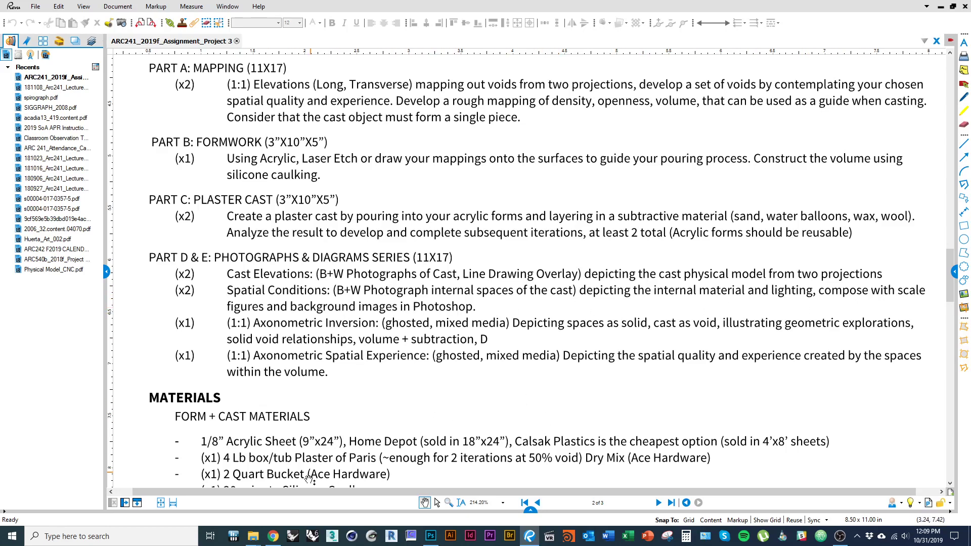
Switch to File Explorer, open the Photos (2) folder in 1029_Tutorial_P3 Drawings and preview the photos of the cast's interior
mouse_move(252, 536)
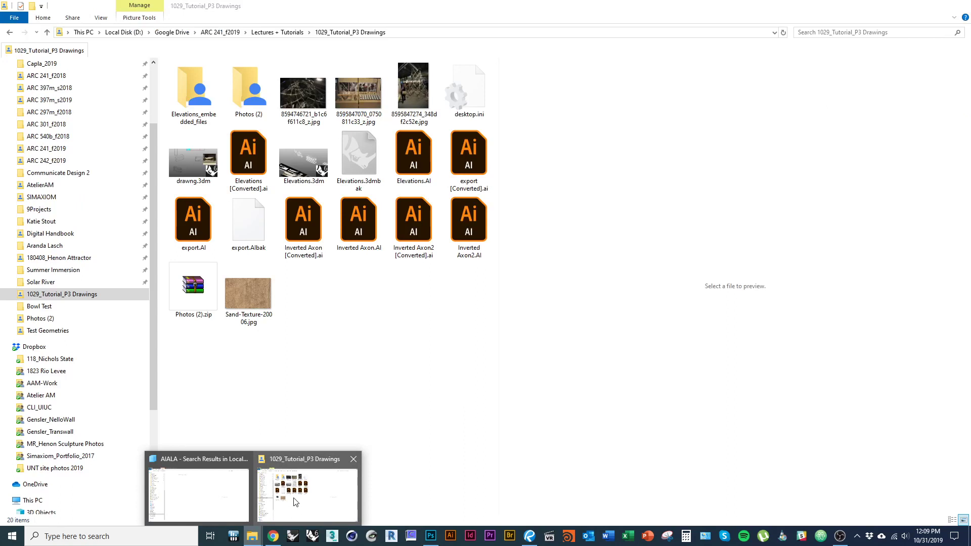
click(297, 501)
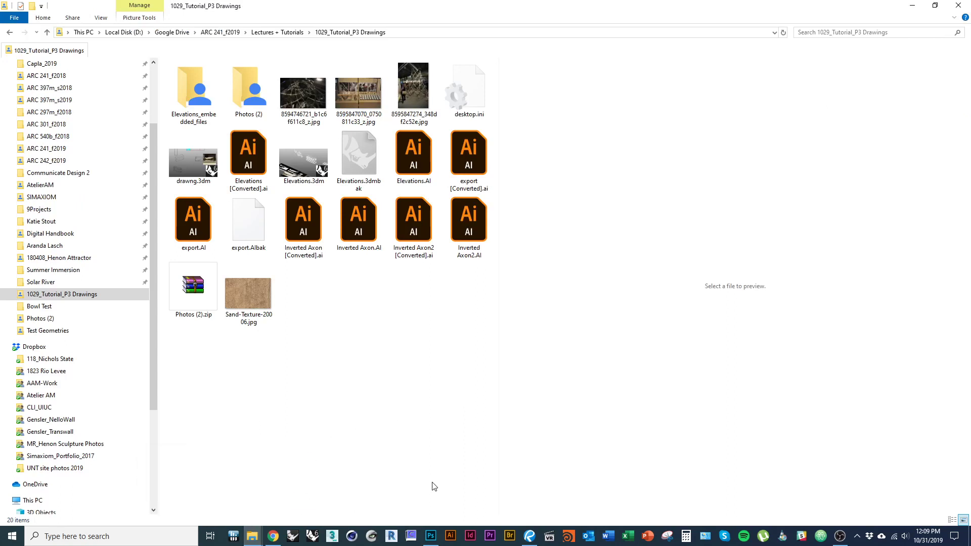
double_click(249, 94)
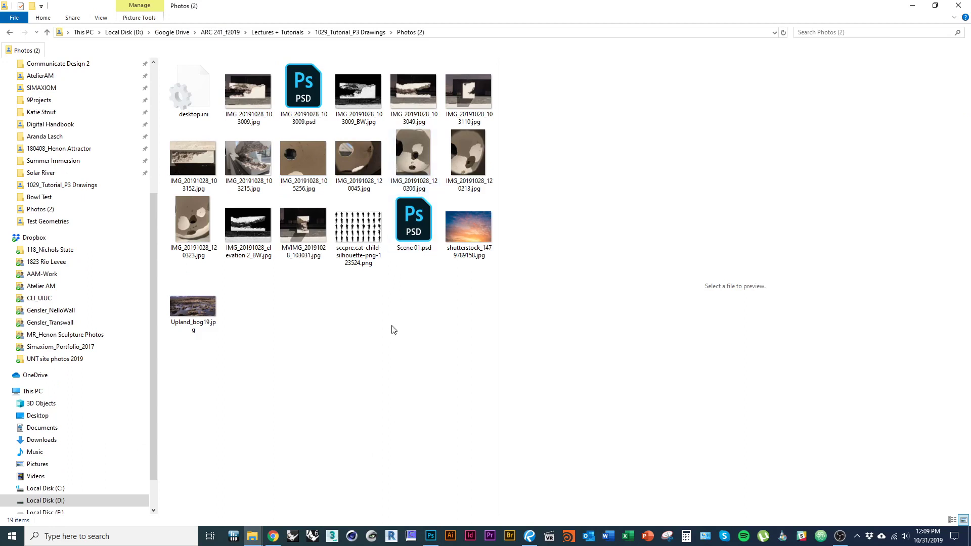
click(358, 164)
click(302, 170)
click(203, 225)
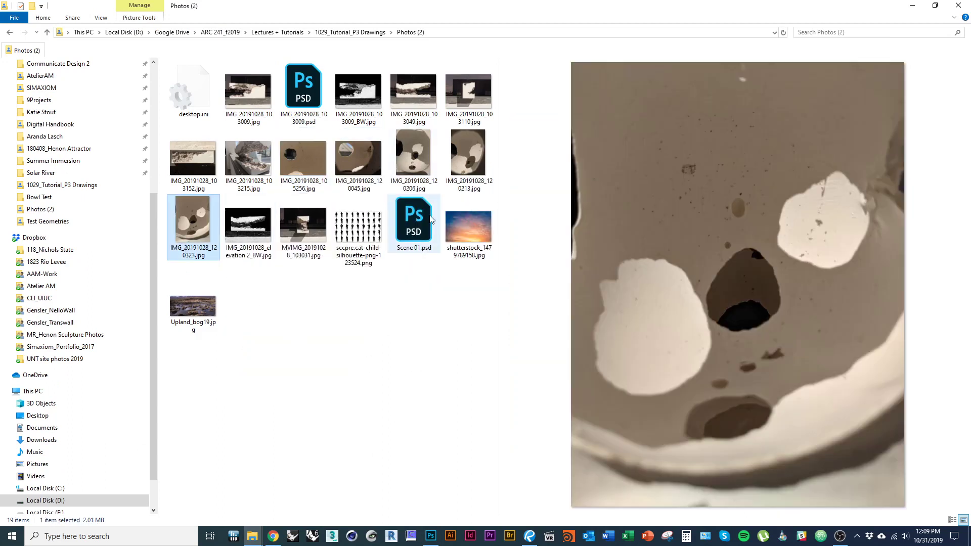
mouse_move(278, 166)
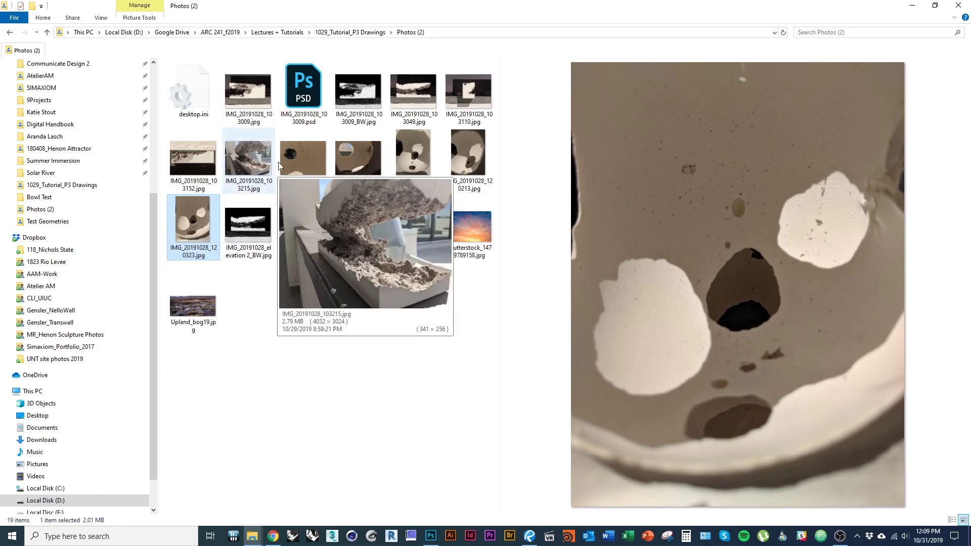
Open the photo IMG_20191028_120045.jpg from the folder in Photoshop
click(341, 162)
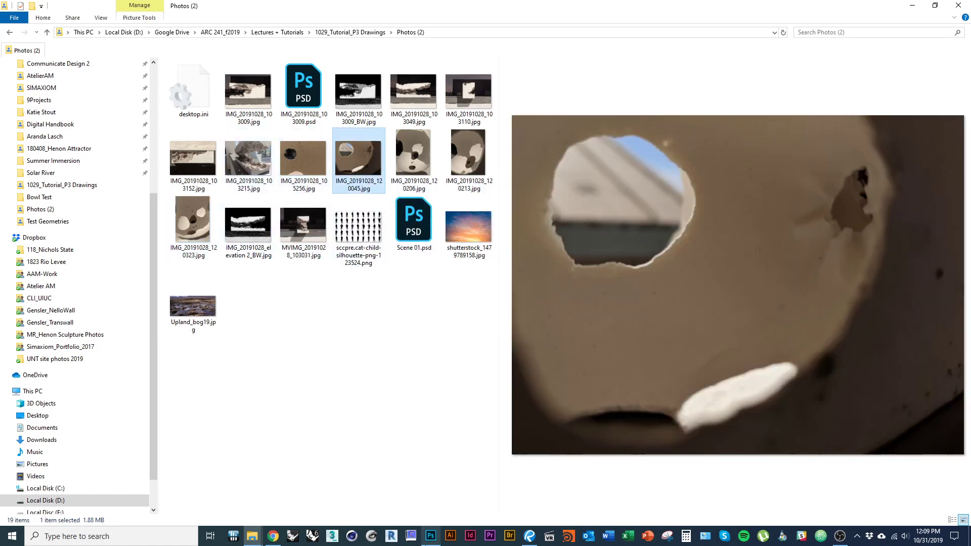
click(430, 536)
key(alt+Tab)
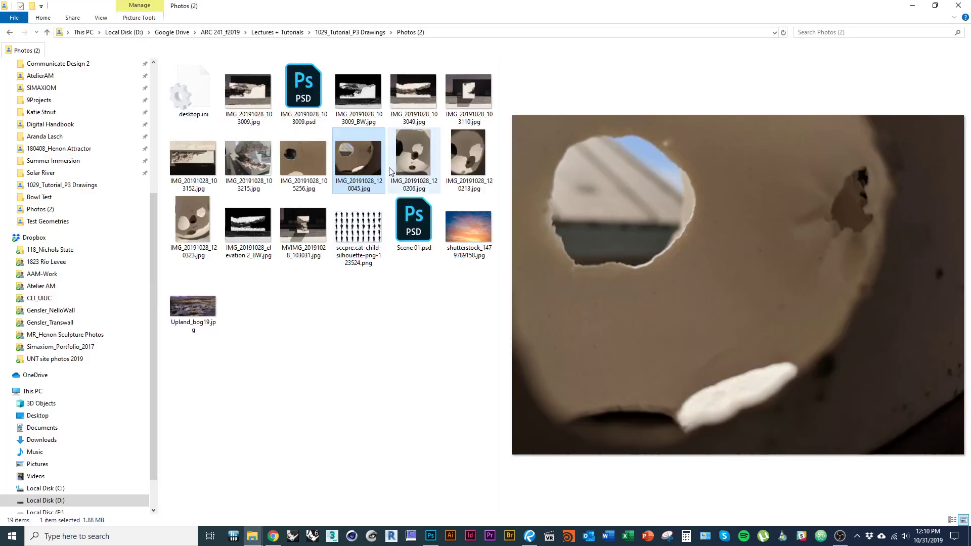
drag(359, 159, 390, 400)
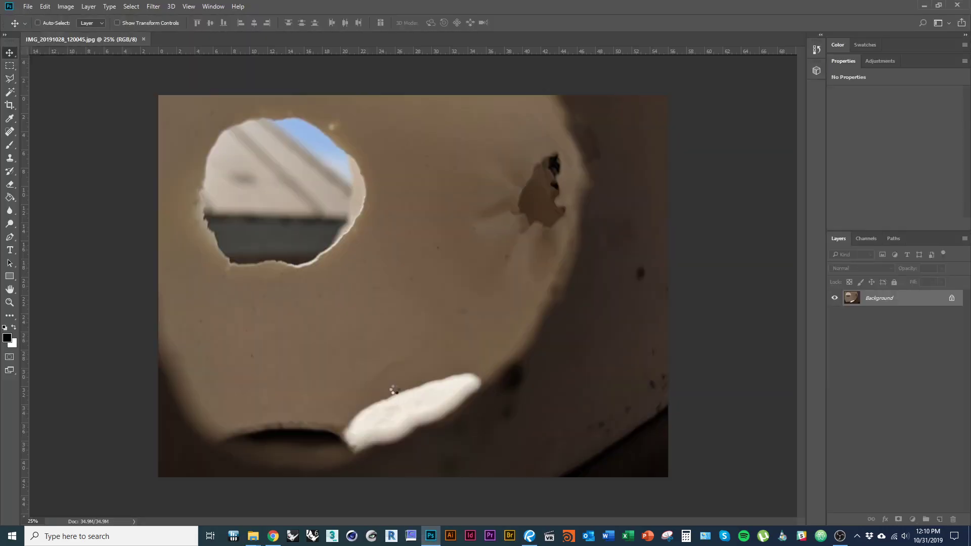
scroll(379, 300, up, 2)
scroll(380, 301, down, 1)
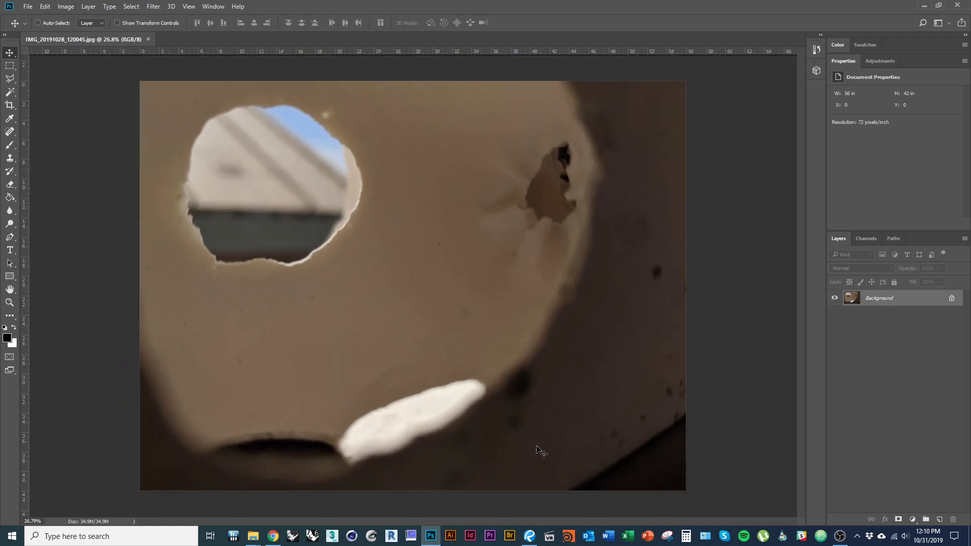
Add a Black & White adjustment layer with the default preset above the Background photo
click(913, 520)
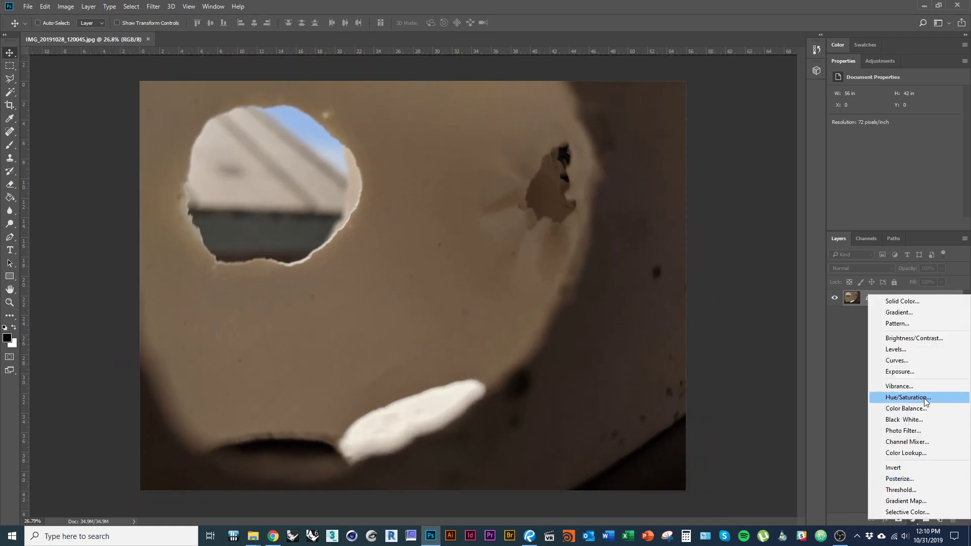
click(914, 529)
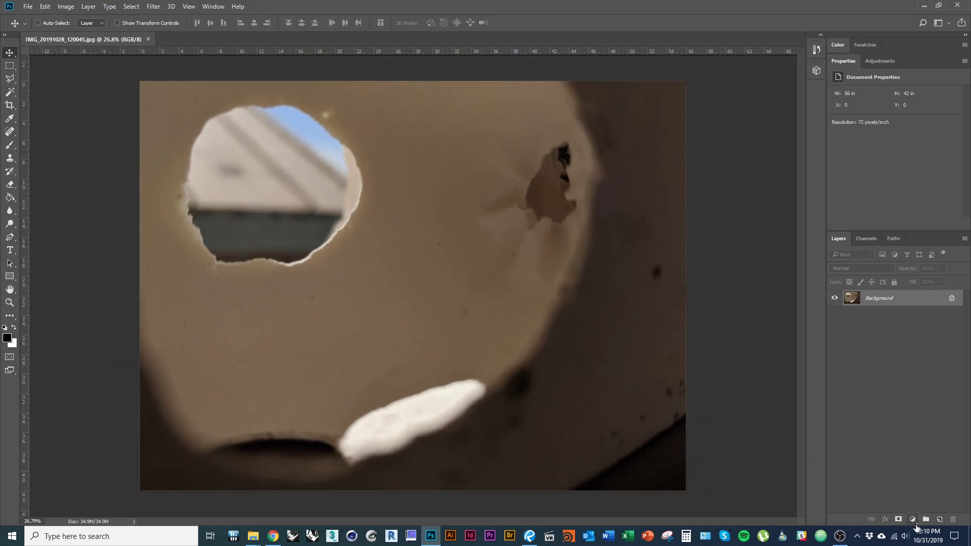
click(913, 520)
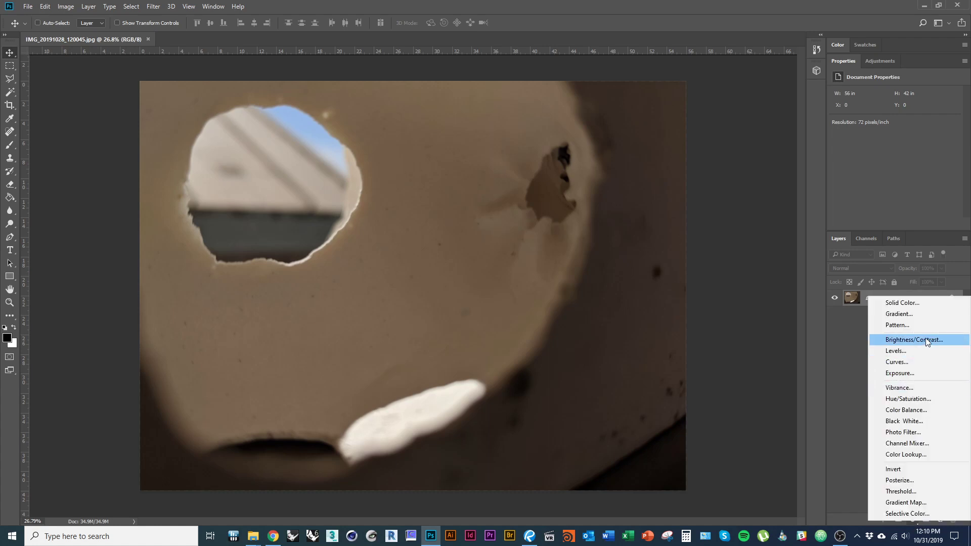
click(928, 420)
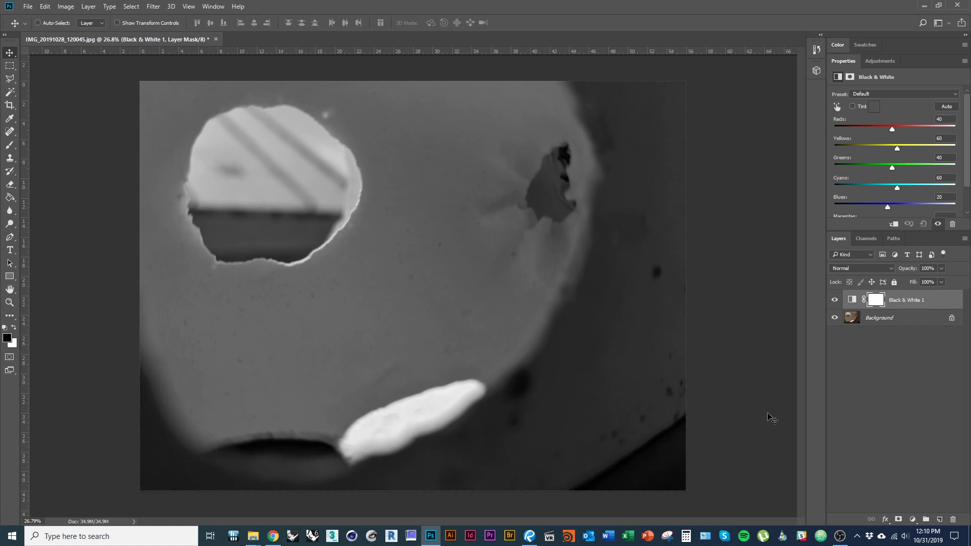
Add an Exposure adjustment layer with exposure +1.00, offset -0.0625 and gamma correction 1.15
click(914, 520)
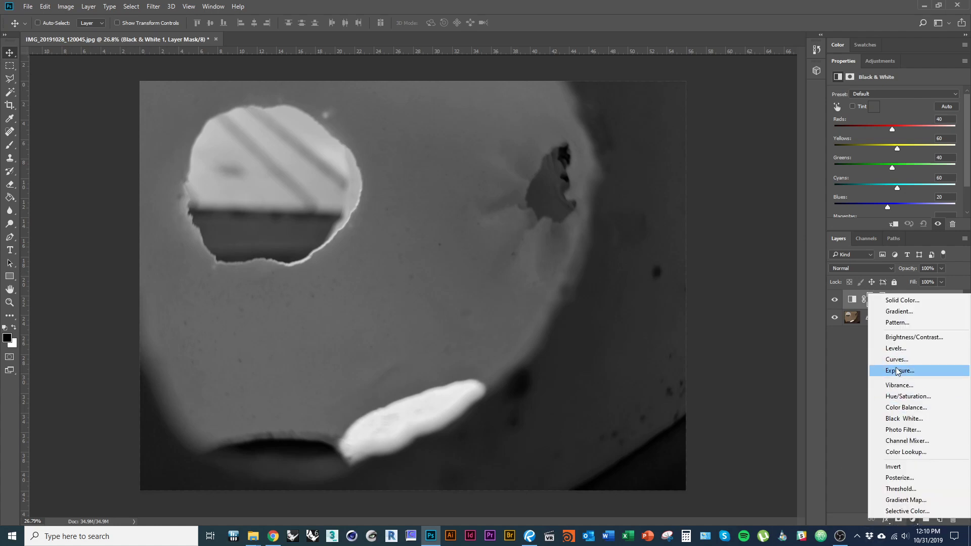
click(931, 371)
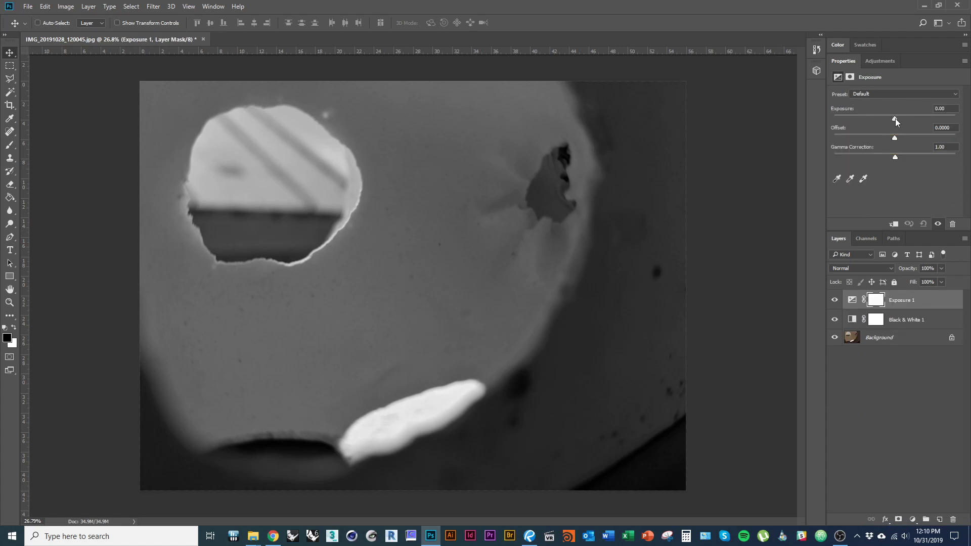
drag(895, 118, 888, 140)
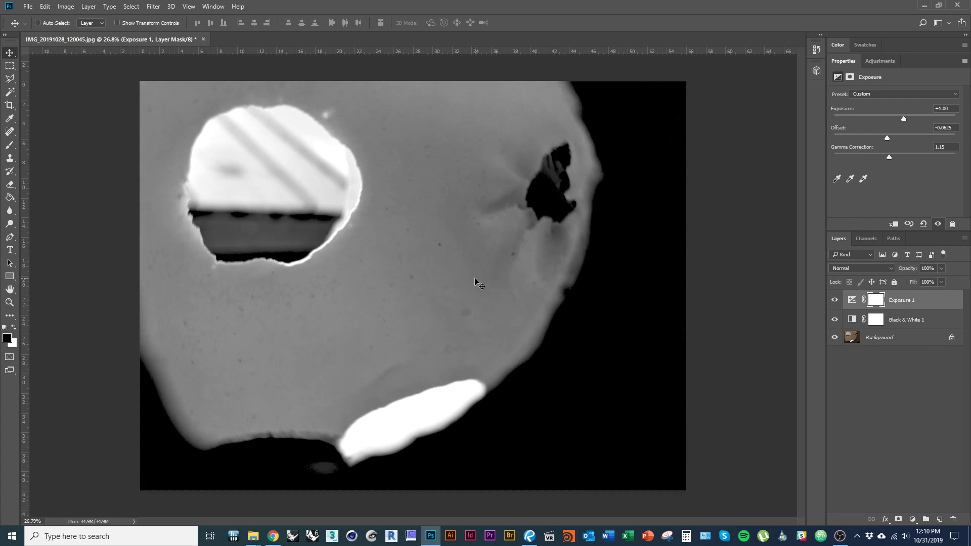
drag(313, 253, 296, 324)
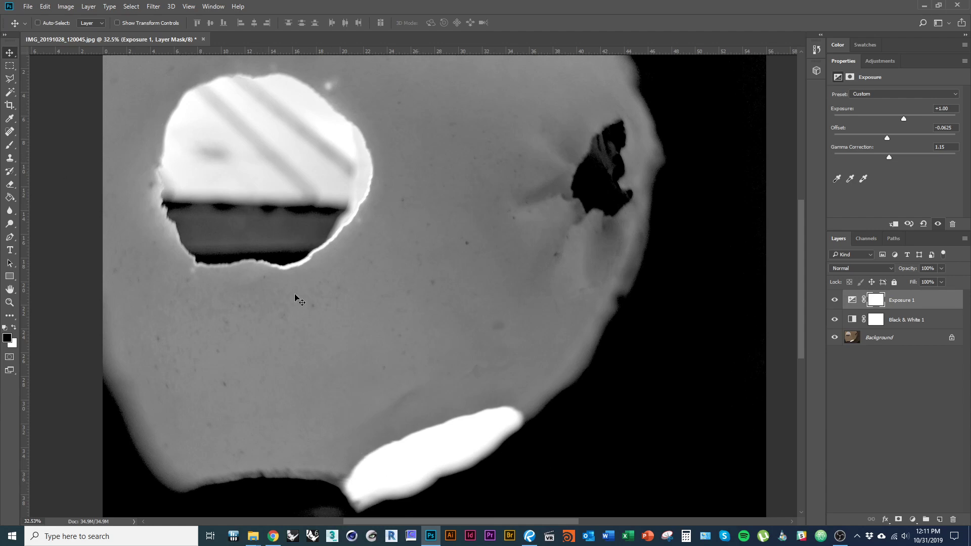
Switch to Chrome and search Google Images for "sky background" in a new tab
key(alt+Tab)
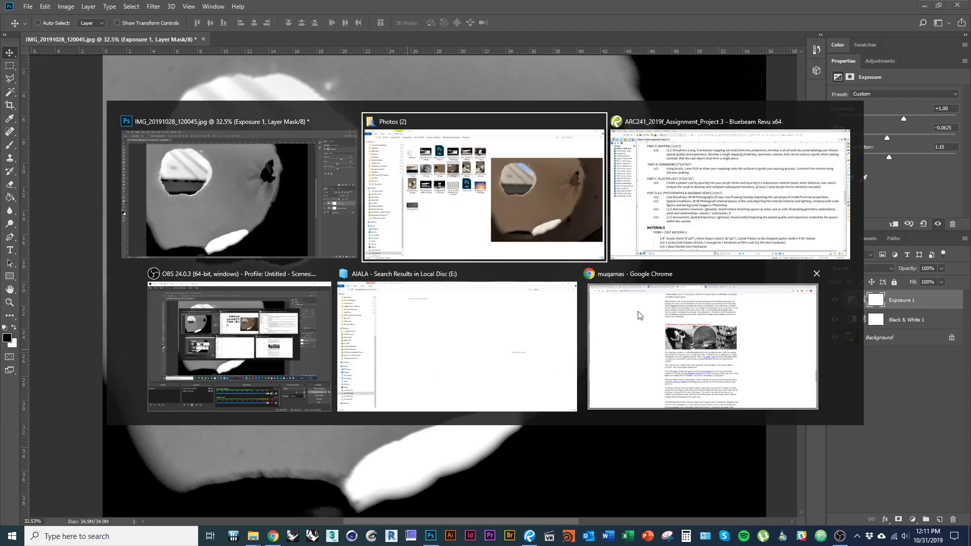
click(617, 349)
key(ctrl+t)
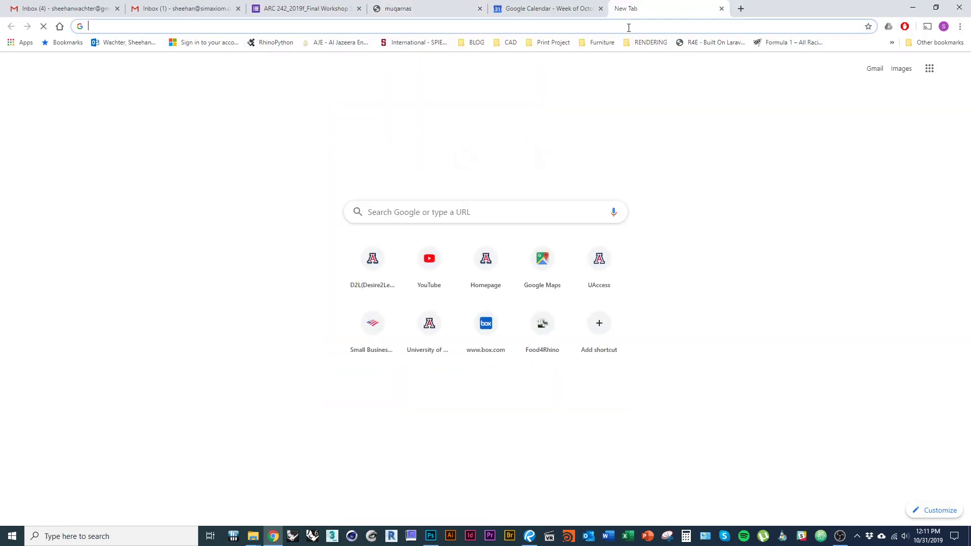
text(sky background)
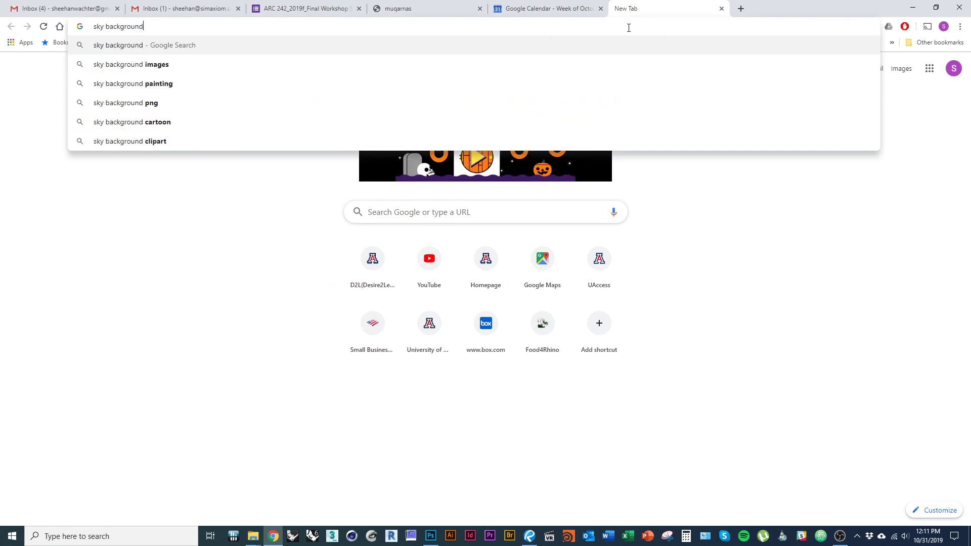
key(Return)
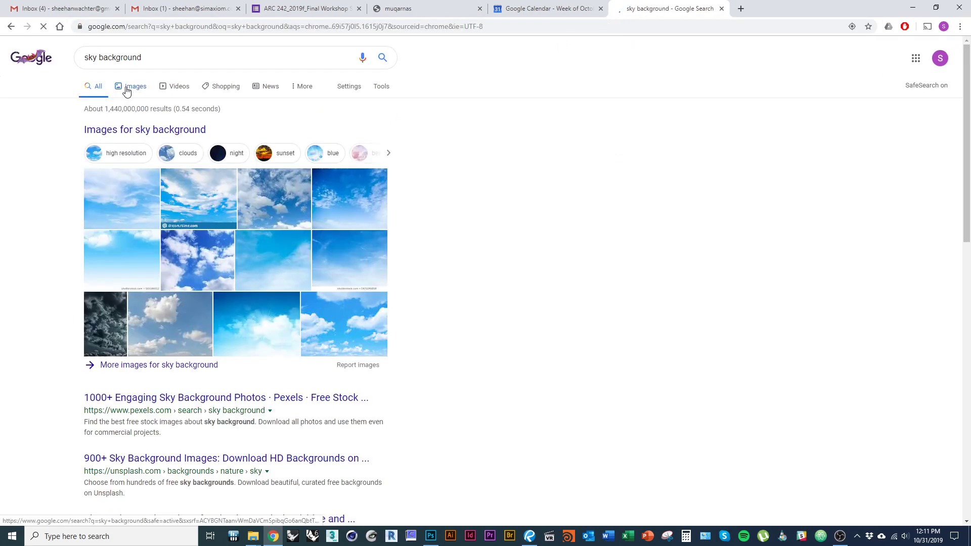
click(129, 87)
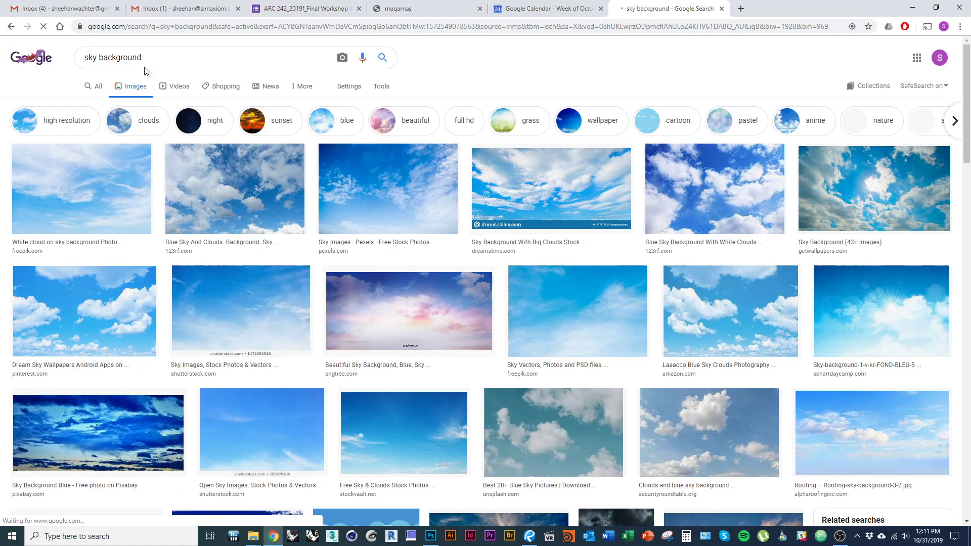
Shorten the image search to "sky" and browse the results for a suitable background picture
double_click(131, 59)
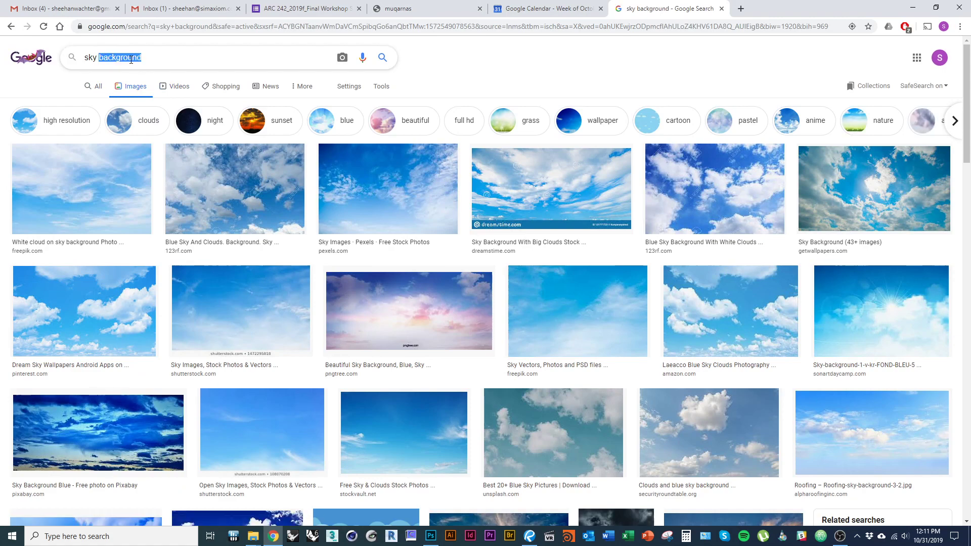
key(BackSpace)
key(Return)
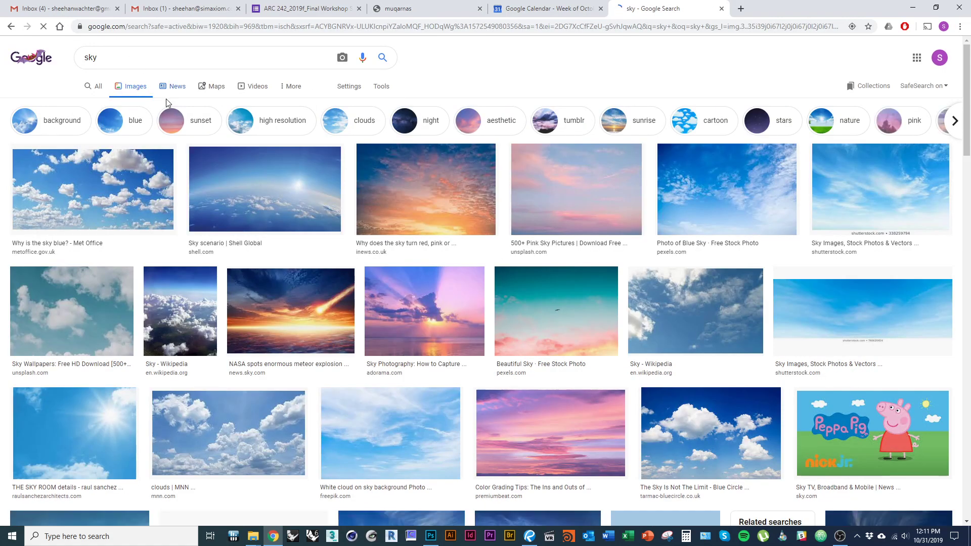
scroll(425, 207, down, 3)
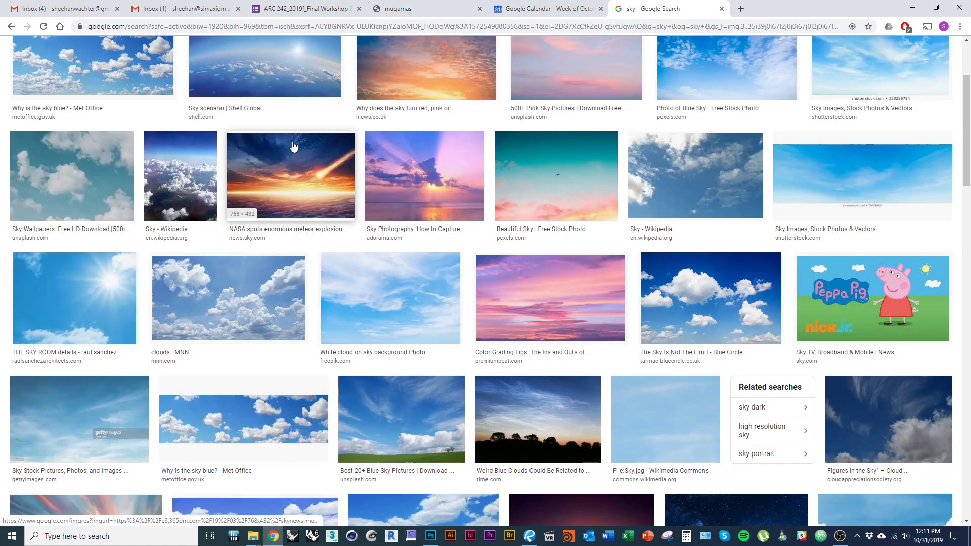
scroll(521, 224, down, 4)
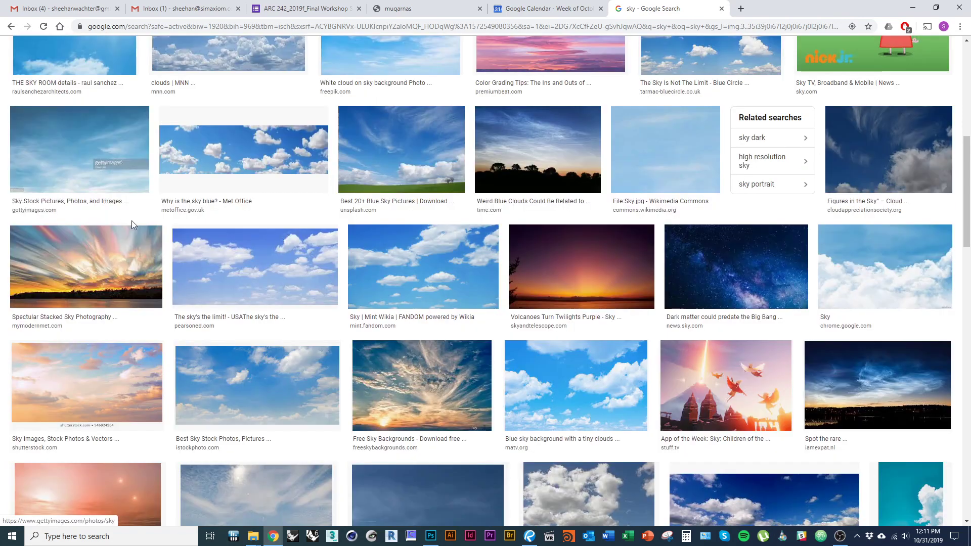
scroll(131, 223, down, 1)
scroll(147, 271, down, 1)
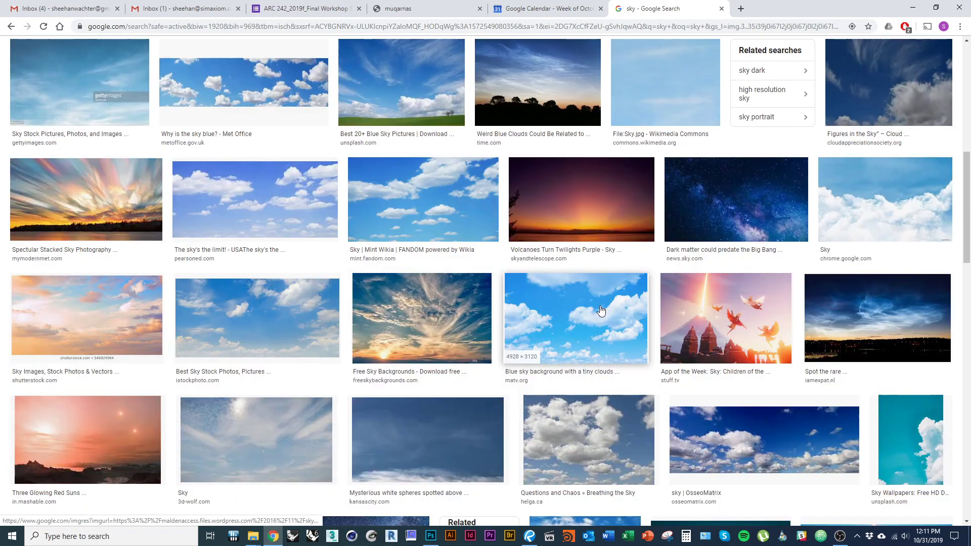
scroll(534, 283, down, 1)
scroll(142, 283, down, 2)
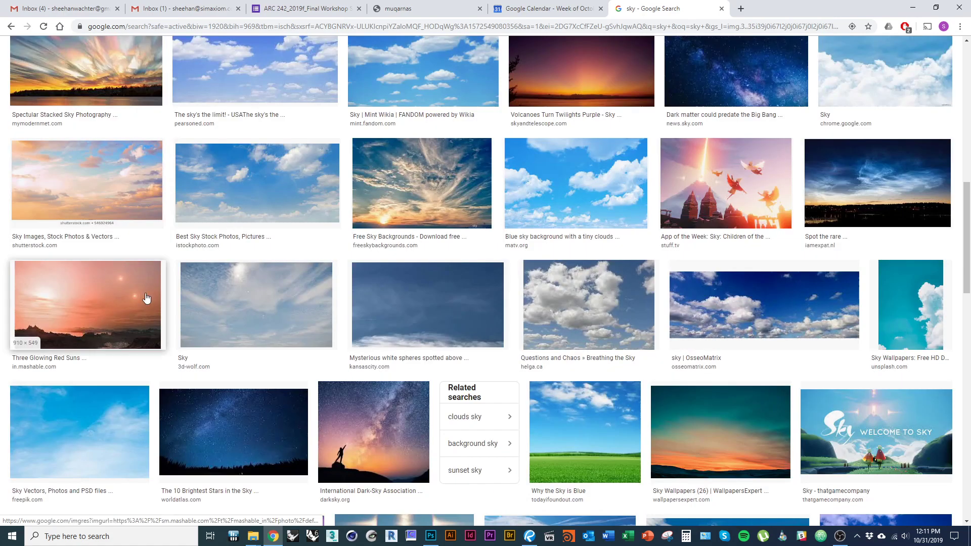
Change the image search to "sky afternoon"
scroll(151, 307, up, 10)
click(113, 56)
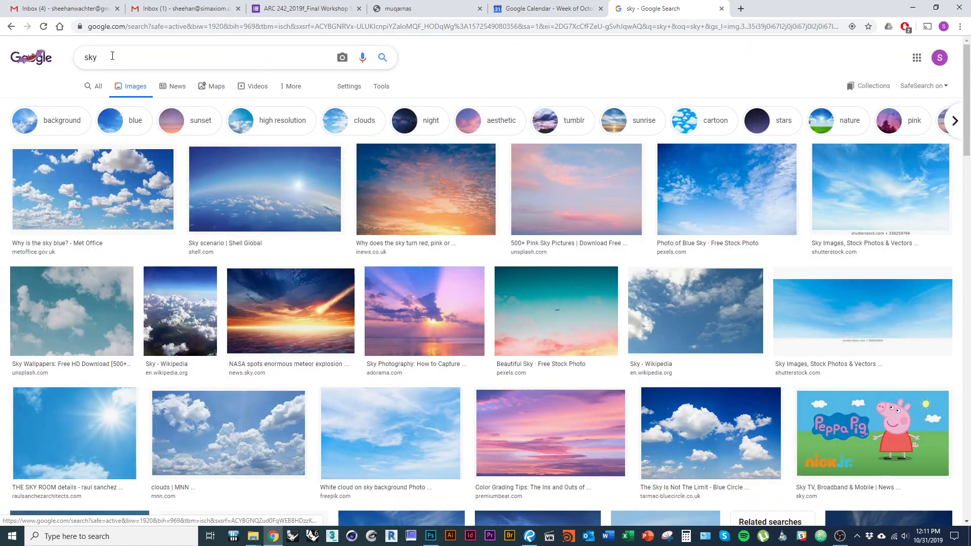
text(afternoon)
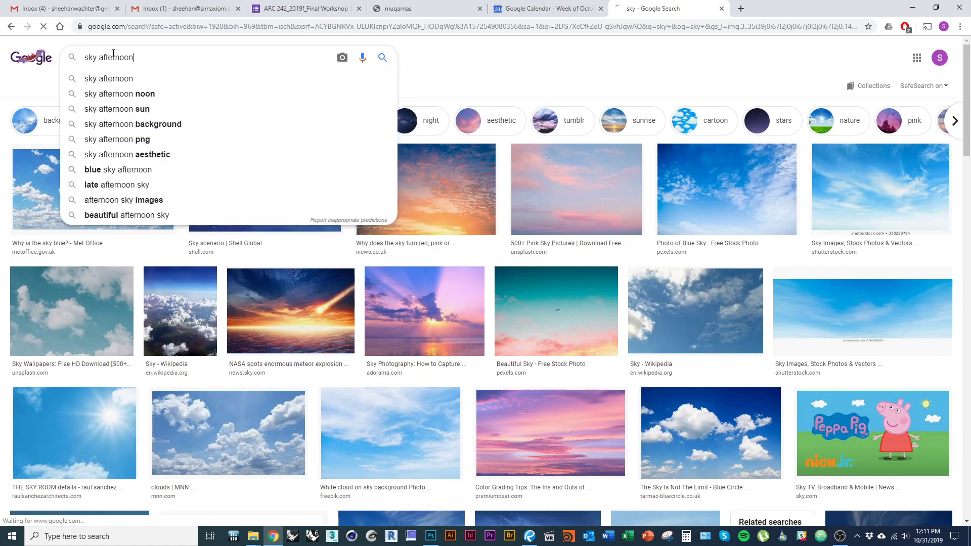
key(Return)
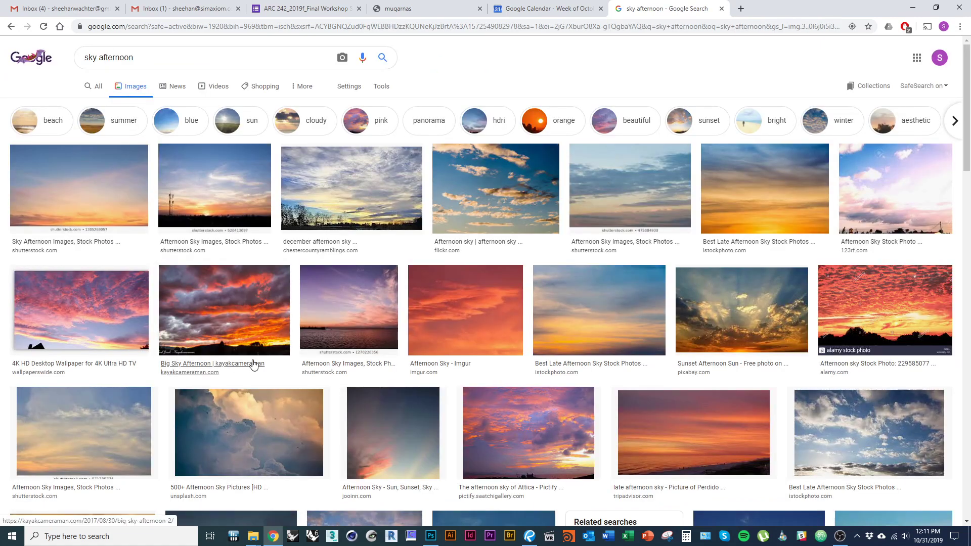
Preview the 123RF picture "Looking up at the afternoon sky" and look through its related images
click(886, 203)
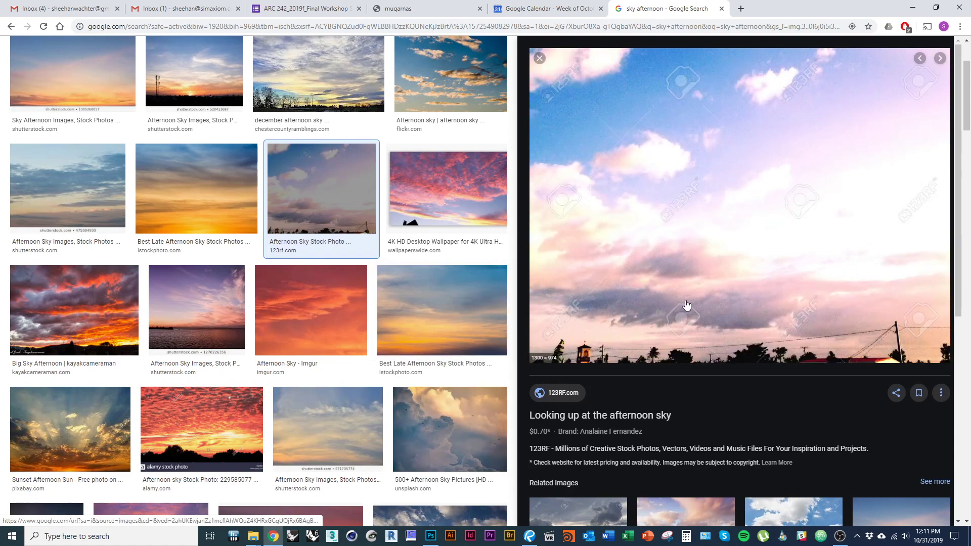
scroll(701, 355, down, 4)
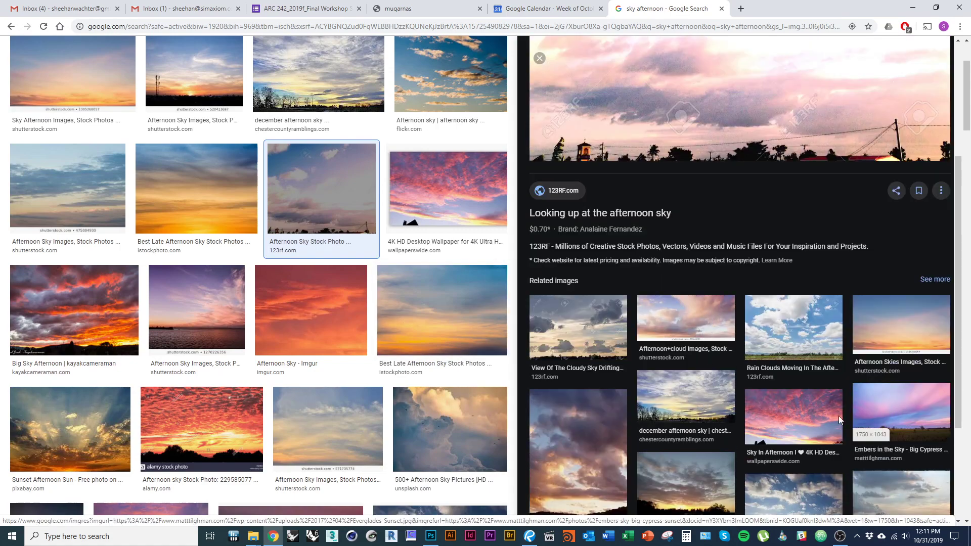
scroll(840, 419, up, 4)
scroll(820, 429, down, 7)
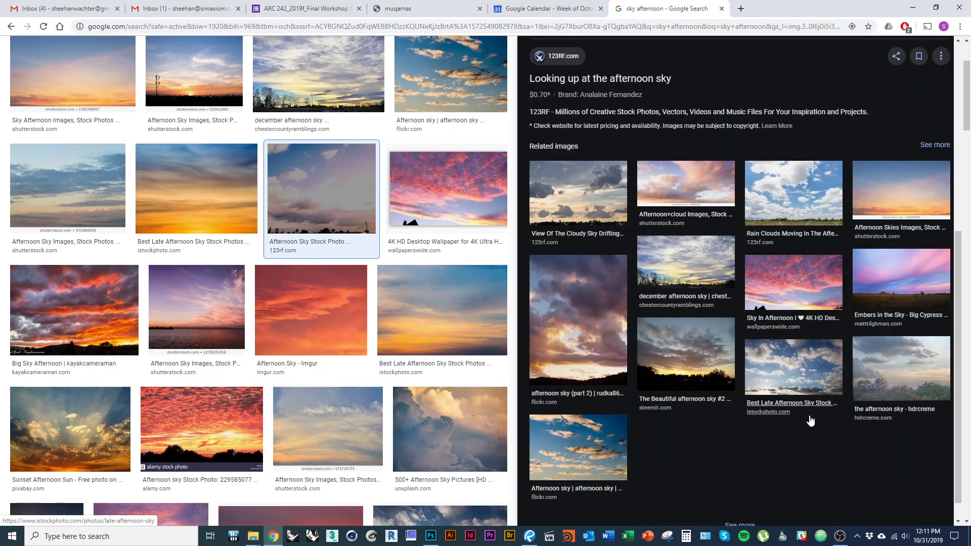
scroll(798, 441, up, 3)
scroll(277, 347, up, 3)
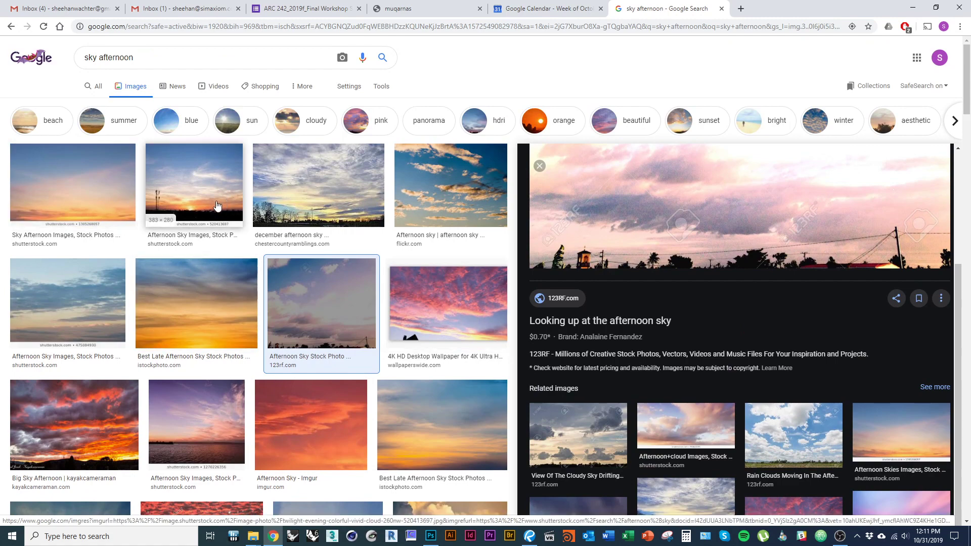
click(87, 195)
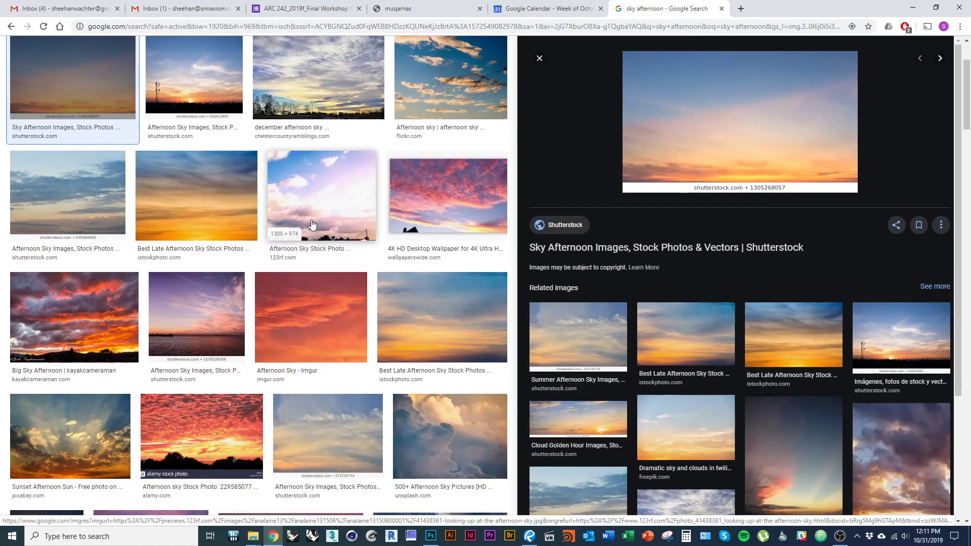
click(657, 329)
right_click(668, 190)
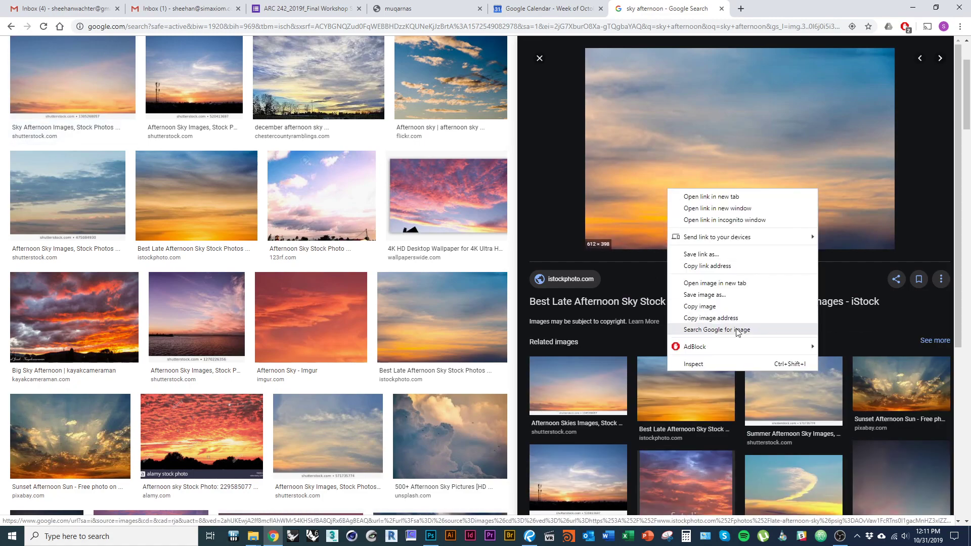
click(728, 296)
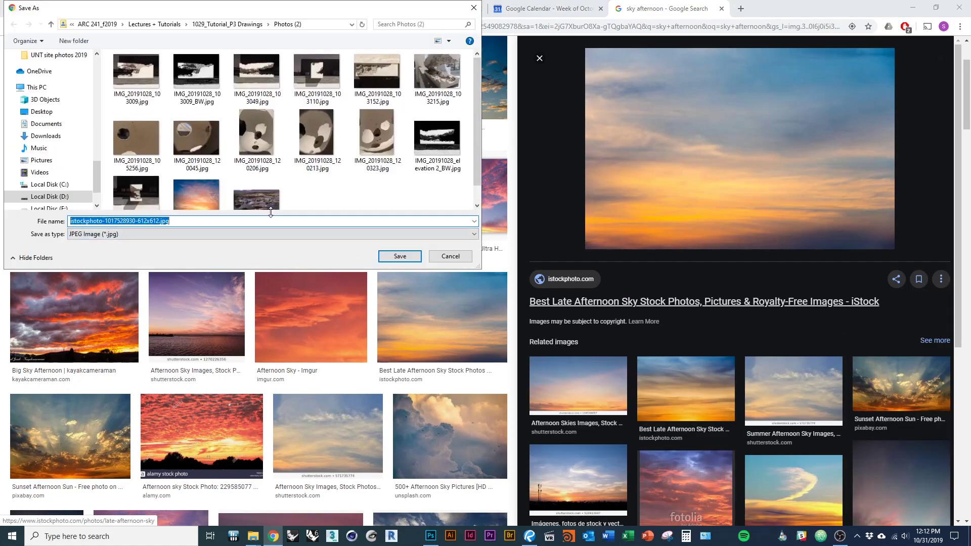
click(384, 256)
key(alt+Tab)
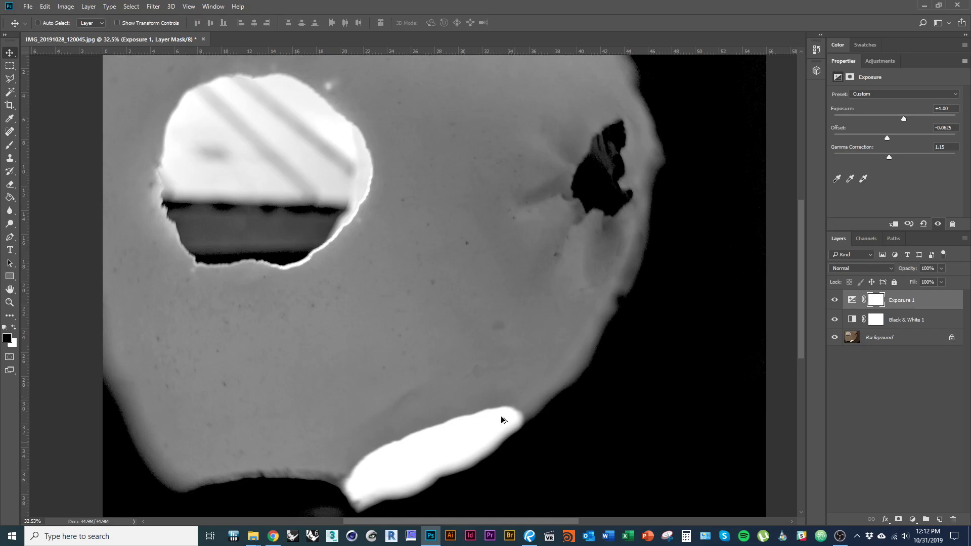
key(alt+Tab)
click(633, 227)
click(194, 293)
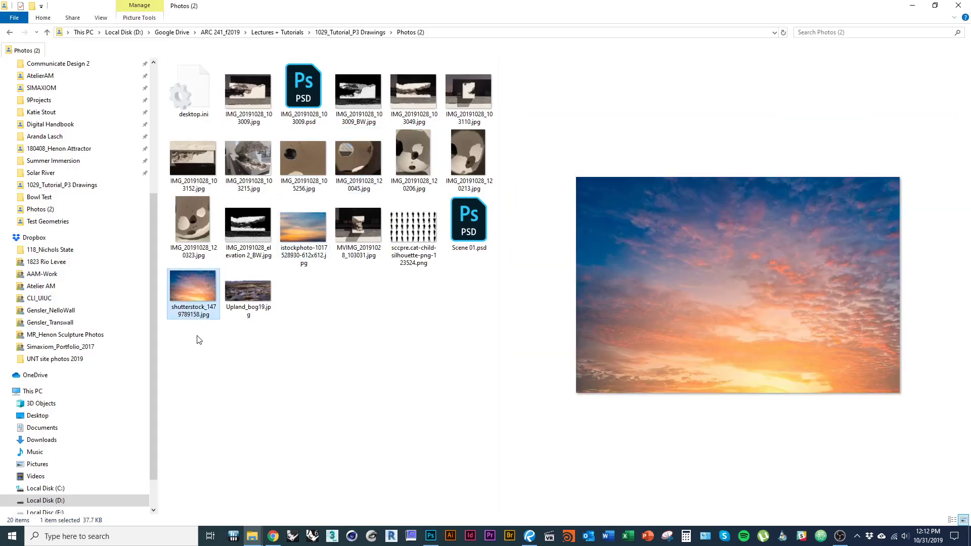
mouse_move(192, 298)
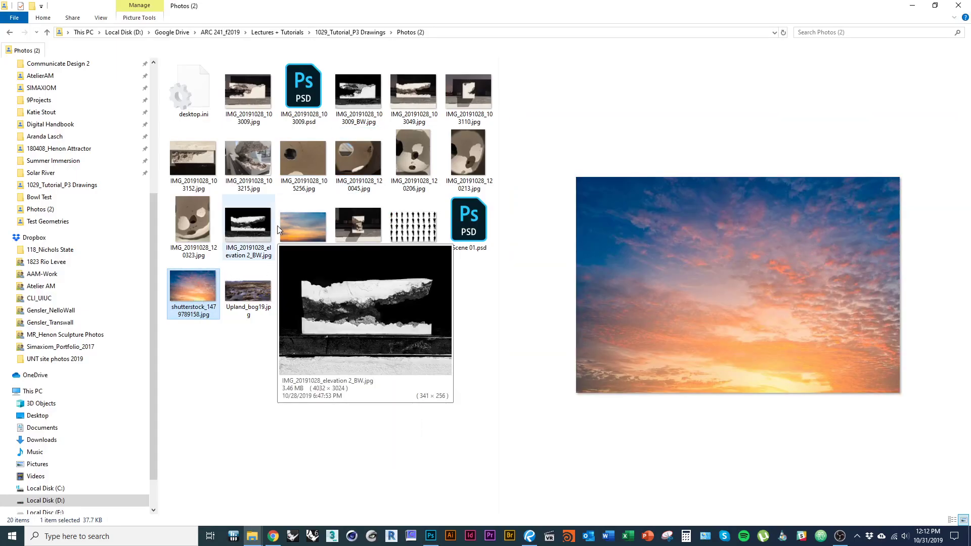
click(291, 228)
drag(382, 418, 391, 381)
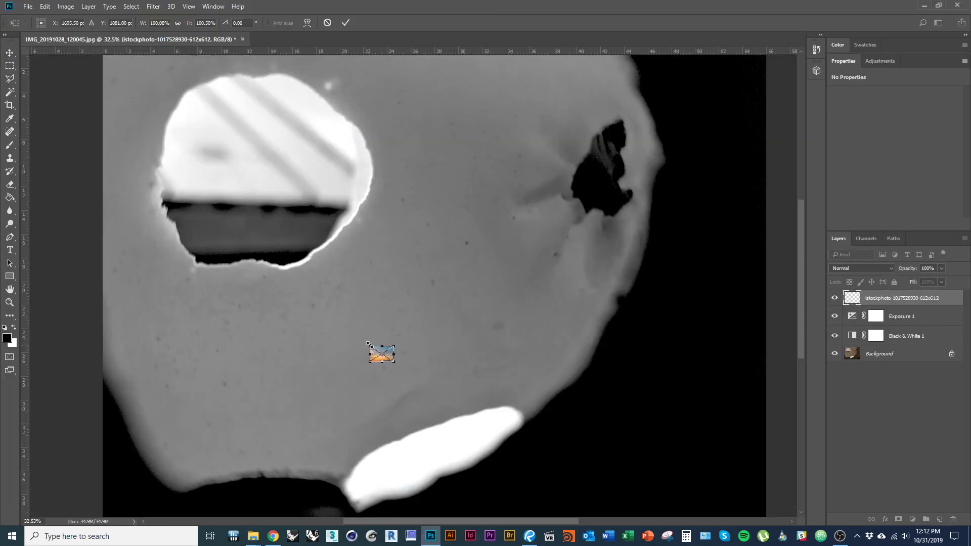
Enlarge the placed sky image to about 33.3 by 21.8 in so it covers the large round opening, and commit it
drag(367, 343, 127, 122)
drag(310, 332, 311, 191)
drag(394, 218, 499, 284)
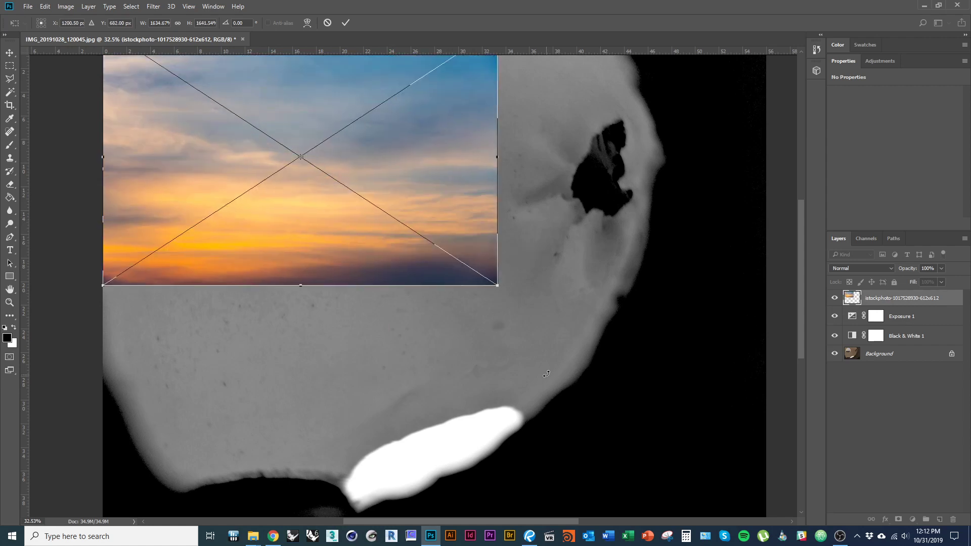
key(Return)
Convert the Background to a regular layer named Layer 0 and move the sky layer beneath it
drag(326, 316, 311, 313)
drag(362, 200, 379, 204)
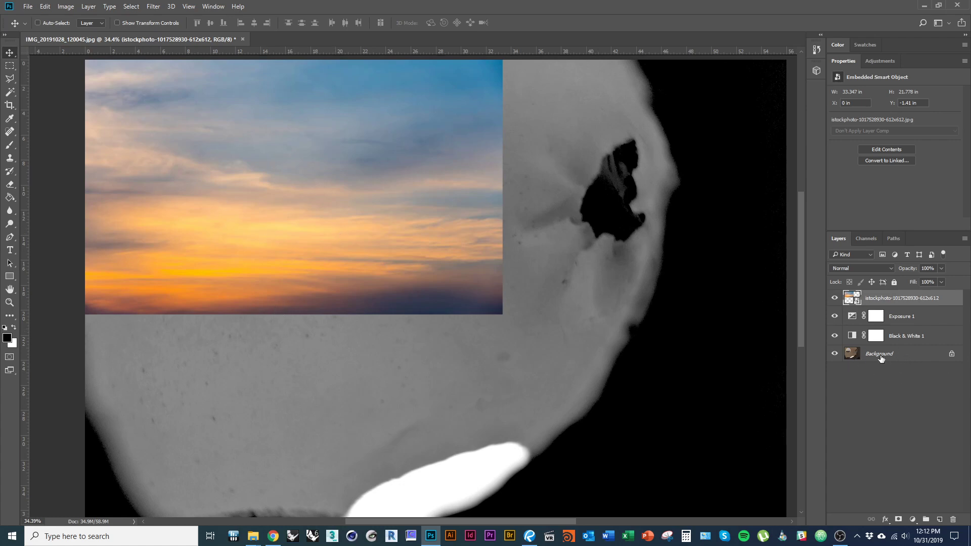
double_click(913, 359)
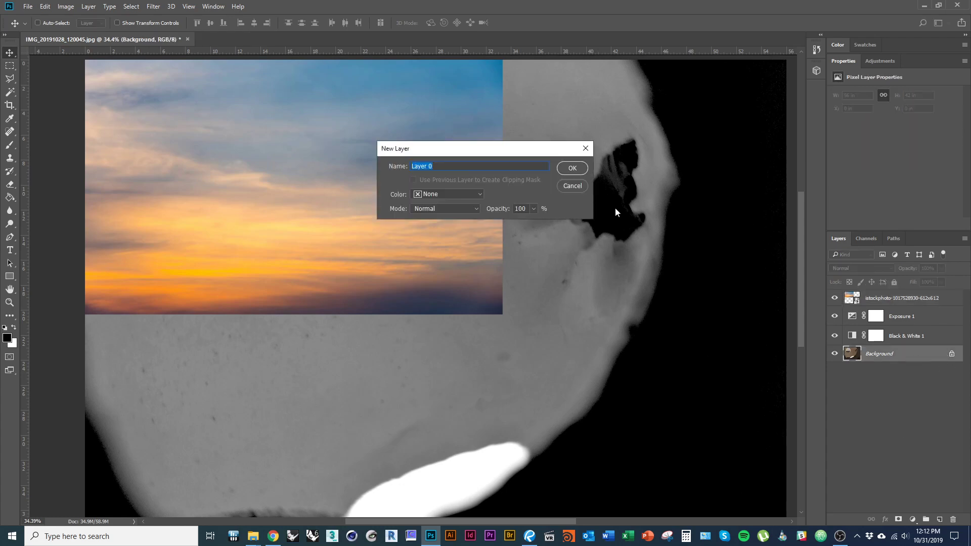
click(572, 168)
drag(894, 294, 898, 364)
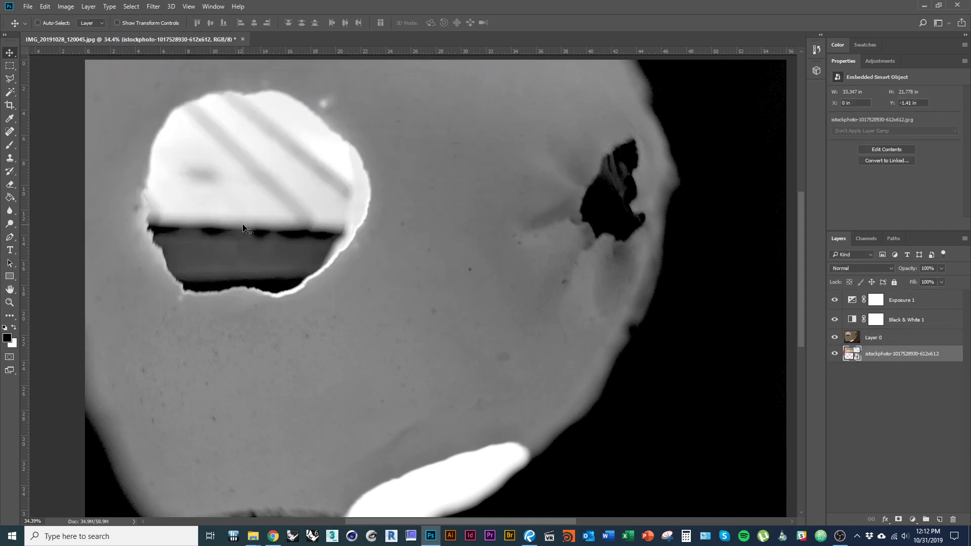
Add a layer mask to Layer 0, the plaster cast photo
scroll(202, 142, up, 4)
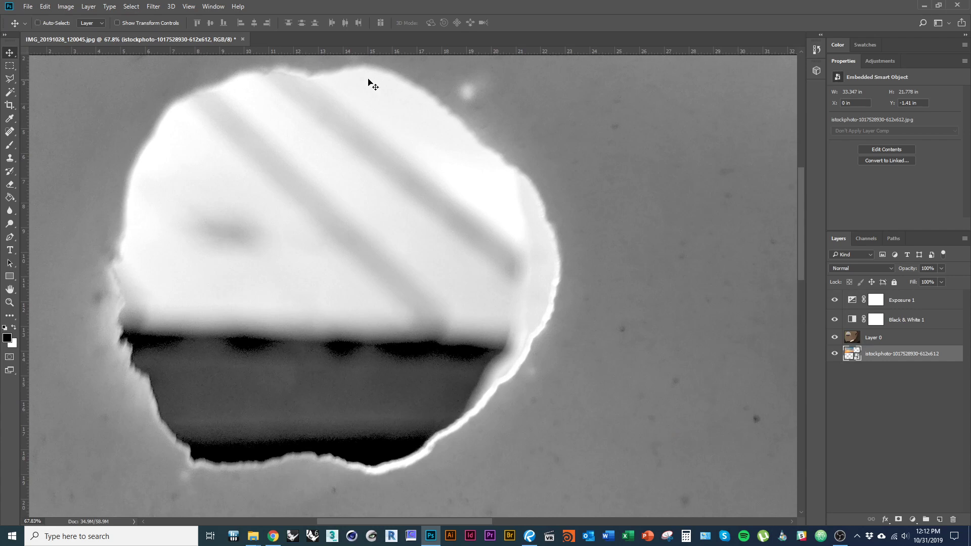
scroll(283, 250, down, 4)
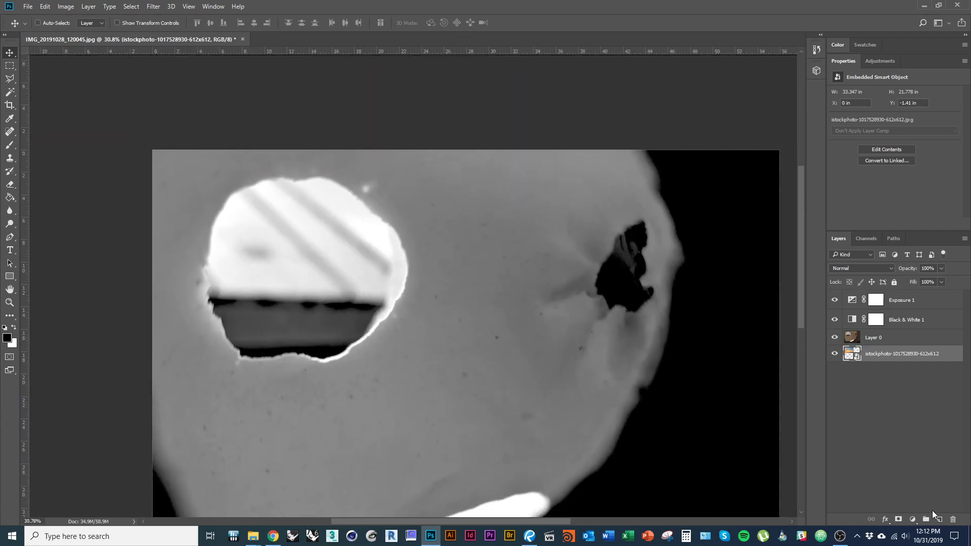
click(869, 344)
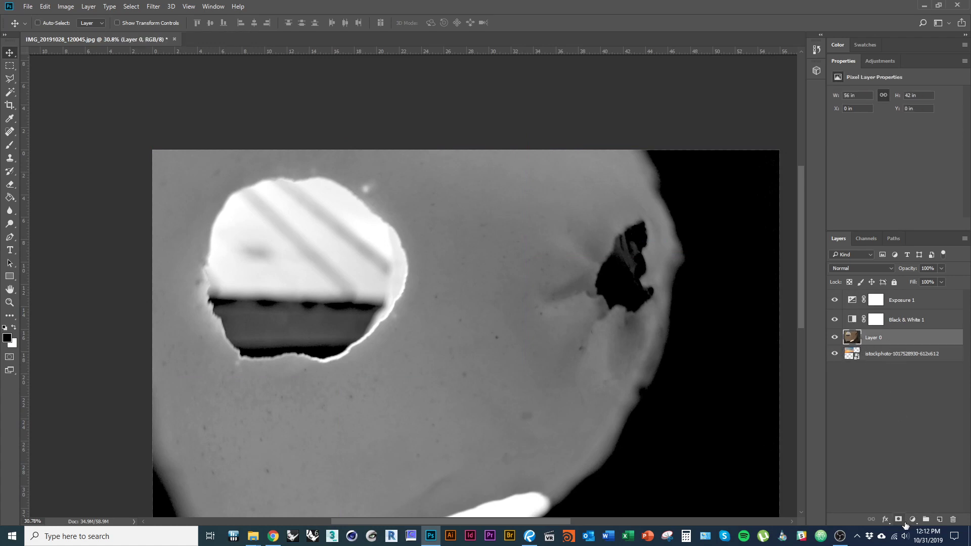
click(899, 520)
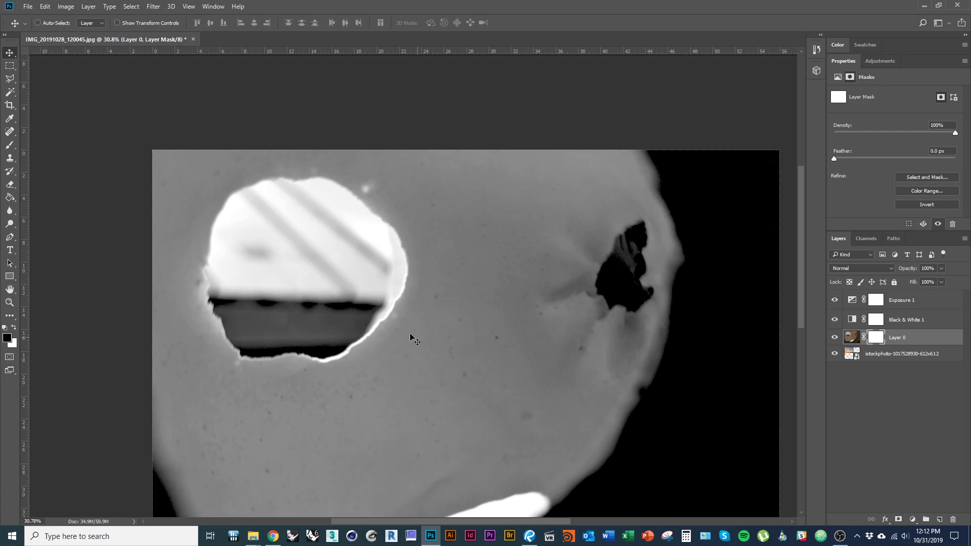
Paint black on Layer 0's mask to reveal the sky in the opening's centre and along its left and upper edges
scroll(309, 267, up, 2)
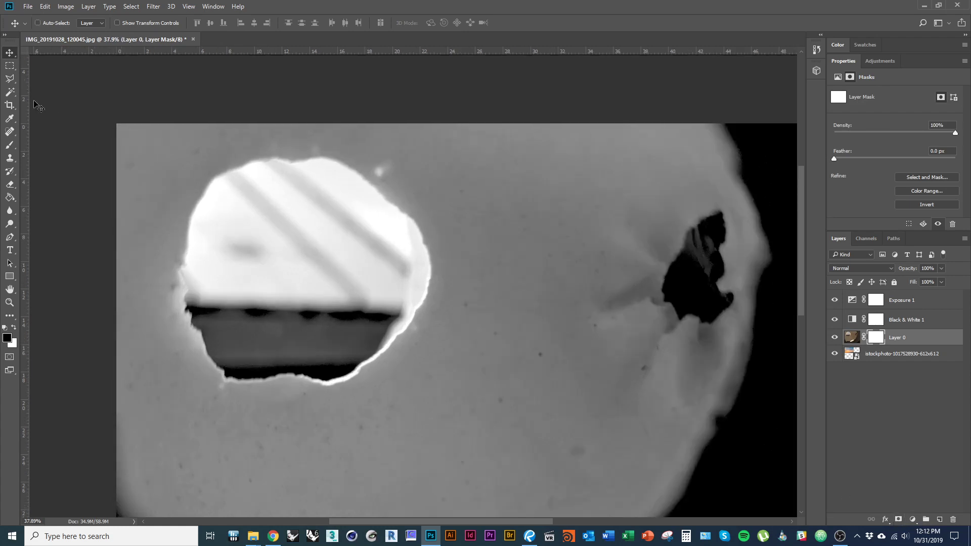
click(9, 145)
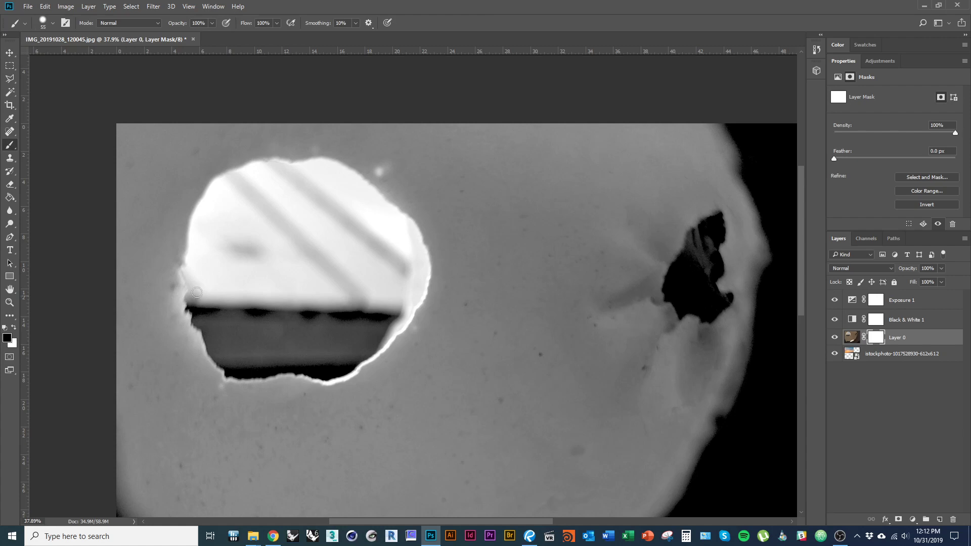
mouse_move(315, 303)
mouse_down()
mouse_move(243, 283)
mouse_move(275, 236)
mouse_move(335, 283)
mouse_move(288, 294)
mouse_move(320, 258)
mouse_move(266, 273)
mouse_move(250, 230)
mouse_move(233, 292)
mouse_move(207, 268)
mouse_up()
scroll(208, 268, up, 4)
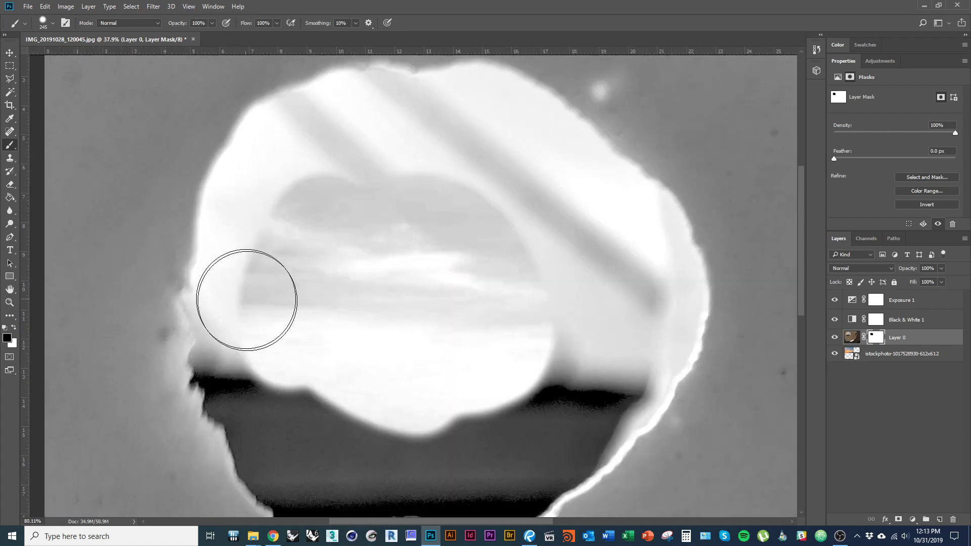
mouse_move(262, 344)
mouse_down()
mouse_move(249, 310)
mouse_move(234, 303)
mouse_up()
alt+right_click(270, 309)
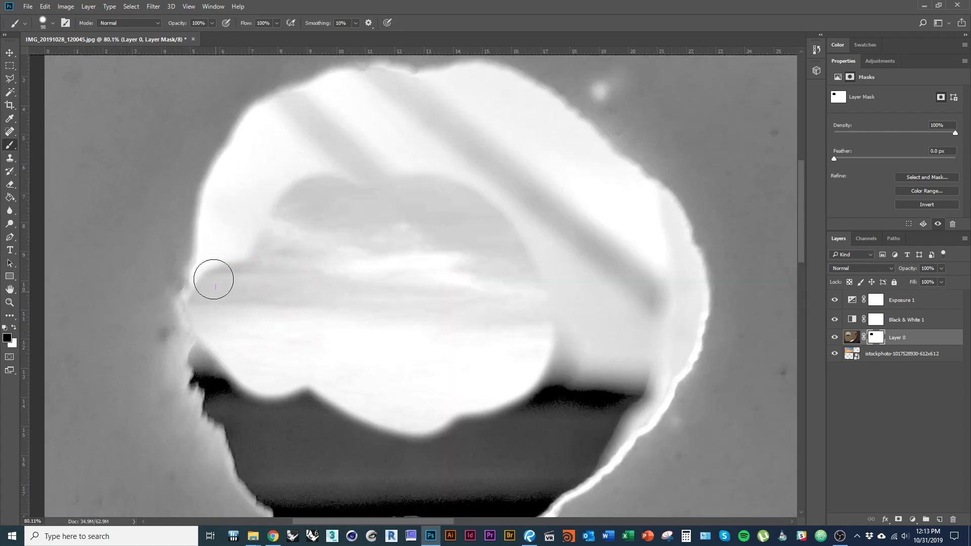
mouse_move(212, 277)
mouse_down()
mouse_move(221, 185)
mouse_move(270, 121)
mouse_move(349, 88)
mouse_move(410, 92)
mouse_move(281, 158)
mouse_move(246, 258)
mouse_move(375, 142)
mouse_move(335, 156)
mouse_move(454, 115)
mouse_move(427, 95)
mouse_move(439, 88)
mouse_move(413, 92)
mouse_move(477, 82)
mouse_move(501, 108)
mouse_up()
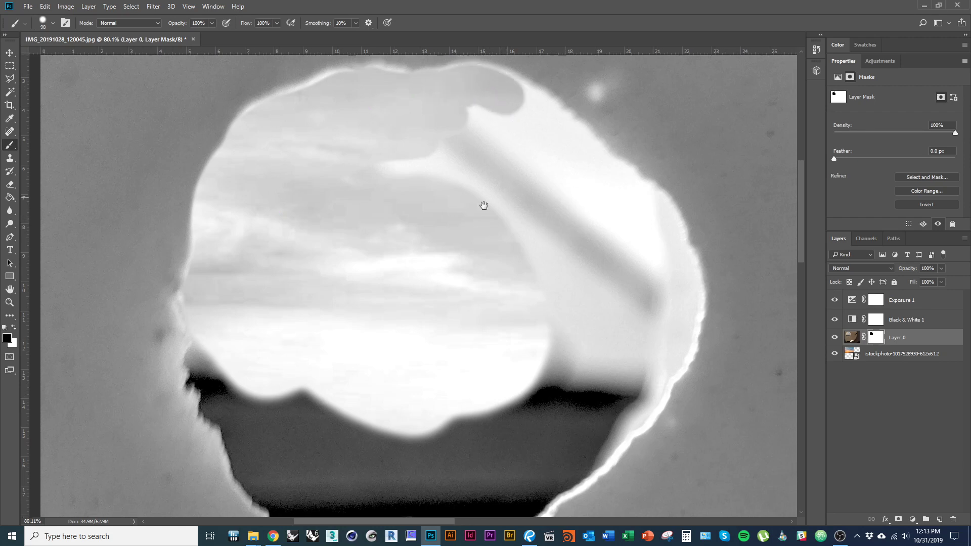
Continue painting Layer 0's mask black along the opening's right and lower edges until the whole hole shows the sky
drag(598, 253, 469, 254)
mouse_move(496, 414)
mouse_down()
mouse_move(555, 341)
mouse_move(555, 280)
mouse_move(537, 225)
mouse_move(396, 99)
mouse_move(368, 90)
mouse_move(344, 114)
mouse_move(454, 187)
mouse_move(354, 135)
mouse_move(361, 112)
mouse_move(394, 139)
mouse_move(320, 160)
mouse_move(268, 150)
mouse_move(264, 163)
mouse_move(310, 226)
mouse_move(391, 239)
mouse_move(469, 236)
mouse_move(414, 214)
mouse_move(409, 240)
mouse_move(503, 234)
mouse_move(460, 244)
mouse_move(517, 255)
mouse_move(392, 295)
mouse_move(523, 276)
mouse_move(530, 339)
mouse_move(485, 421)
mouse_up()
mouse_move(474, 409)
mouse_down()
mouse_move(476, 384)
mouse_move(501, 266)
mouse_up()
drag(346, 236, 424, 245)
mouse_move(472, 207)
mouse_down()
mouse_move(428, 246)
mouse_move(365, 264)
mouse_move(217, 274)
mouse_move(229, 284)
mouse_move(392, 287)
mouse_up()
drag(365, 271, 312, 272)
mouse_move(449, 299)
mouse_down()
mouse_move(505, 273)
mouse_move(471, 317)
mouse_move(429, 347)
mouse_move(387, 356)
mouse_move(421, 353)
mouse_move(386, 358)
mouse_move(388, 366)
mouse_move(304, 346)
mouse_move(231, 361)
mouse_move(313, 350)
mouse_move(198, 362)
mouse_move(166, 341)
mouse_move(152, 291)
mouse_move(157, 266)
mouse_move(123, 259)
mouse_move(142, 256)
mouse_move(114, 232)
mouse_move(125, 223)
mouse_move(116, 210)
mouse_move(135, 229)
mouse_up()
scroll(135, 228, down, 6)
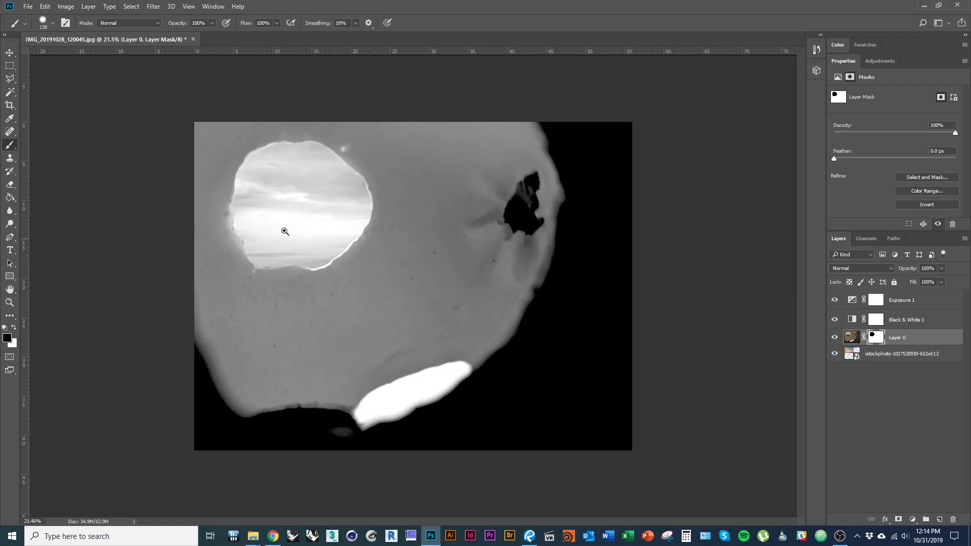
Shift the sky layer within the masked opening to a horizontal position of 0.93 in
scroll(273, 158, up, 1)
key(v)
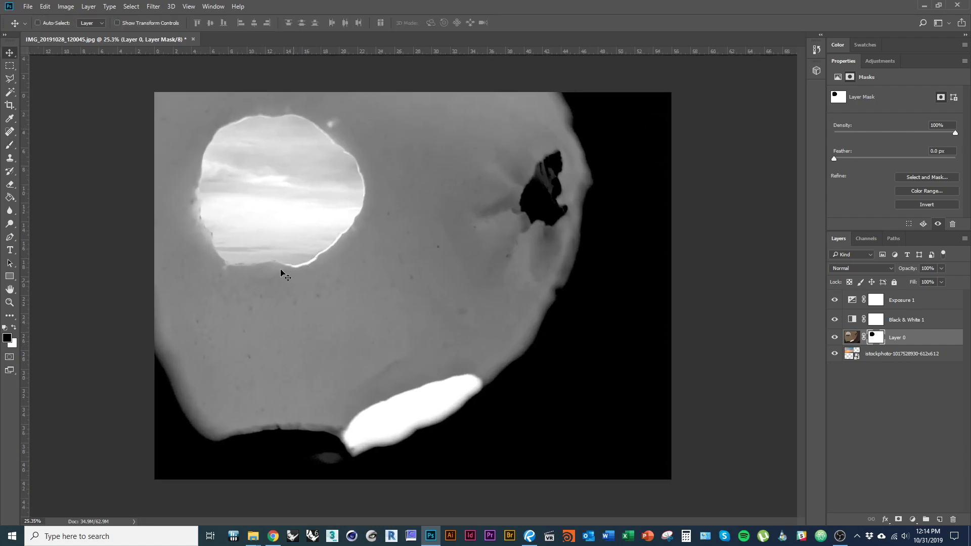
click(902, 356)
drag(364, 281, 324, 260)
key(ctrl+t)
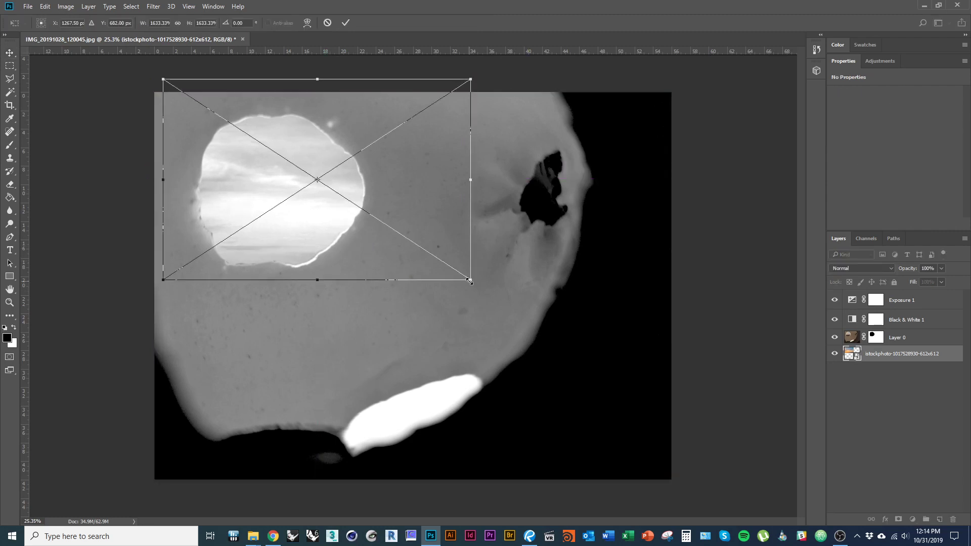
drag(472, 282, 400, 274)
mouse_move(299, 215)
mouse_down()
mouse_move(301, 239)
mouse_move(302, 227)
mouse_up()
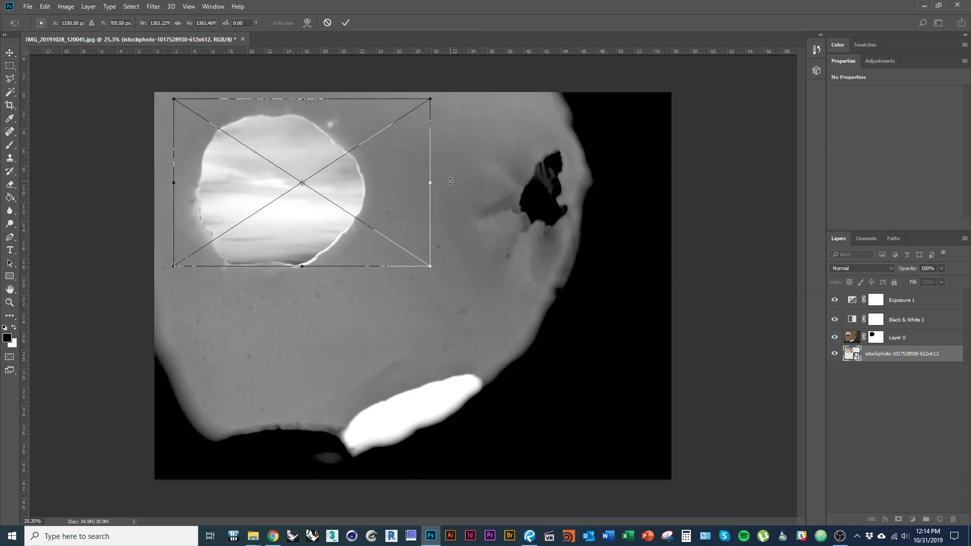
key(Return)
scroll(378, 287, up, 1)
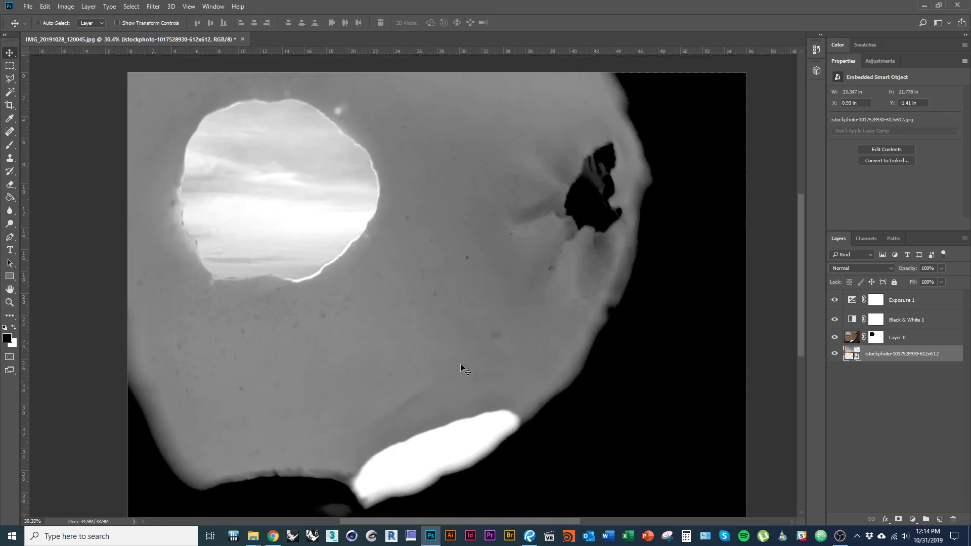
scroll(371, 267, down, 1)
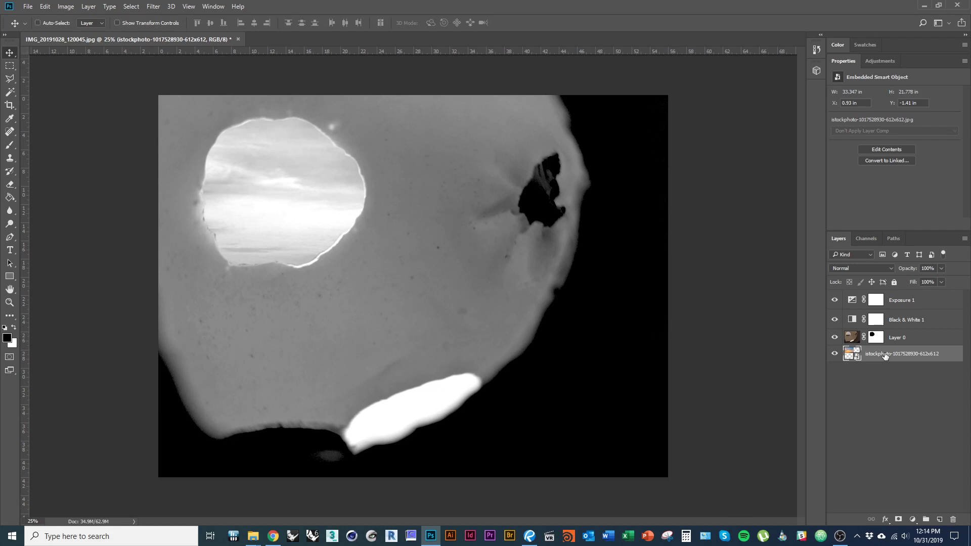
Add an Exposure adjustment layer directly above the sky layer
mouse_move(918, 320)
mouse_down()
mouse_move(933, 322)
mouse_move(935, 295)
mouse_move(918, 324)
mouse_up()
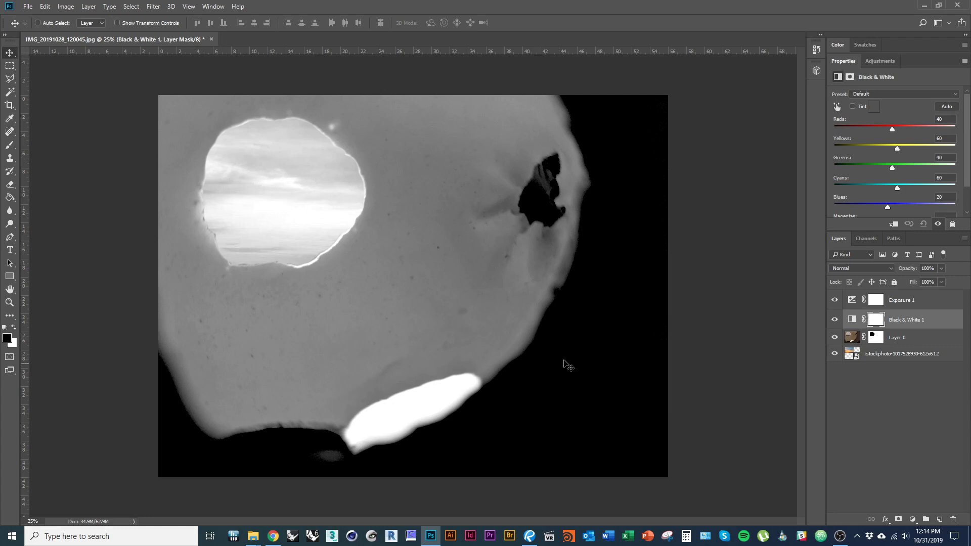
click(866, 355)
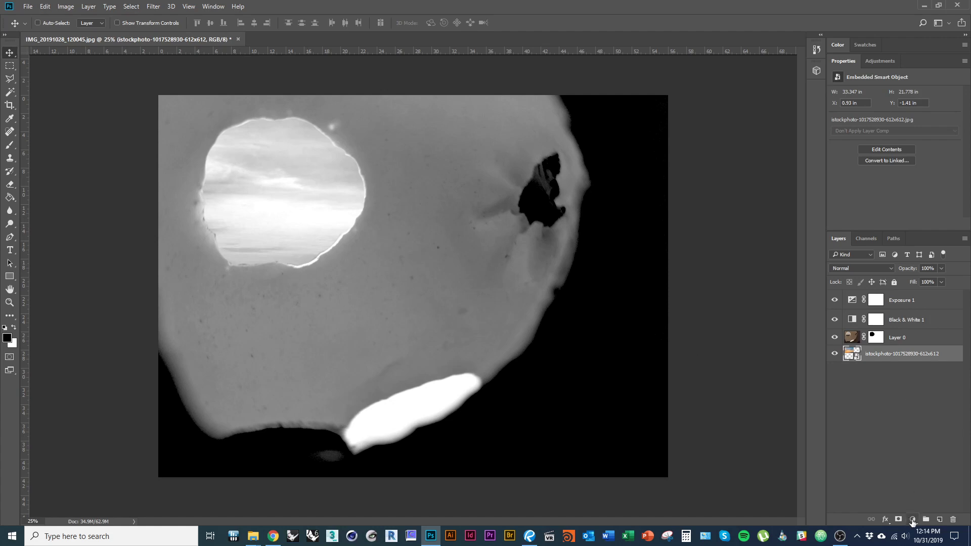
click(913, 520)
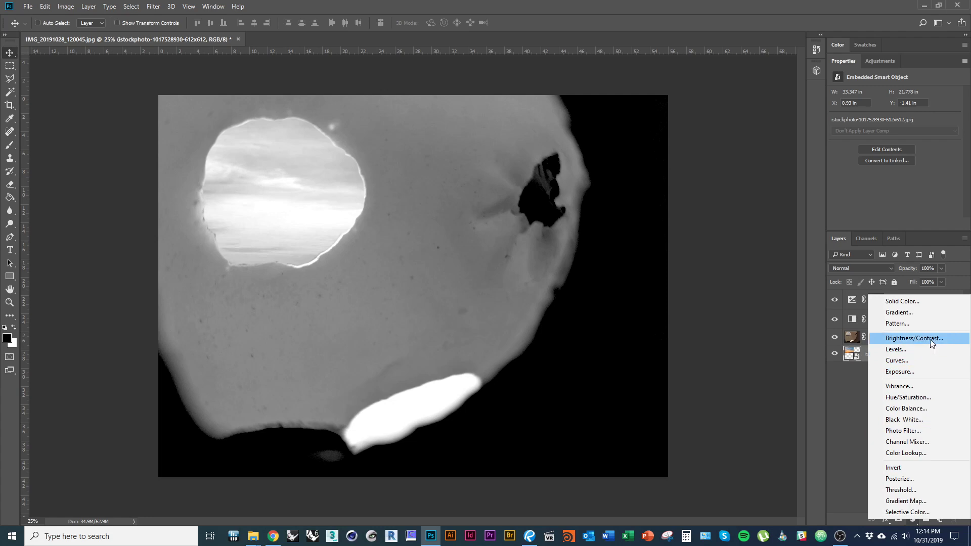
click(934, 372)
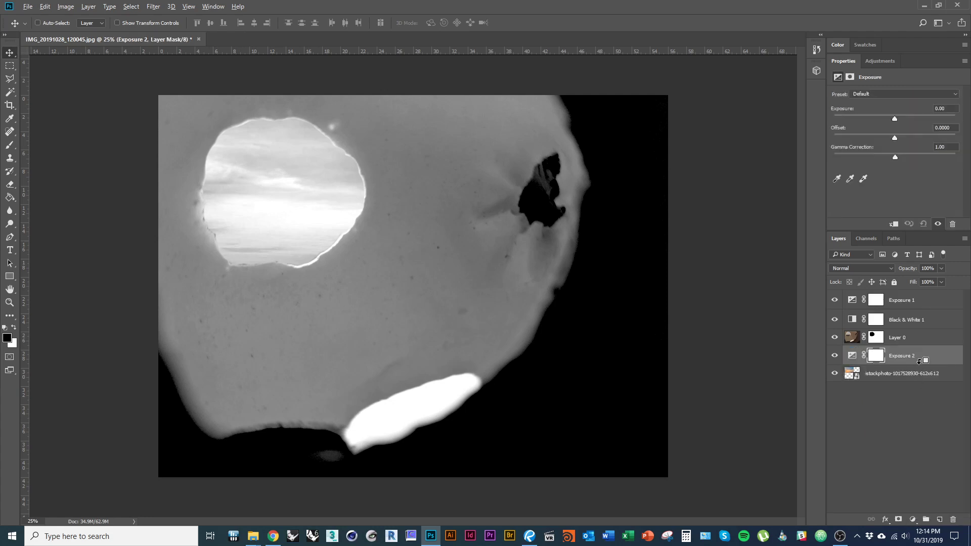
Clip the Black & White 1 and Exposure 1 adjustment layers to Layer 0 so they affect only the plaster cast
alt+click(920, 329)
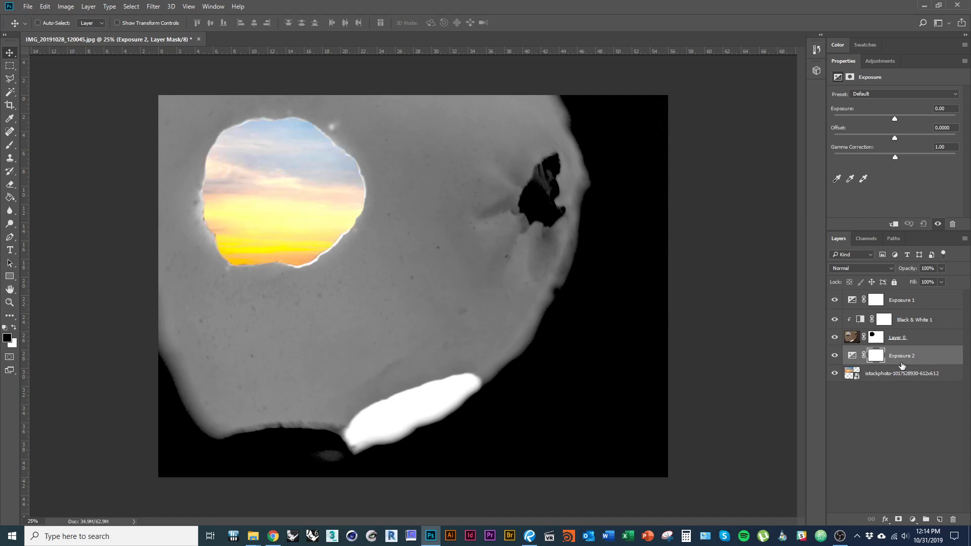
click(912, 520)
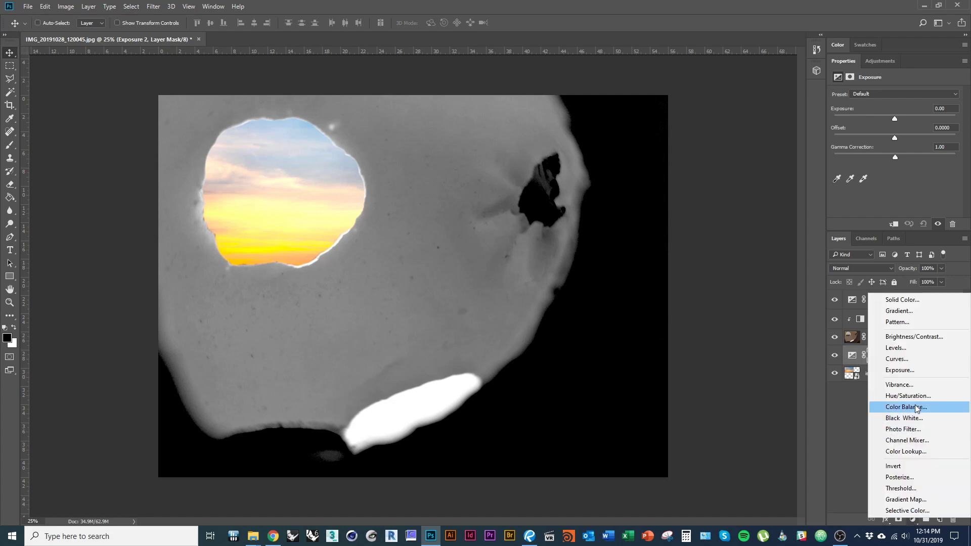
key(Escape)
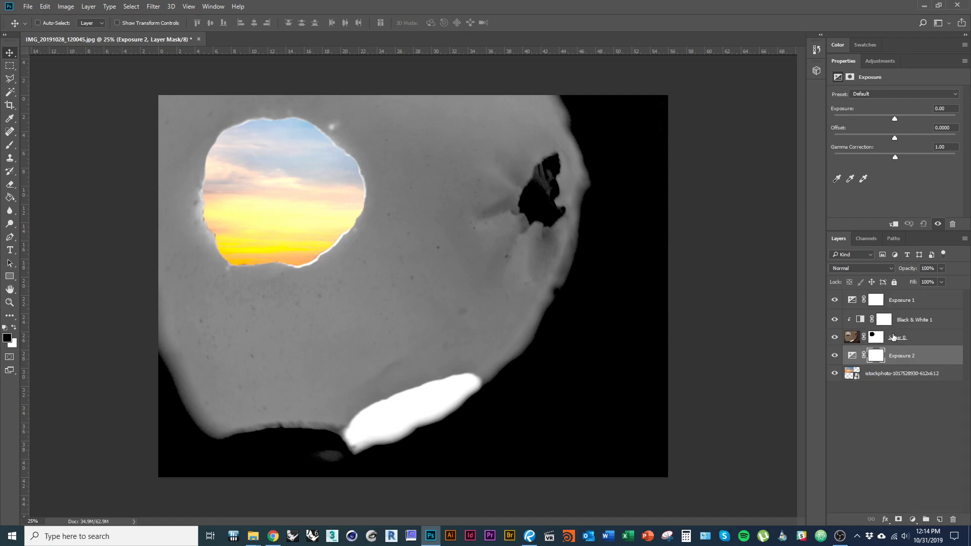
alt+click(908, 308)
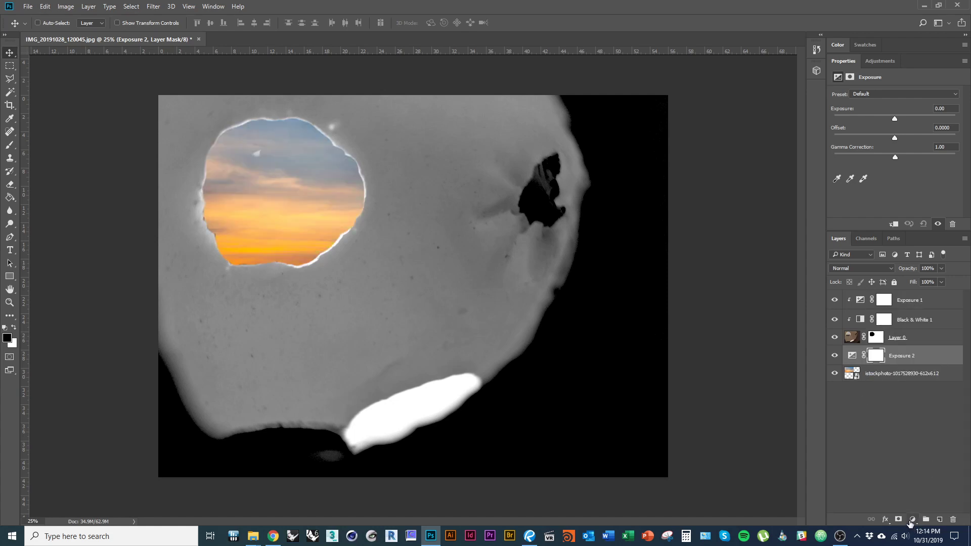
Add a separate Black & White adjustment layer for the sky above Exposure 2
click(913, 520)
click(892, 421)
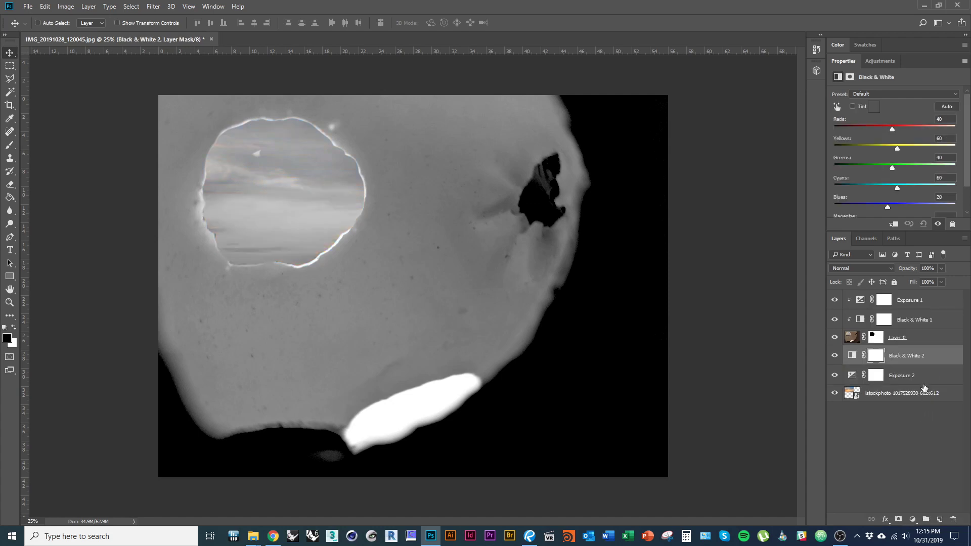
Move Black & White 2 below Exposure 2 and clip both adjustment layers to the sky layer
drag(932, 361, 922, 386)
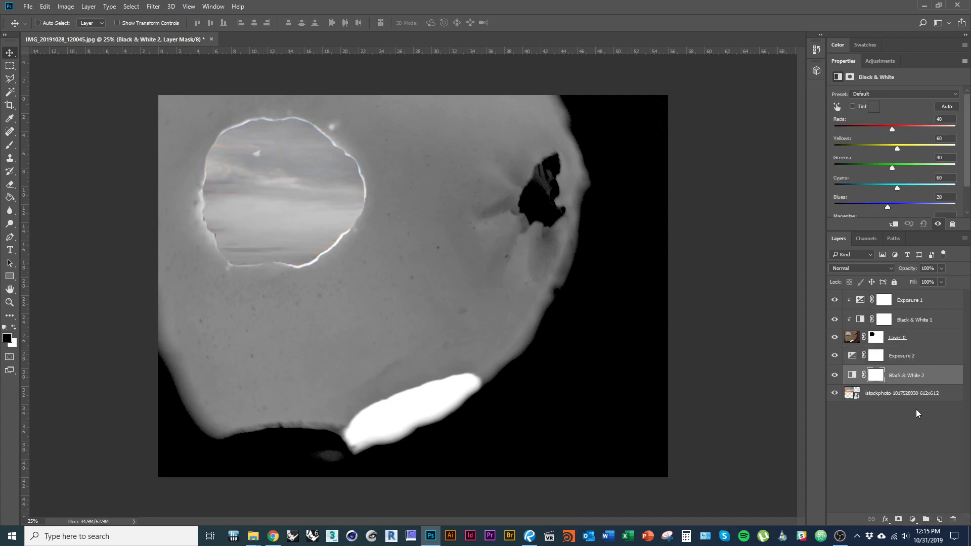
alt+click(918, 380)
alt+click(918, 365)
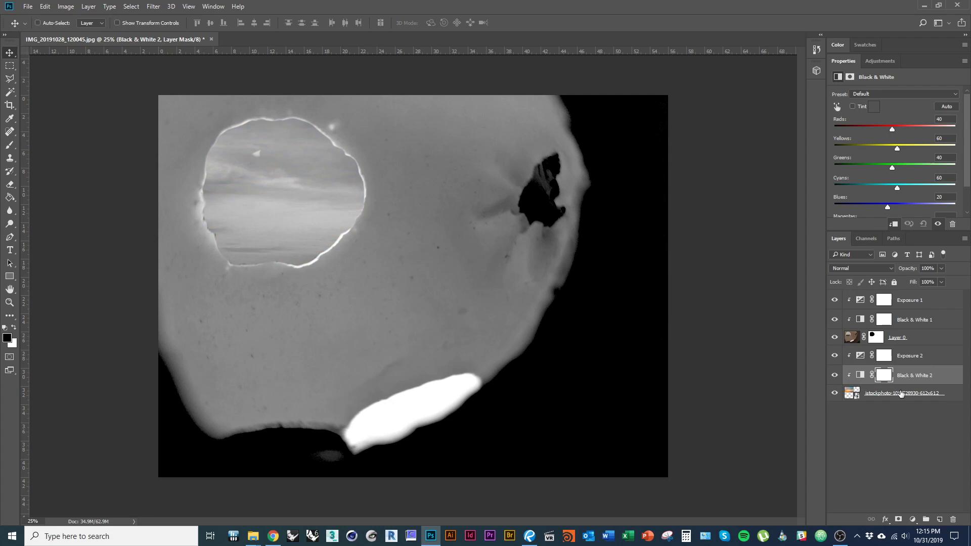
Adjust Exposure 2 for the sky to an exposure of +1.28, an offset of -0.0667 and a gamma correction of 0.84
click(918, 356)
drag(896, 119, 888, 138)
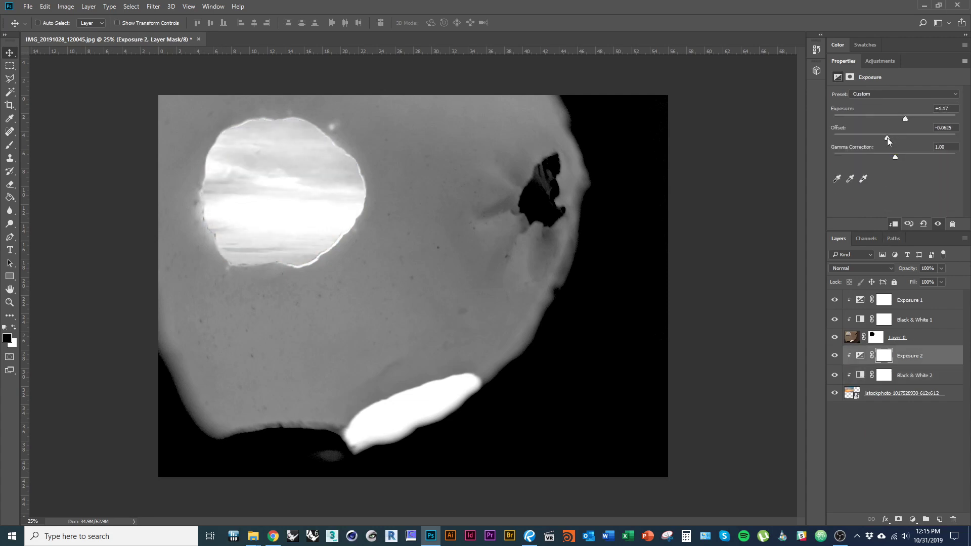
click(909, 117)
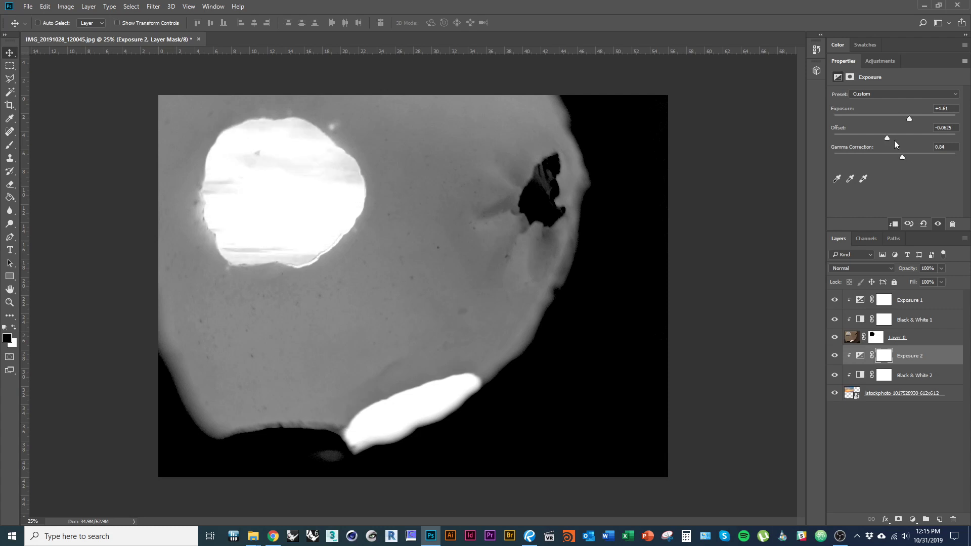
mouse_move(883, 138)
mouse_down()
mouse_move(872, 138)
mouse_move(908, 119)
mouse_move(885, 137)
mouse_up()
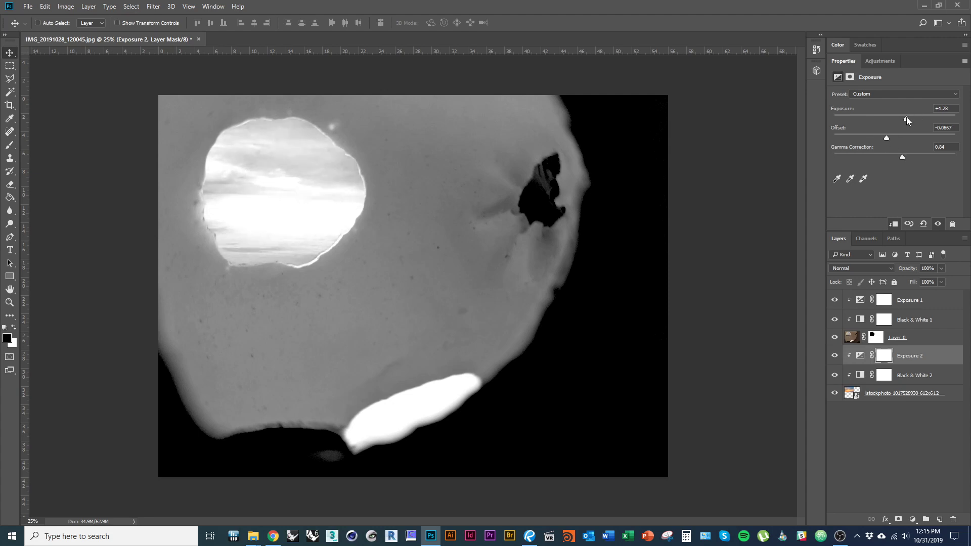
drag(906, 119, 907, 119)
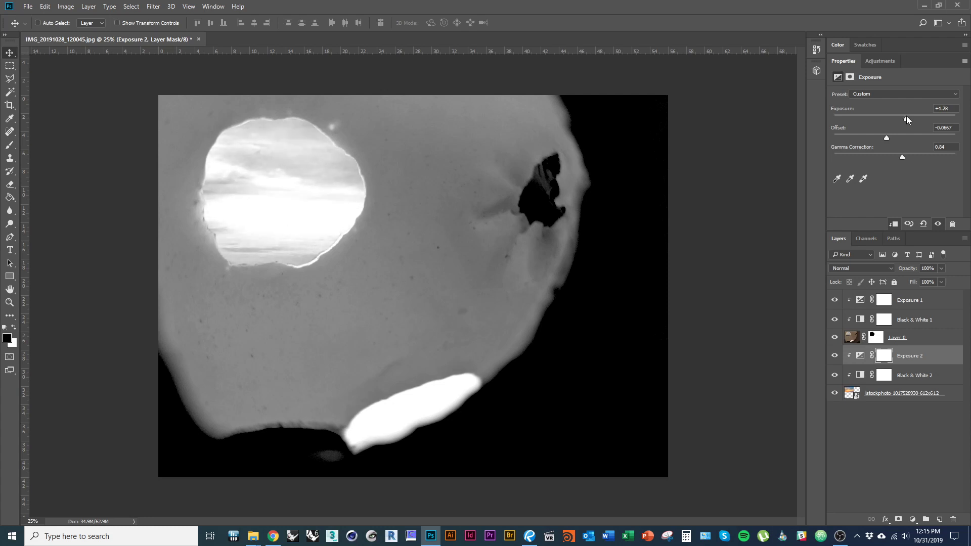
Refine the sky's Exposure 2 adjustment to an exposure of +1.06 and an offset of -0.0083
click(892, 399)
drag(314, 243, 323, 263)
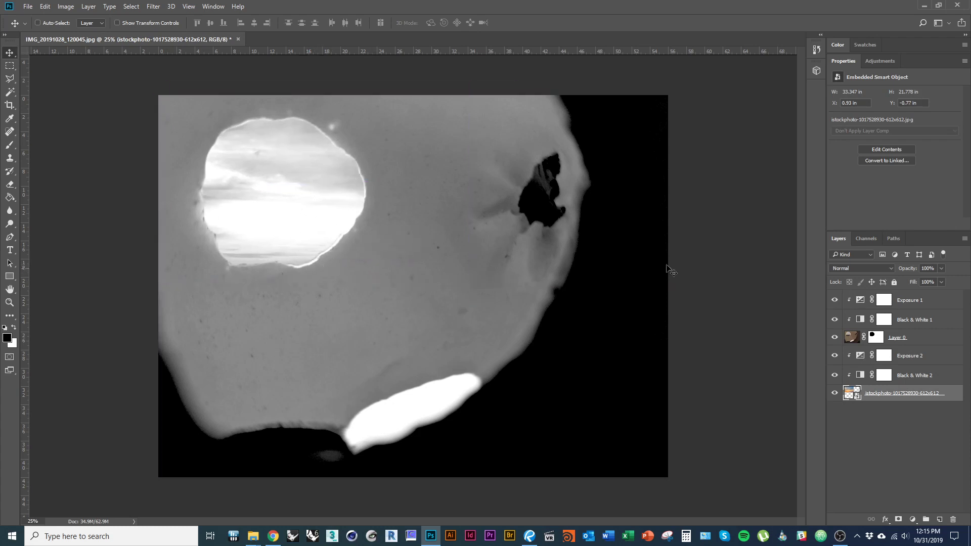
click(927, 358)
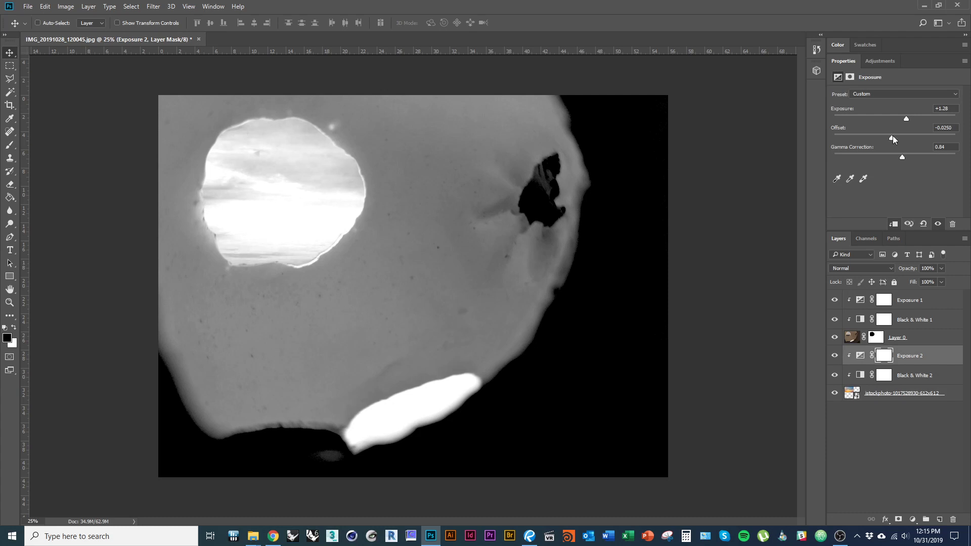
drag(893, 135, 905, 121)
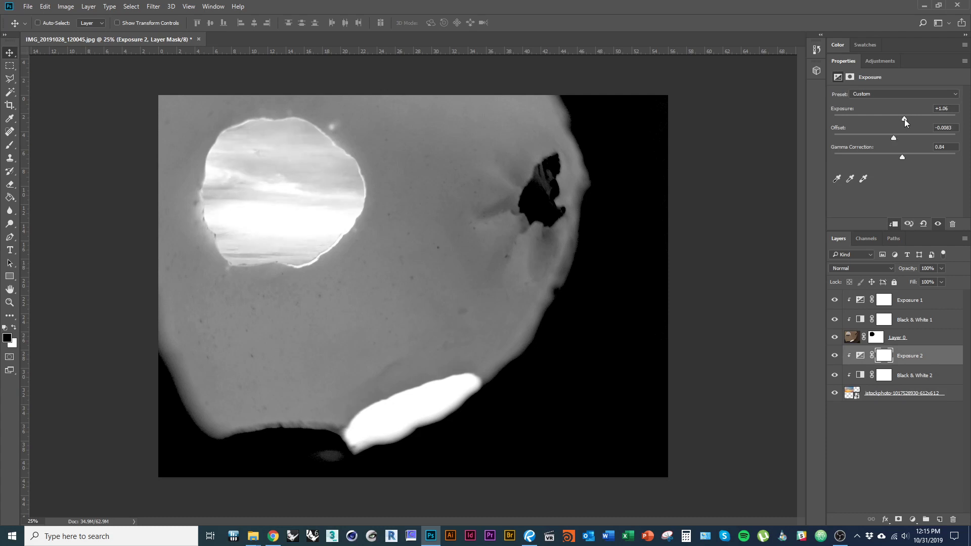
drag(307, 256, 291, 254)
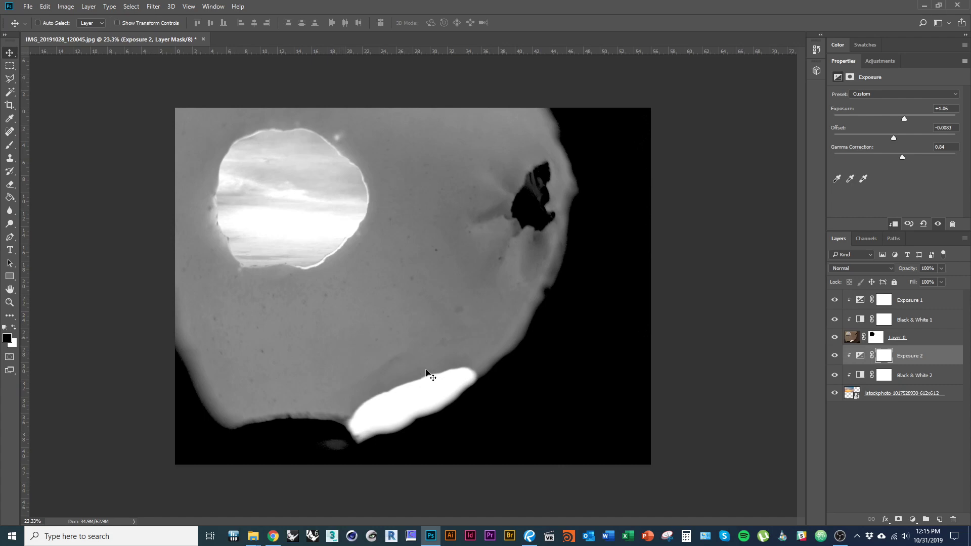
Switch to Chrome and search Google Images for "cutout people"
key(alt+Tab)
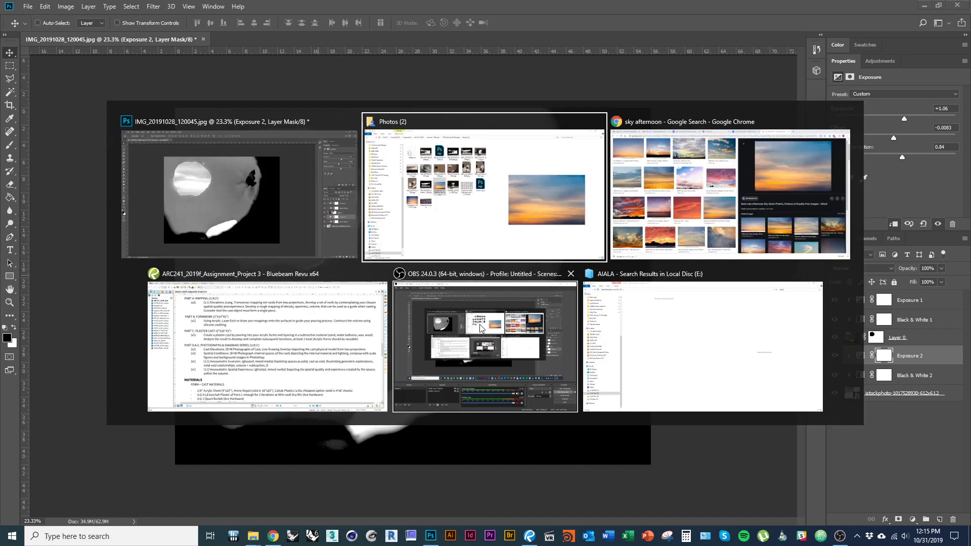
click(677, 204)
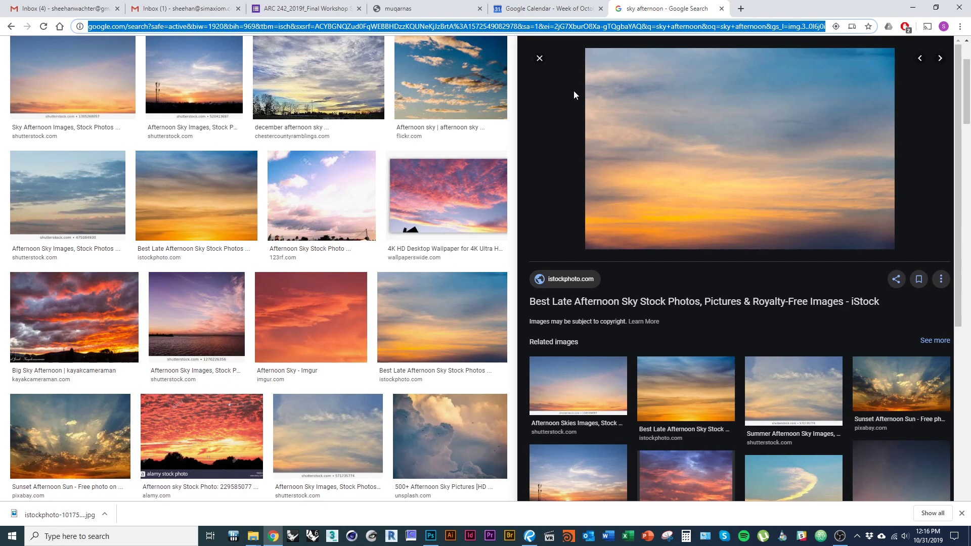
text(cutou)
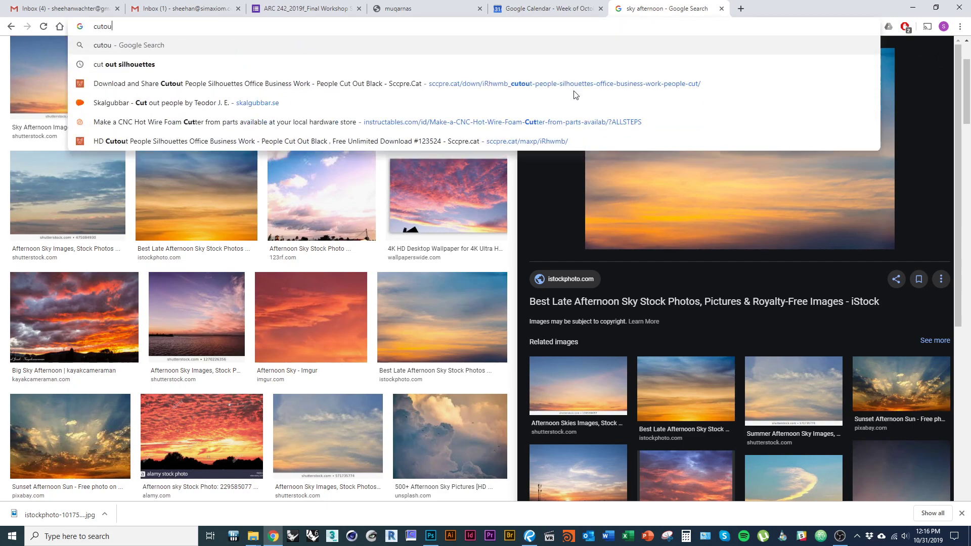
text(t people)
key(Return)
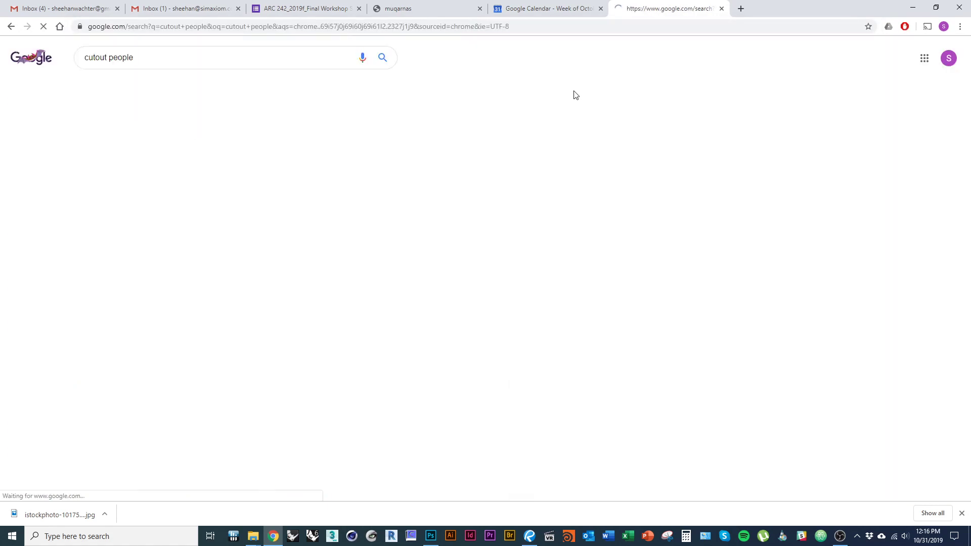
click(183, 87)
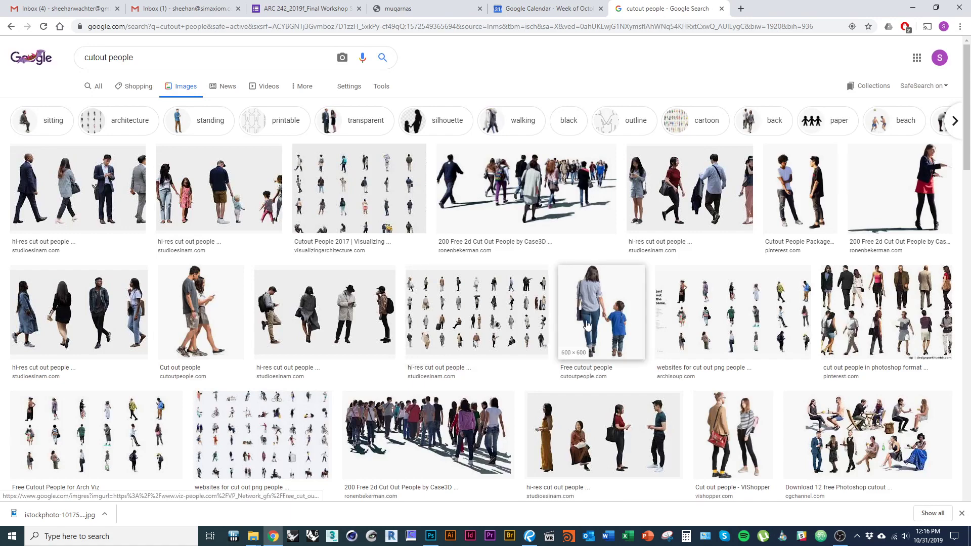
Browse the cutout people image results and preview candidate sheets for suitable human figures
scroll(521, 324, down, 3)
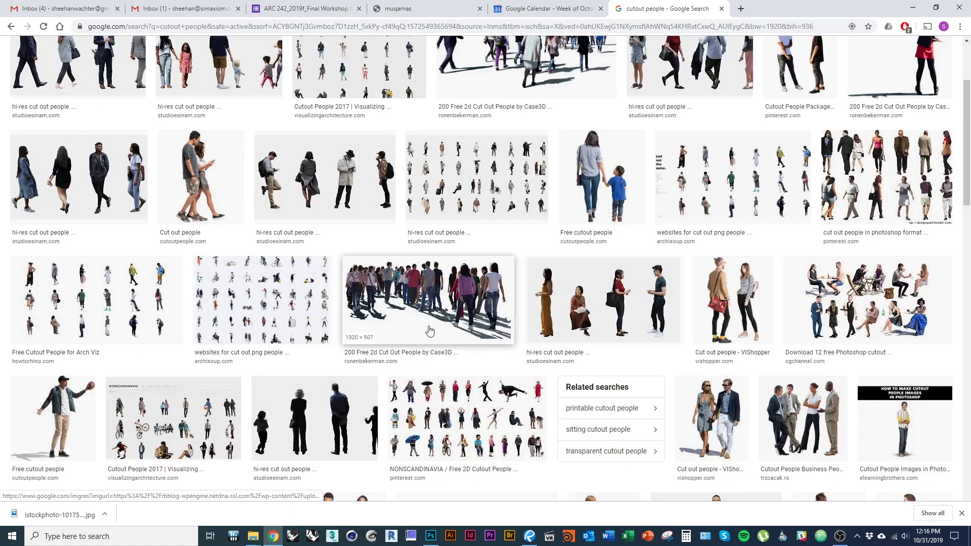
click(312, 310)
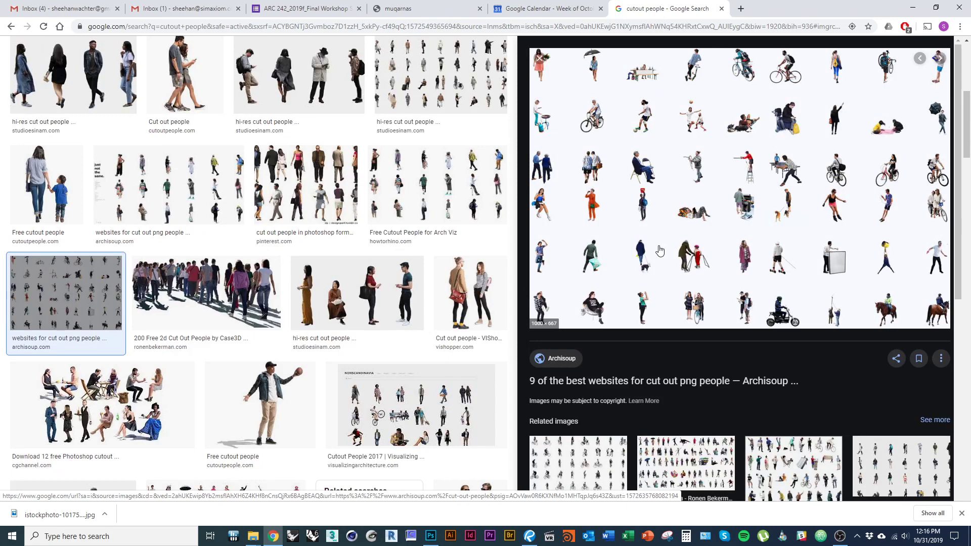
click(439, 202)
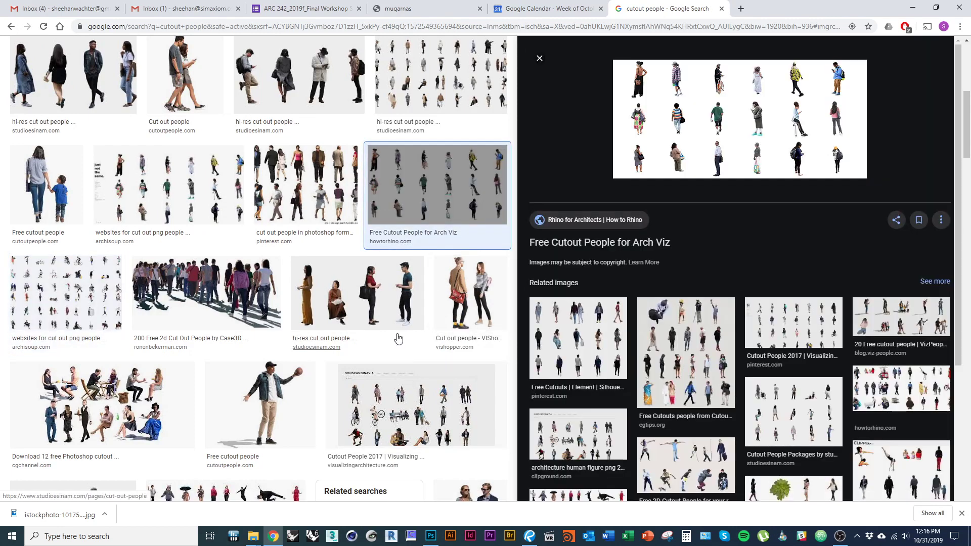
scroll(397, 311, up, 4)
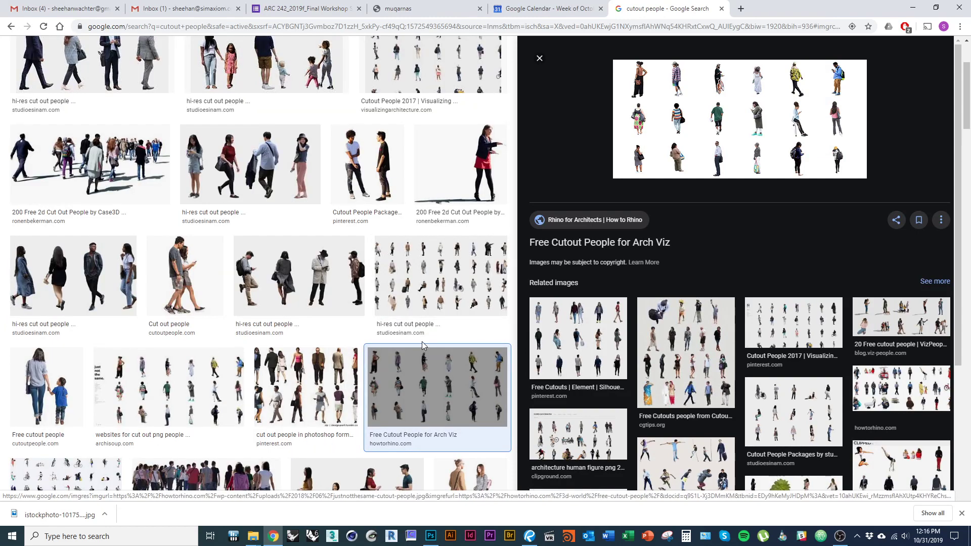
scroll(361, 352, down, 7)
scroll(360, 352, down, 8)
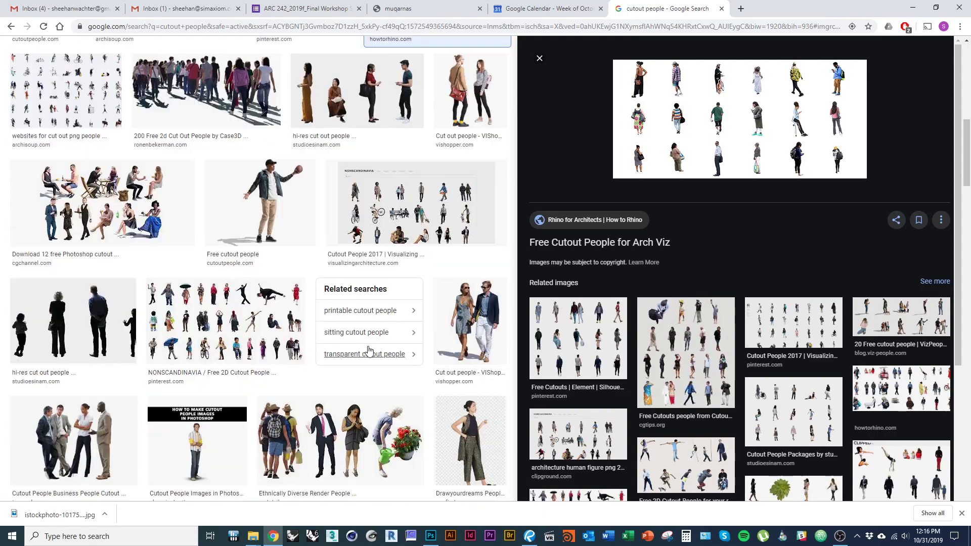
scroll(316, 373, down, 11)
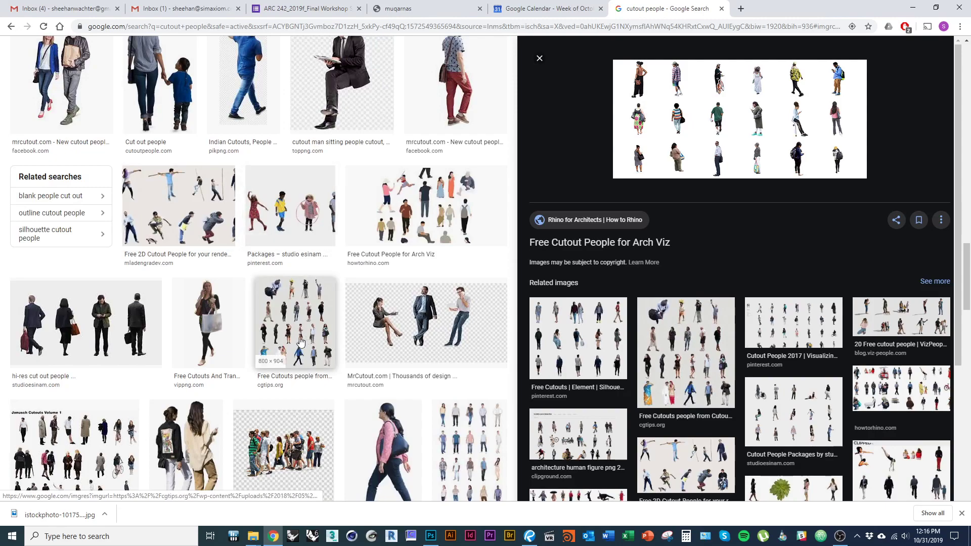
scroll(304, 354, up, 7)
scroll(354, 350, up, 11)
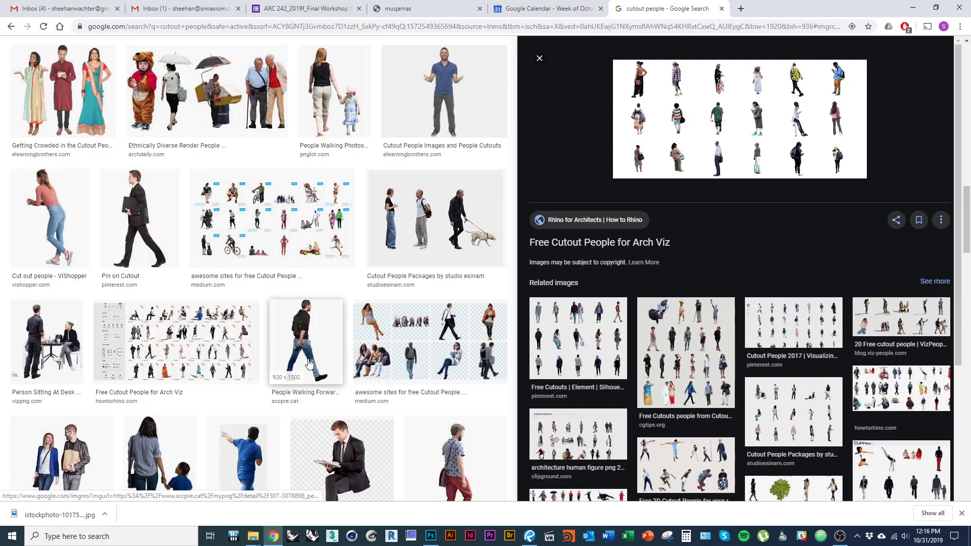
scroll(255, 352, up, 9)
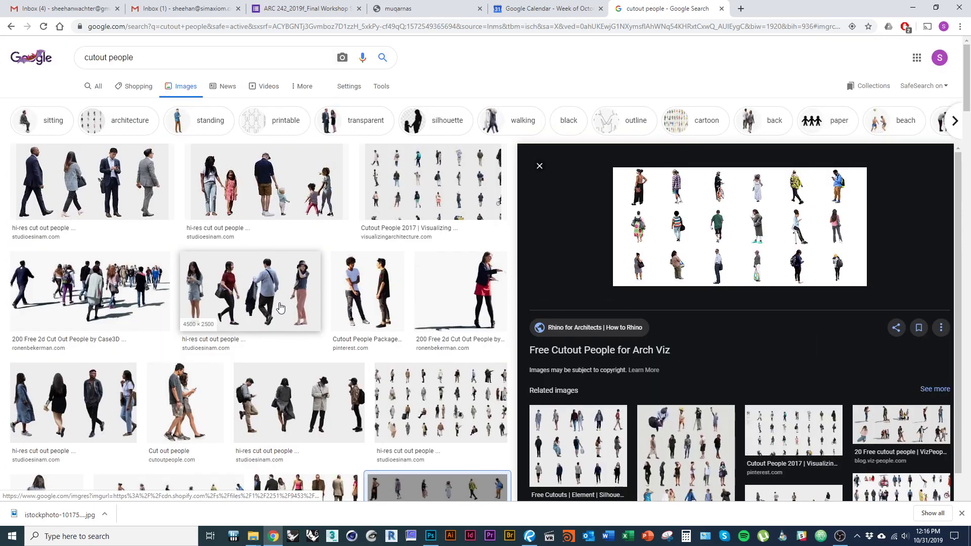
Preview the Cutout People 2017 image, open its Visualizing Architecture article and follow the link to justnotthesame.us
click(426, 190)
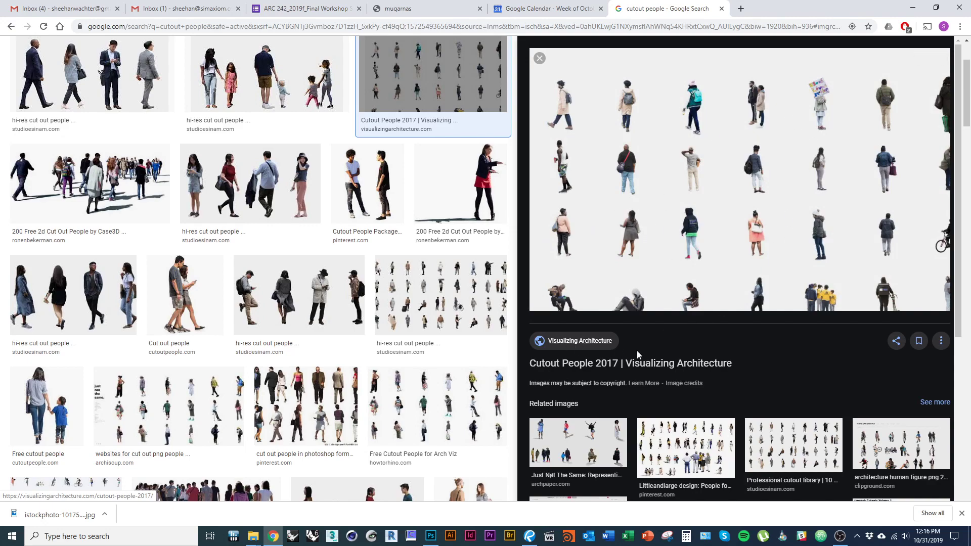
click(612, 344)
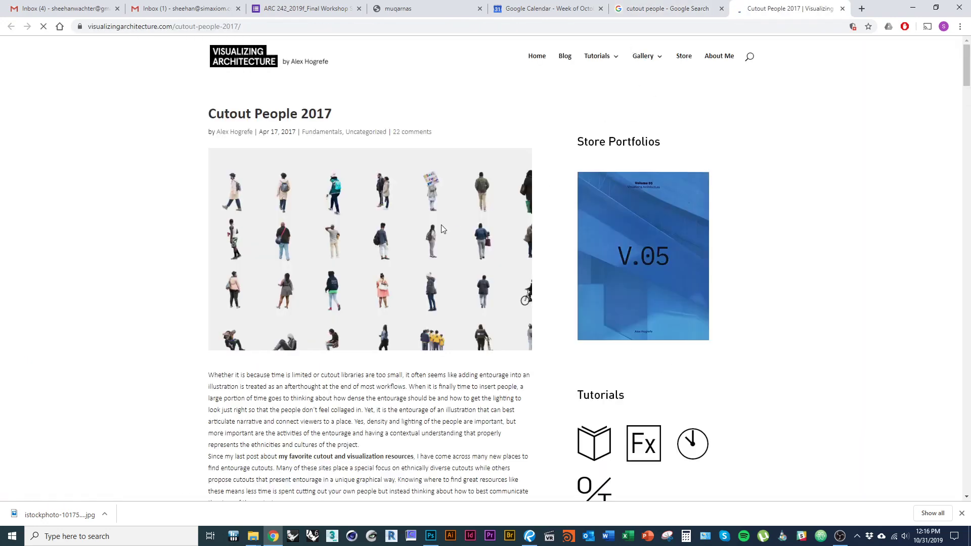
scroll(362, 262, down, 10)
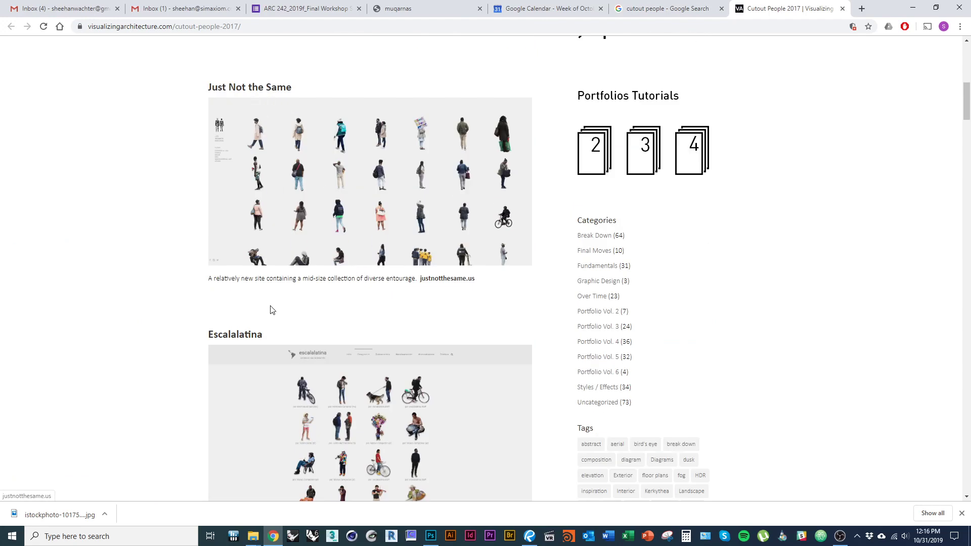
click(446, 278)
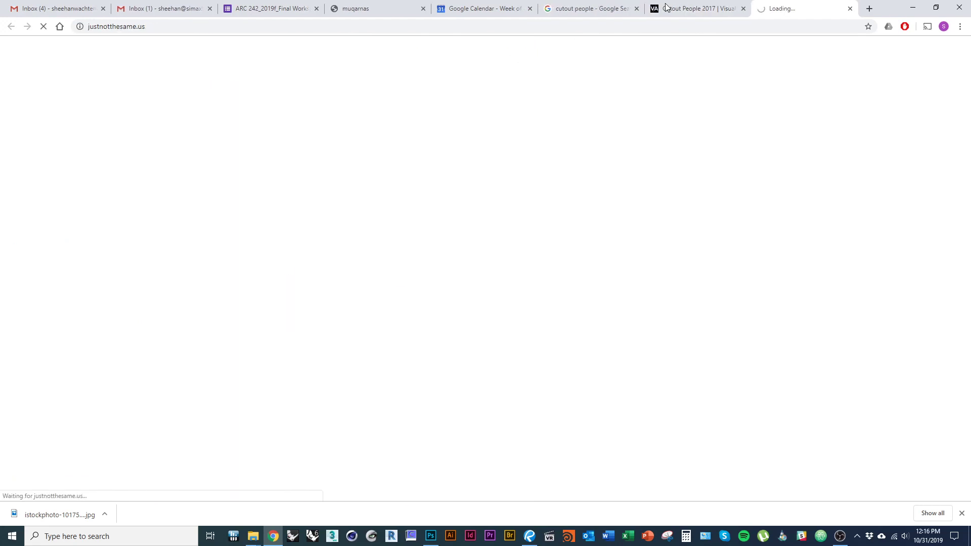
Save the Cutout People 2017 image from the search results as Entourage_1_Justnotthesame-1080x675.jpg in the Photos (2) folder
click(636, 4)
right_click(754, 213)
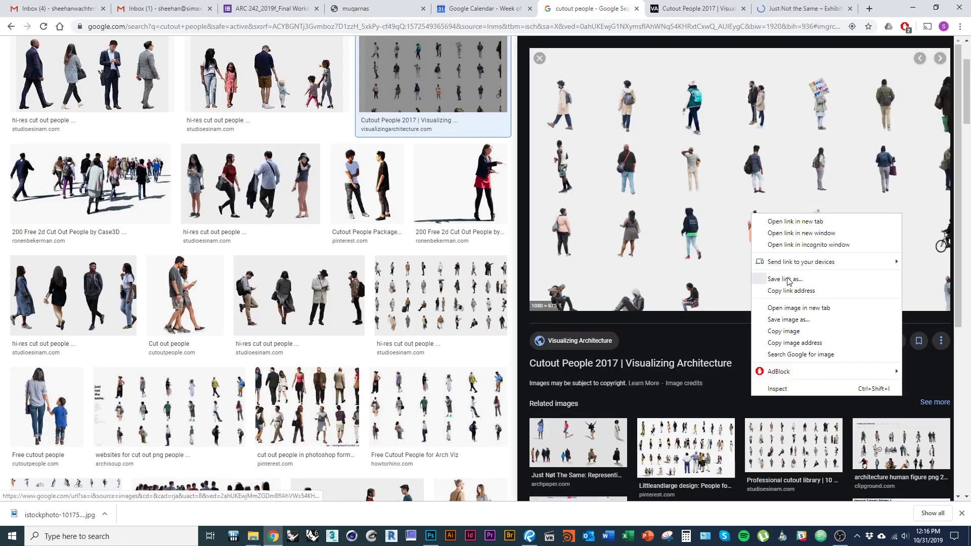
click(794, 335)
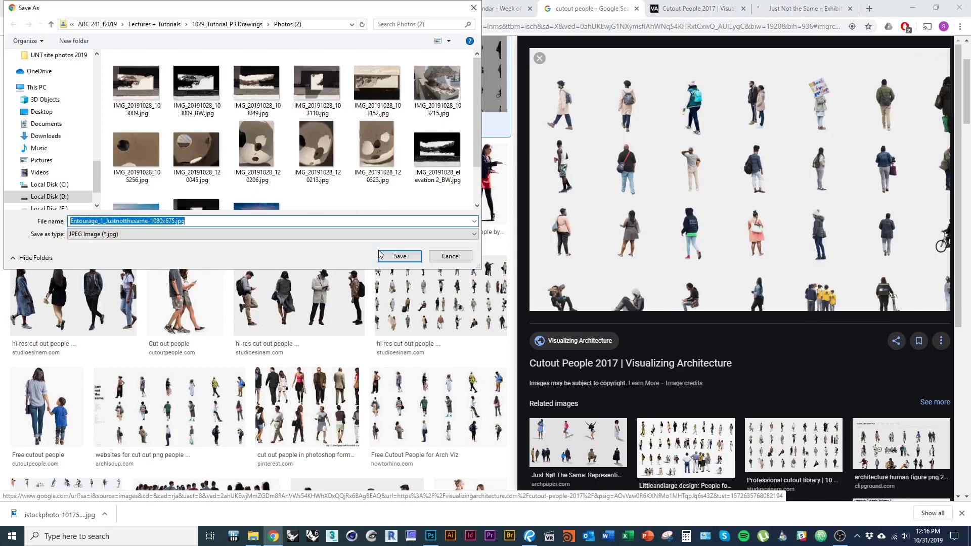
click(400, 257)
Place Entourage_1_Justnotthesame-1080x675.jpg from the Photos (2) folder into the Photoshop scene as a smart object
key(alt+Tab)
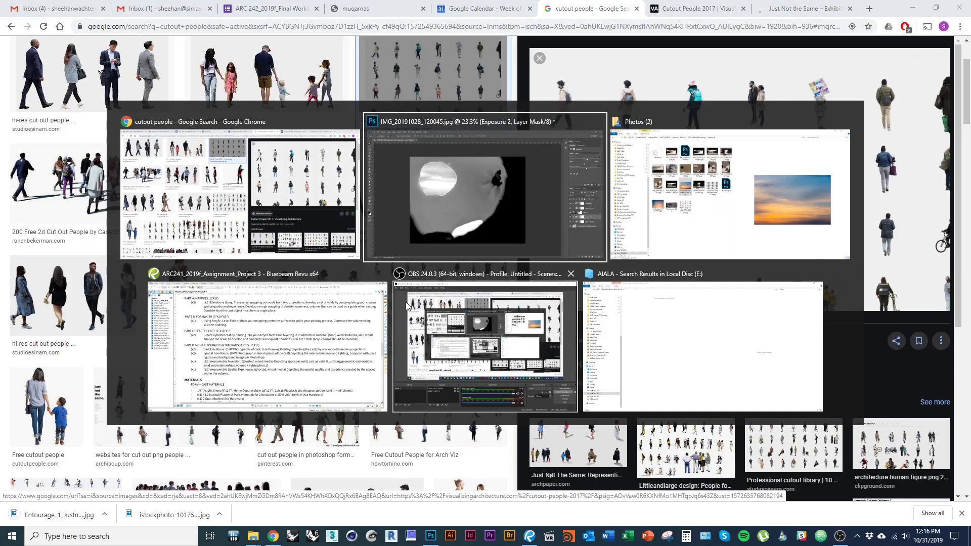
click(673, 213)
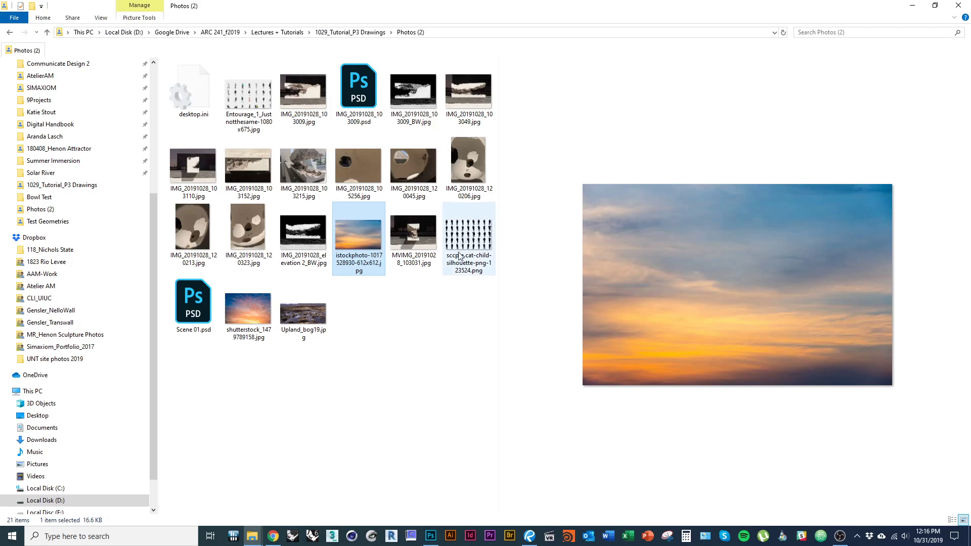
click(469, 238)
click(326, 280)
click(247, 129)
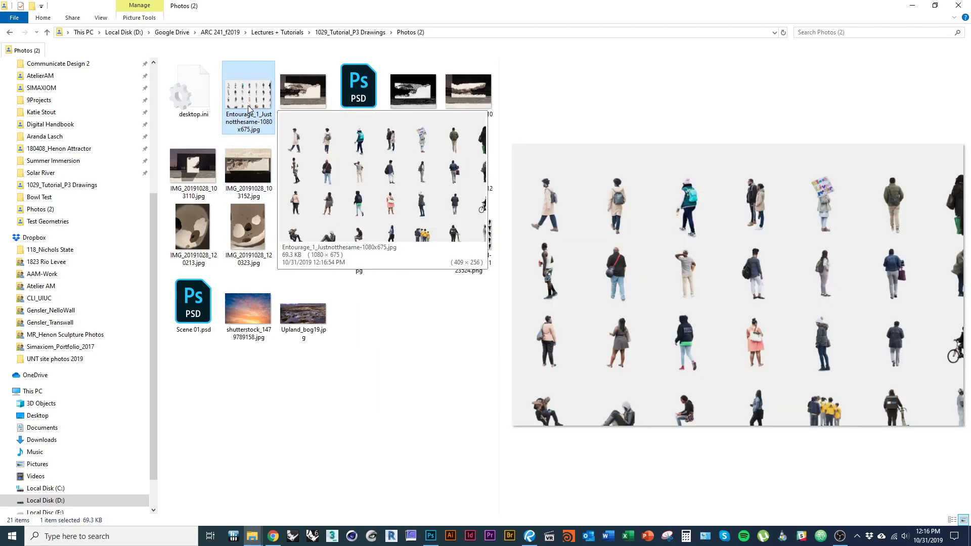
drag(251, 108, 481, 387)
key(Return)
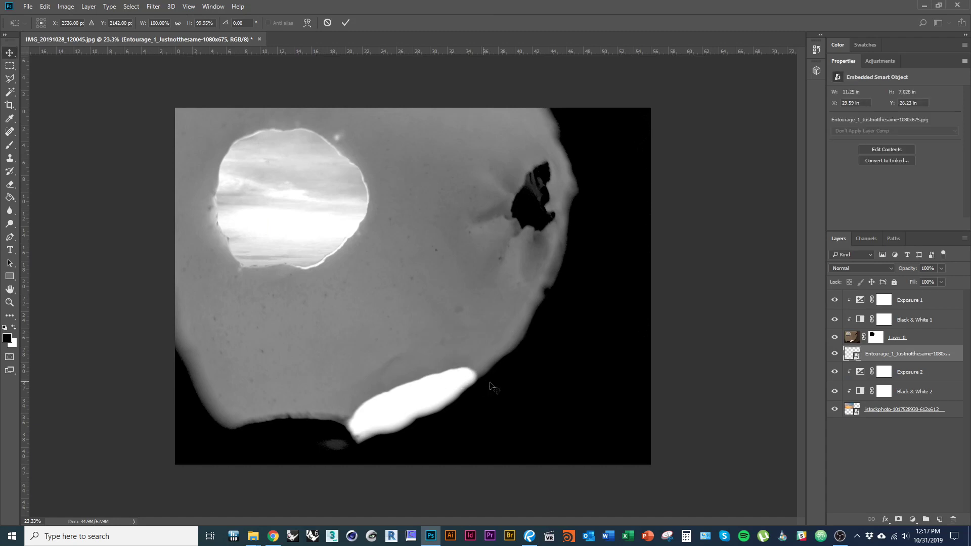
Move the cutout people layer above all other layers and scale it up to about 265%
drag(906, 354, 913, 296)
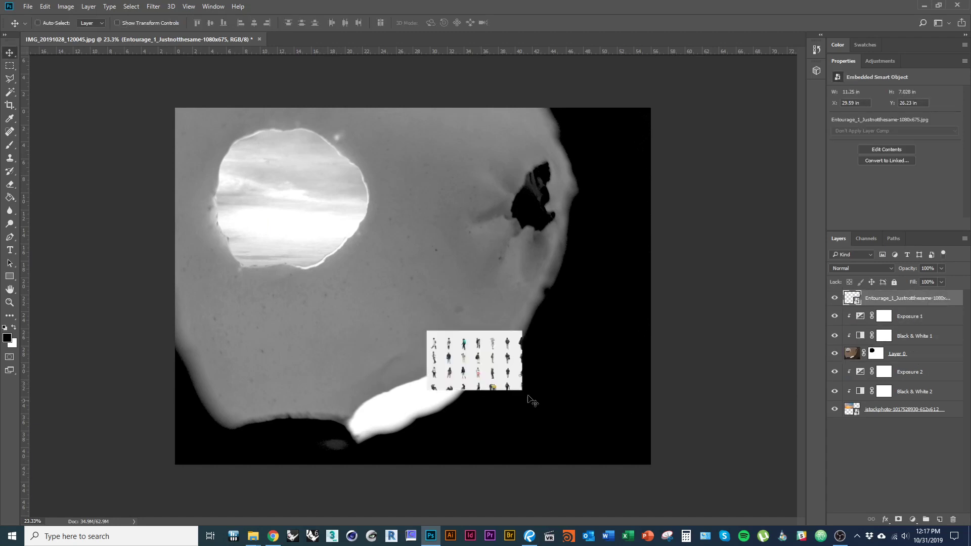
scroll(481, 341, up, 5)
key(ctrl+t)
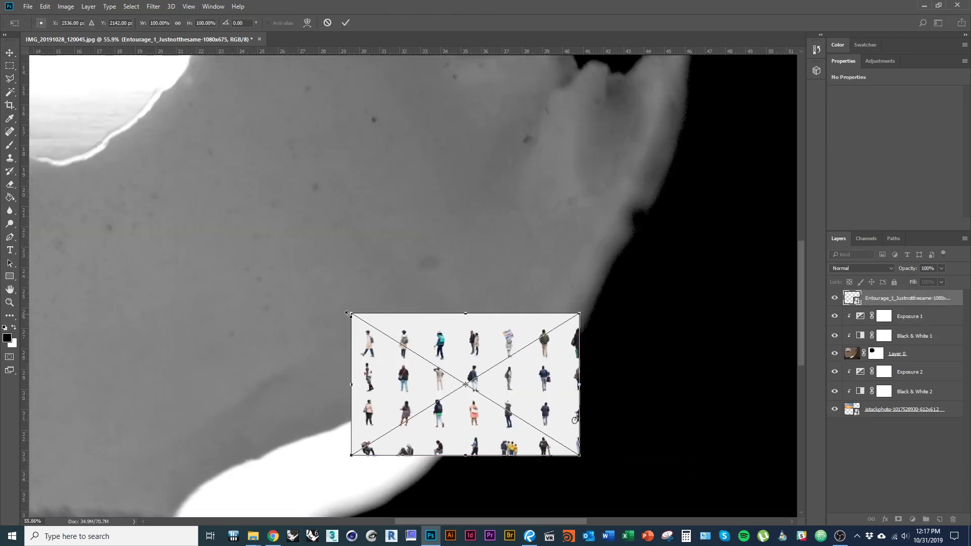
drag(352, 314, 133, 177)
scroll(386, 296, down, 5)
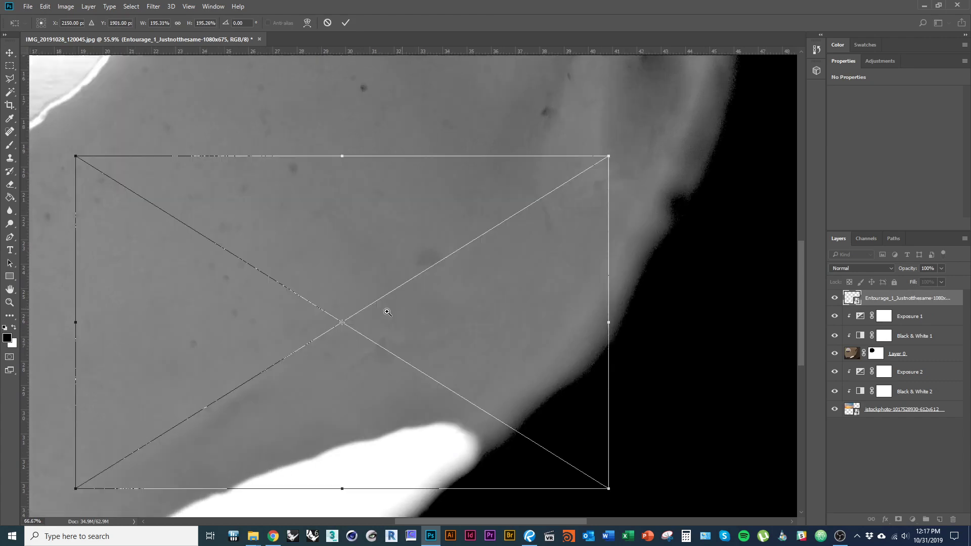
scroll(393, 323, up, 2)
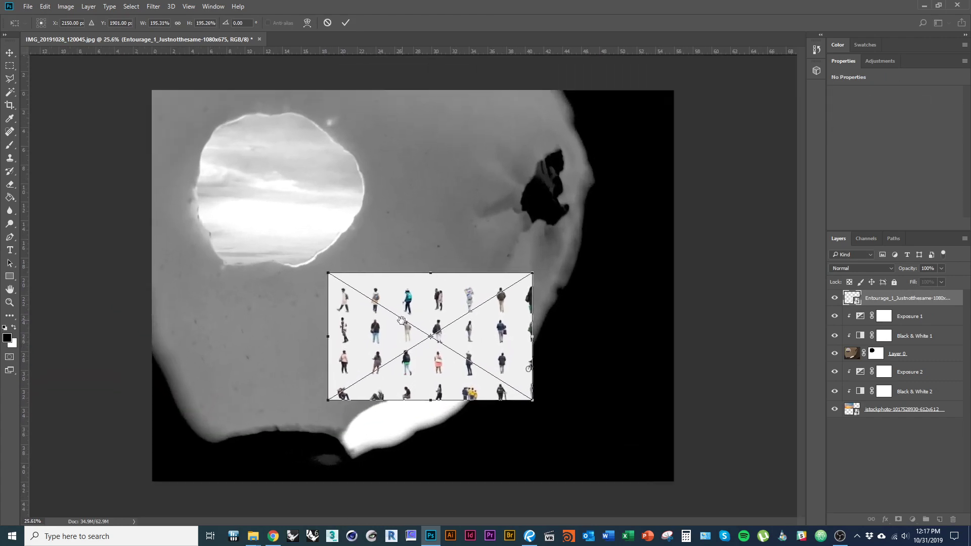
key(Return)
scroll(413, 327, up, 3)
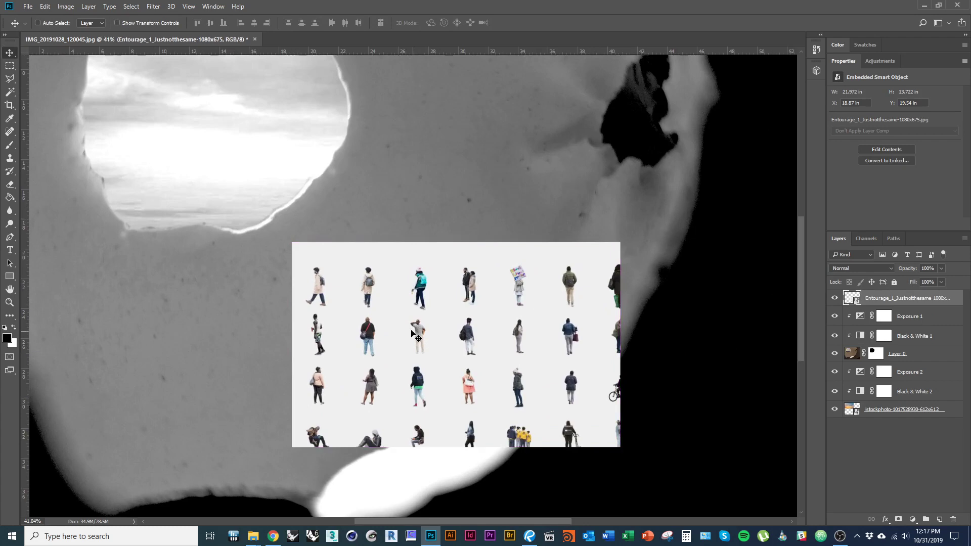
key(ctrl+t)
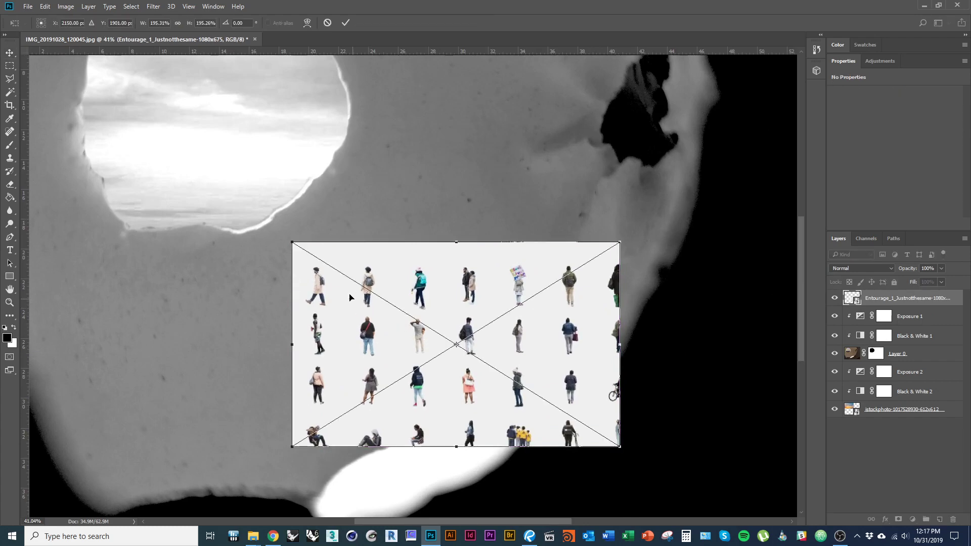
drag(292, 242, 167, 179)
key(Return)
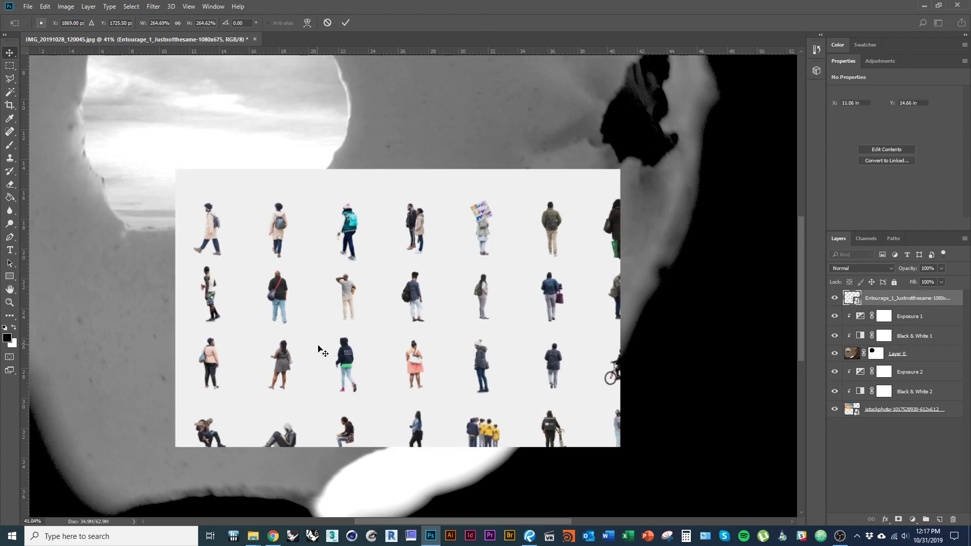
right_click(378, 353)
key(Escape)
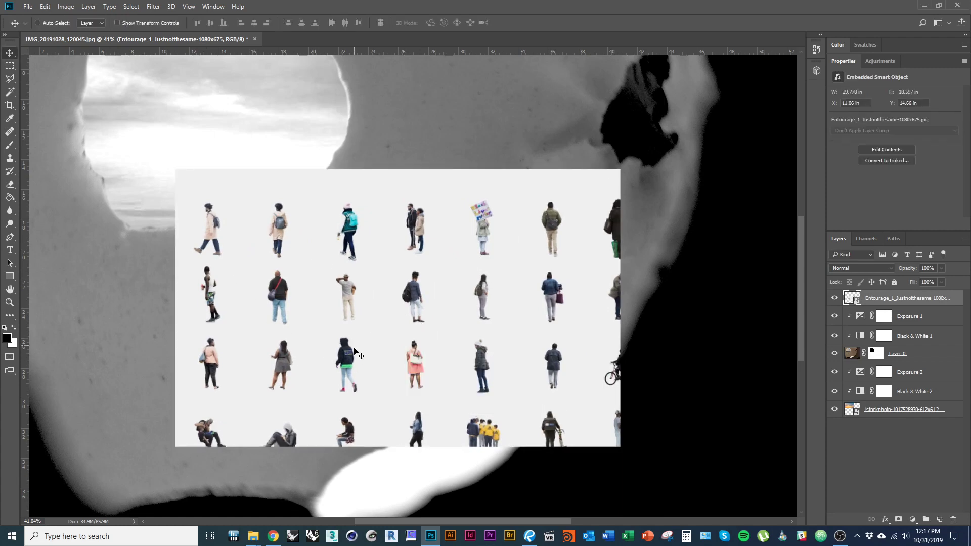
right_click(380, 314)
key(Escape)
click(89, 6)
mouse_move(59, 7)
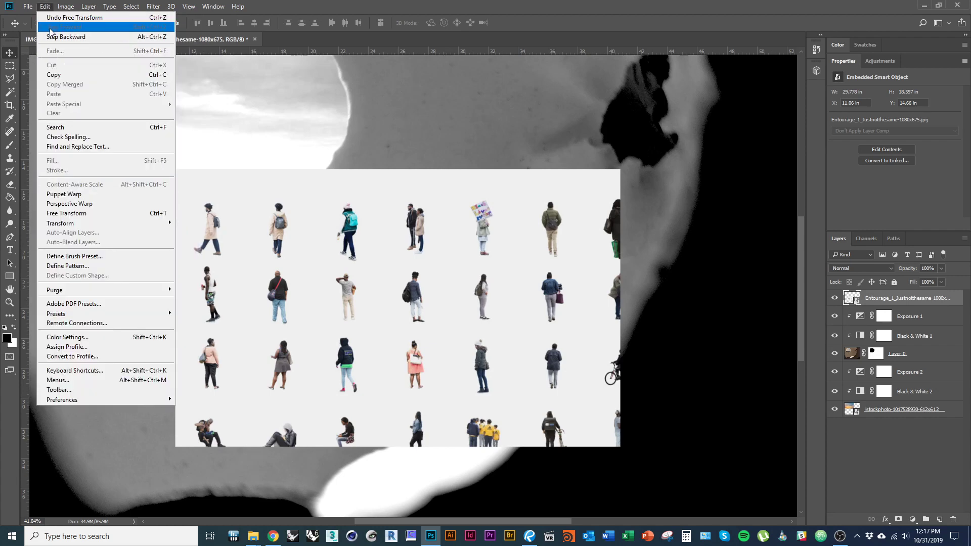
click(240, 282)
Enlarge the cutout people layer further to about 295%
key(ctrl+t)
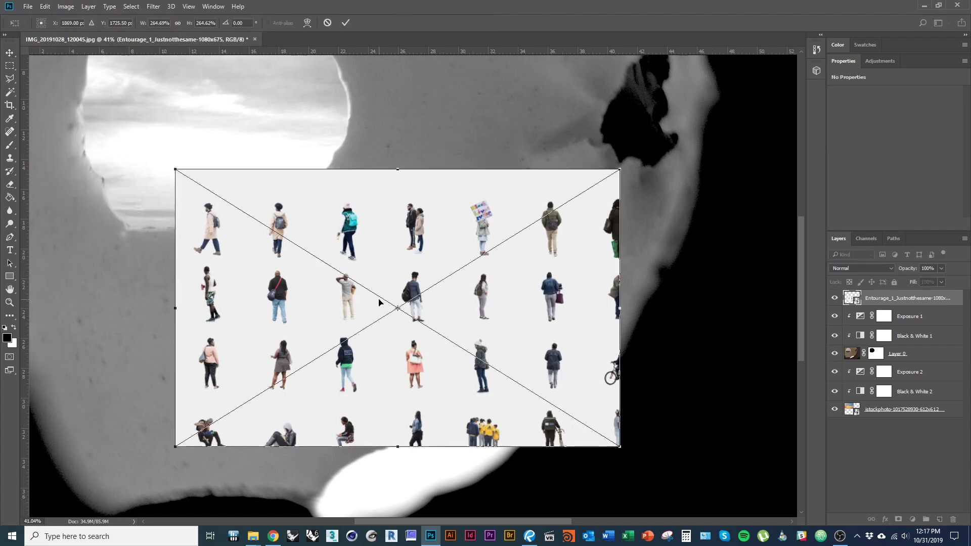
drag(171, 170, 124, 138)
scroll(415, 318, up, 2)
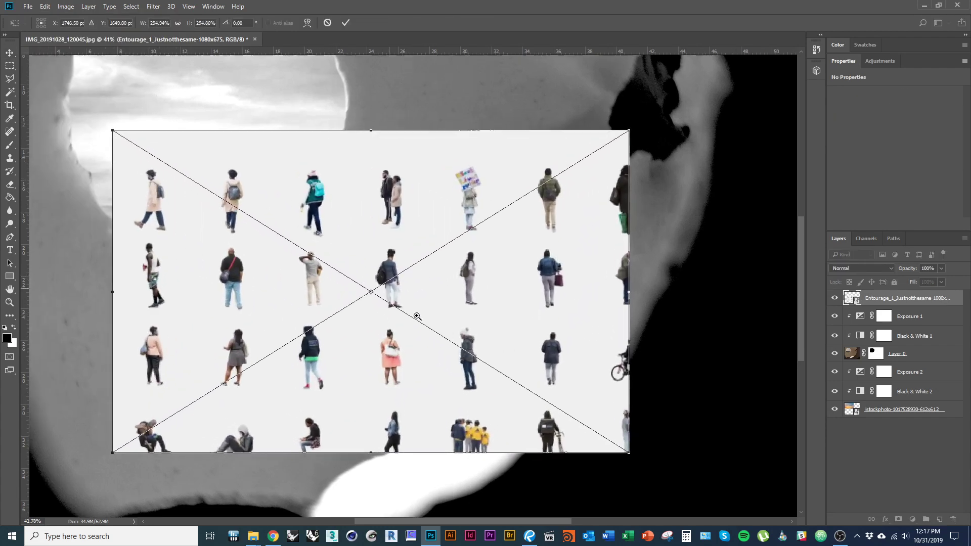
key(Return)
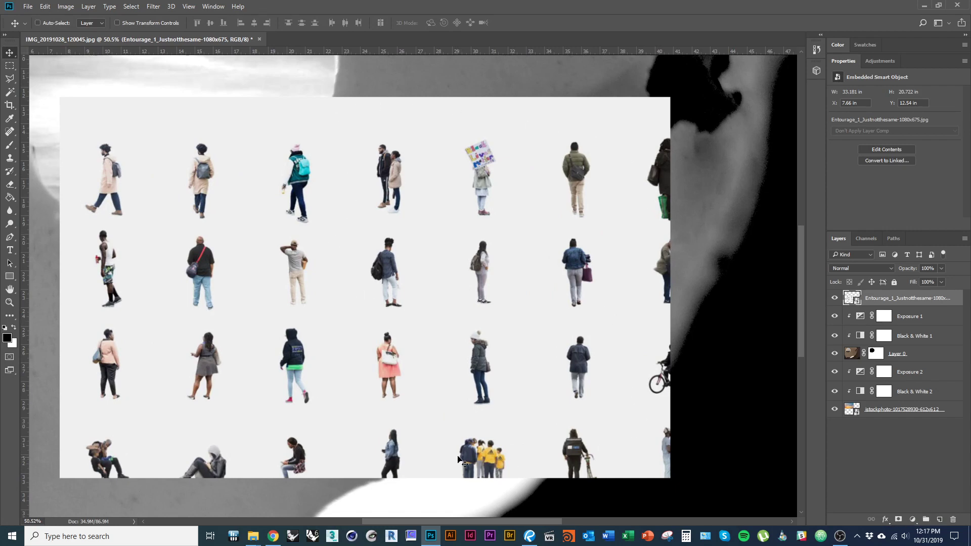
Select the light background around the cutout people with the Magic Wand at tolerance 6, contiguous
click(11, 93)
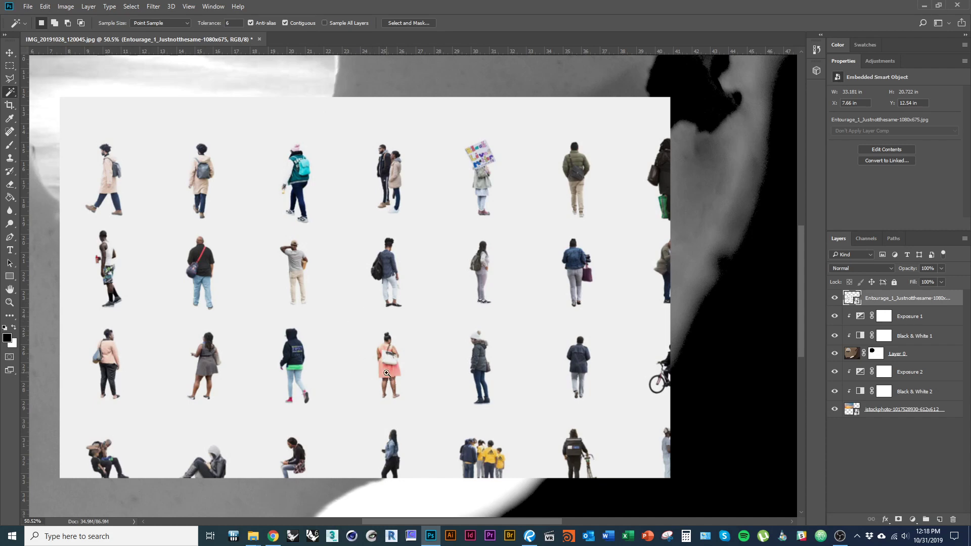
scroll(387, 374, up, 8)
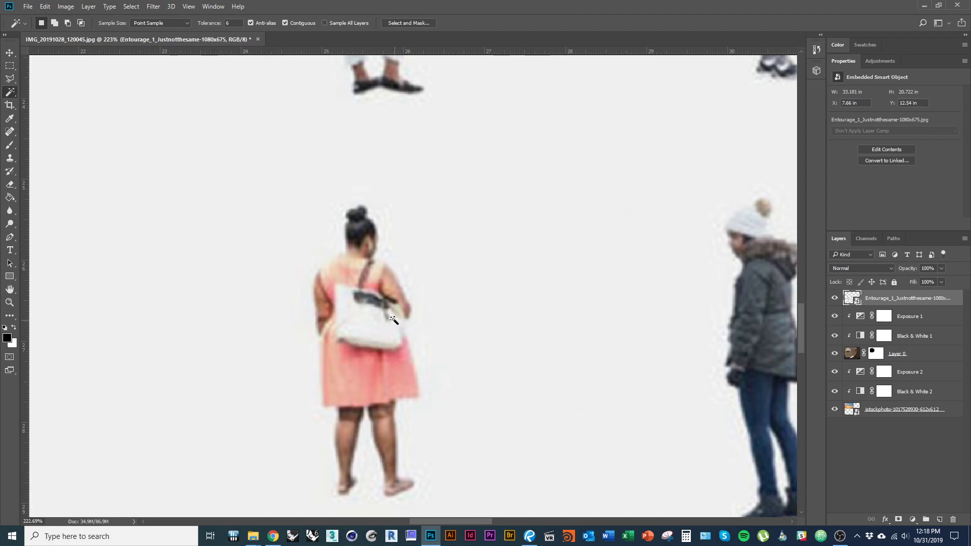
scroll(418, 334, down, 5)
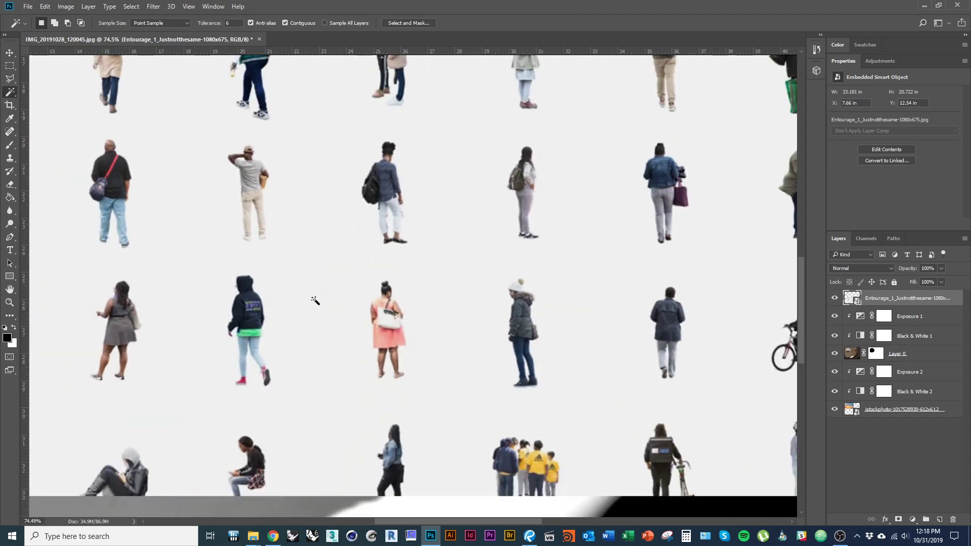
click(329, 327)
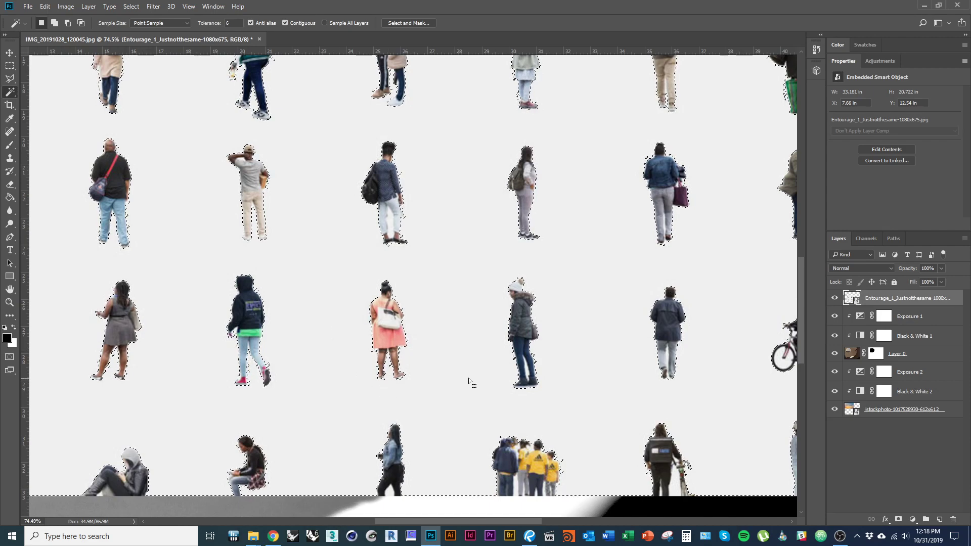
Examine how closely the background selection follows the outlines of the figures, including the gaps between their legs
scroll(271, 239, up, 2)
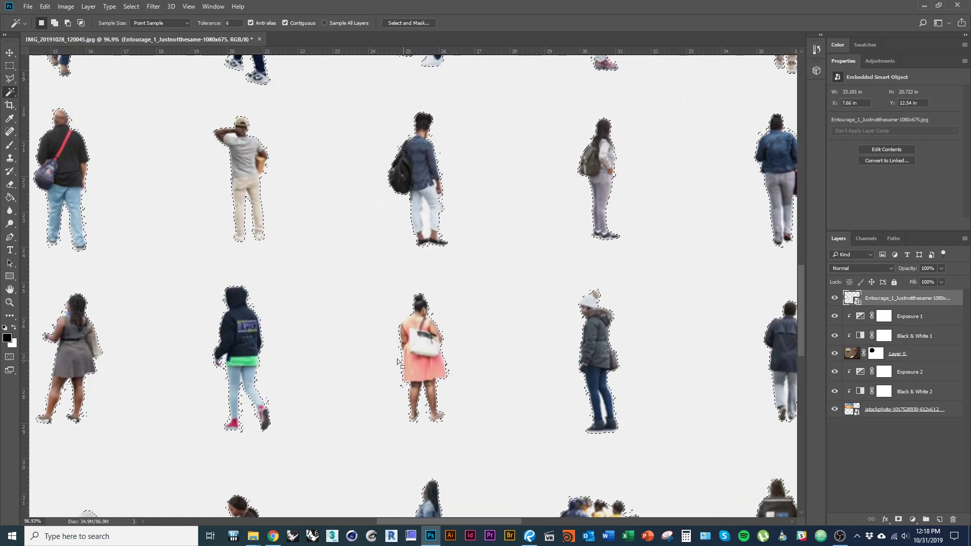
scroll(369, 310, down, 1)
scroll(303, 393, down, 1)
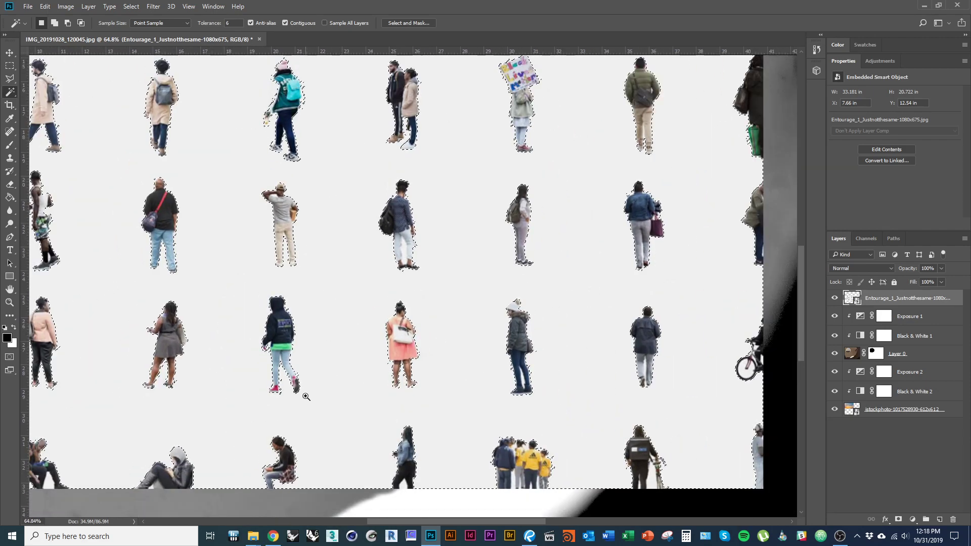
scroll(292, 372, up, 5)
scroll(300, 339, down, 5)
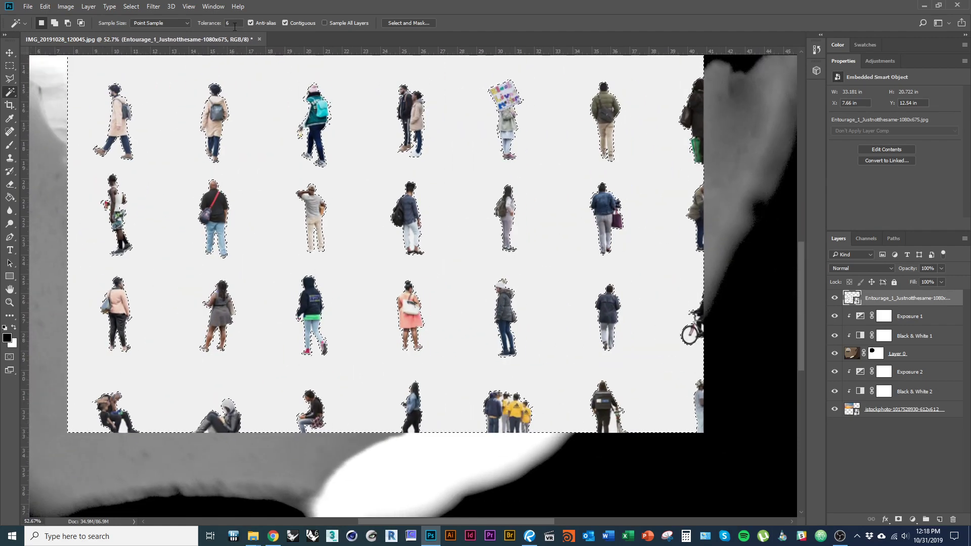
scroll(314, 228, up, 5)
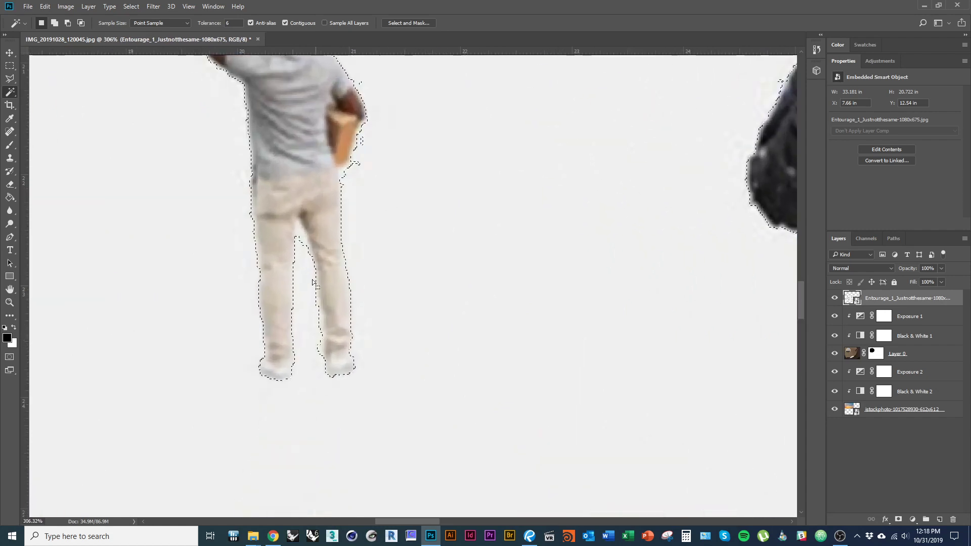
scroll(302, 240, down, 4)
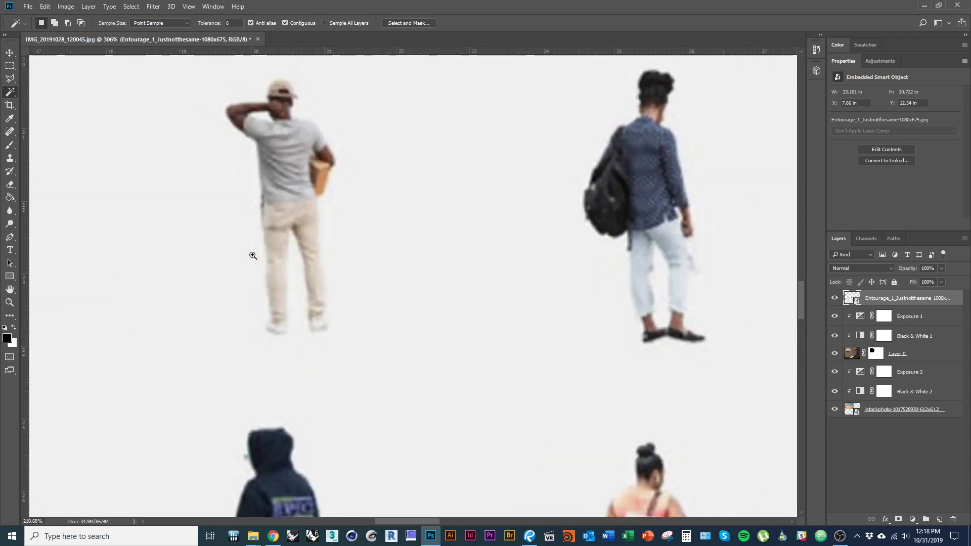
scroll(327, 299, down, 1)
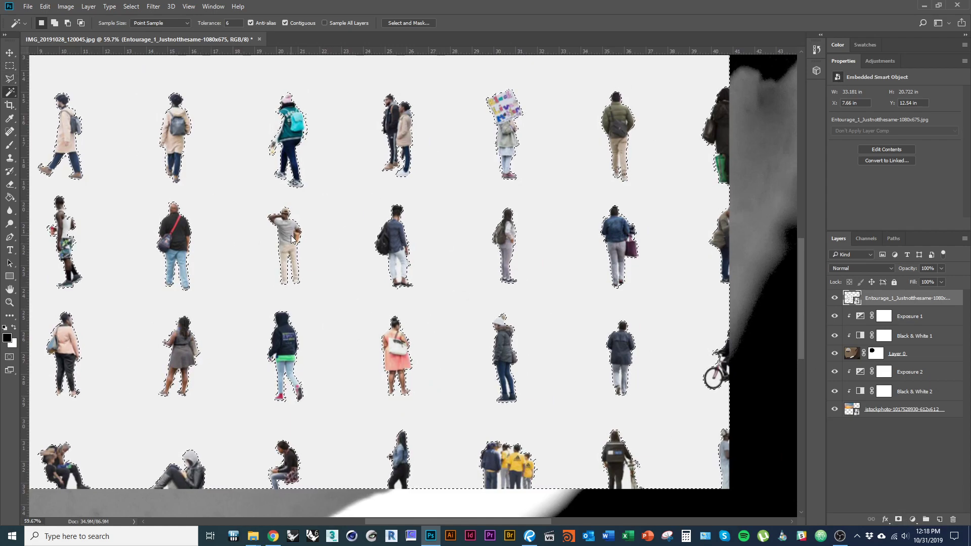
Invert the background selection to pick the figures and apply it as a layer mask on the people layer
right_click(282, 251)
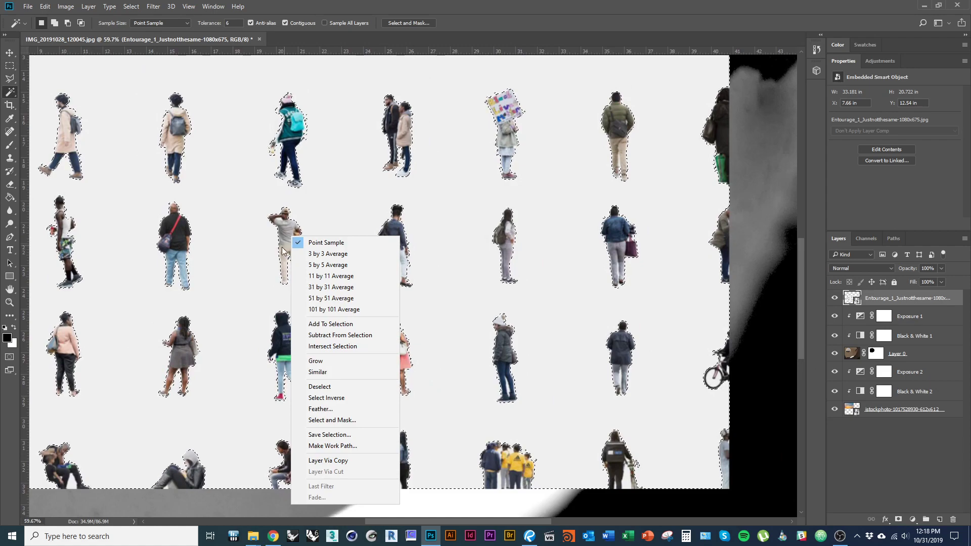
click(11, 71)
click(11, 68)
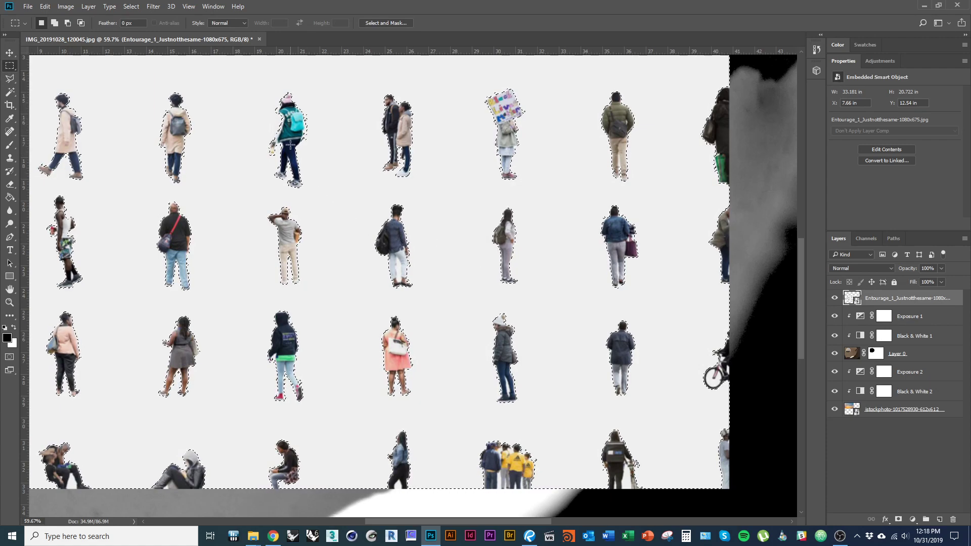
right_click(335, 198)
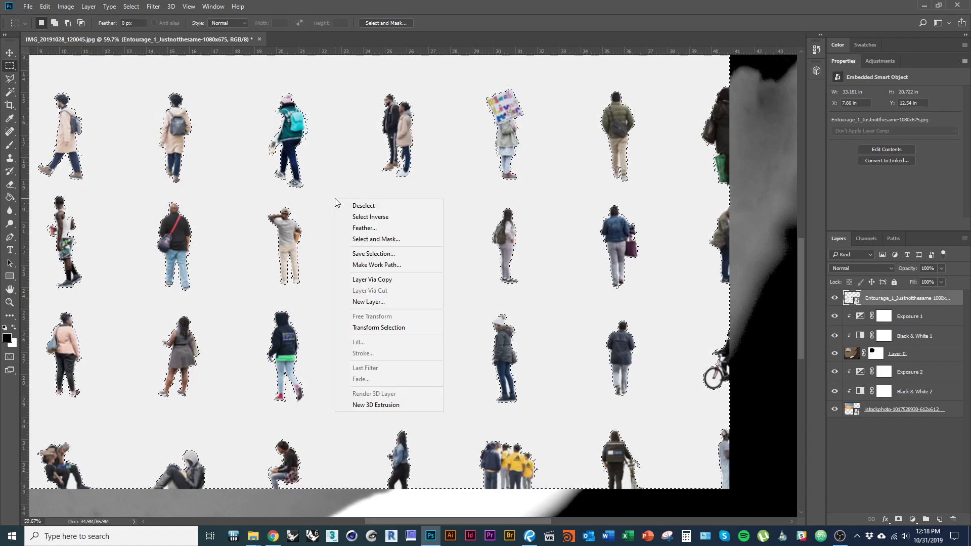
click(374, 216)
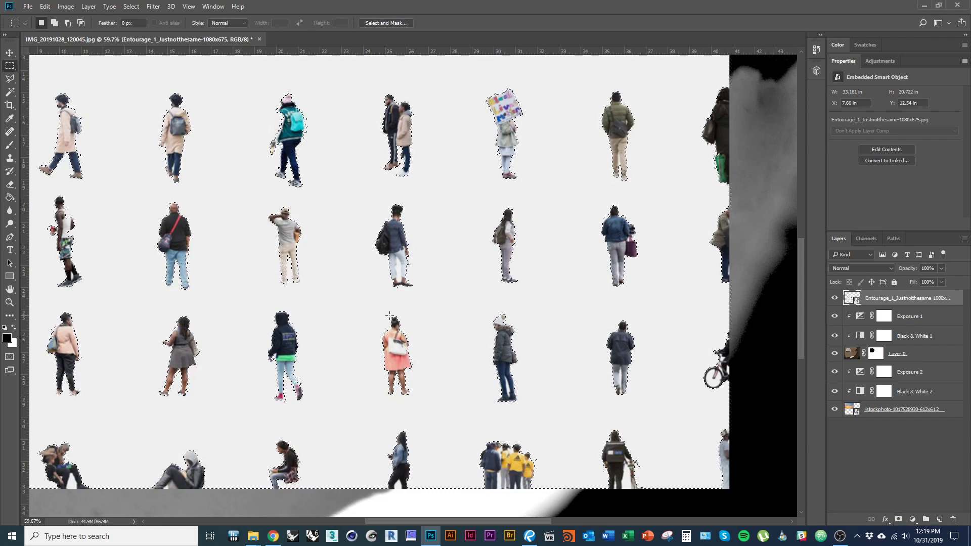
click(899, 520)
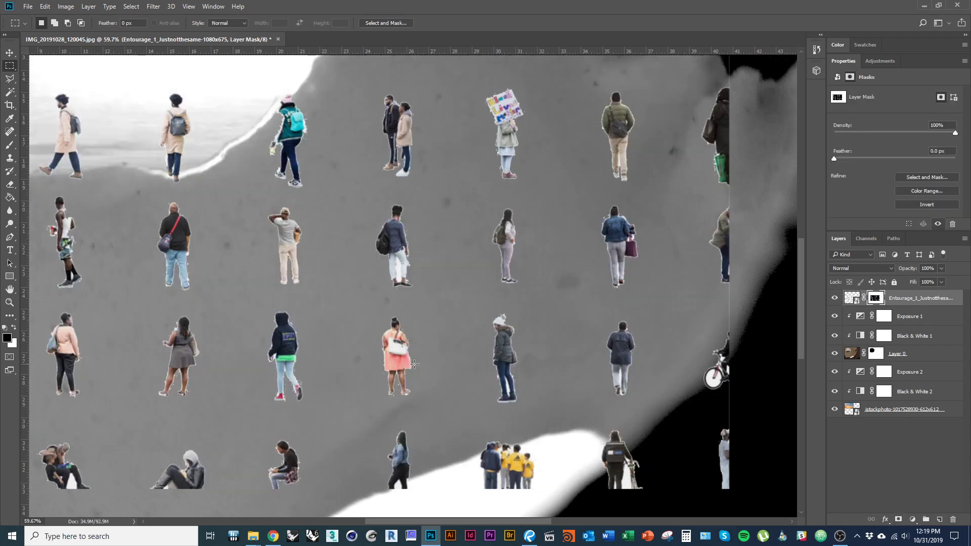
Examine the people layer's mask on its own and check the figures' cutout edges against the plaster background
scroll(414, 365, down, 3)
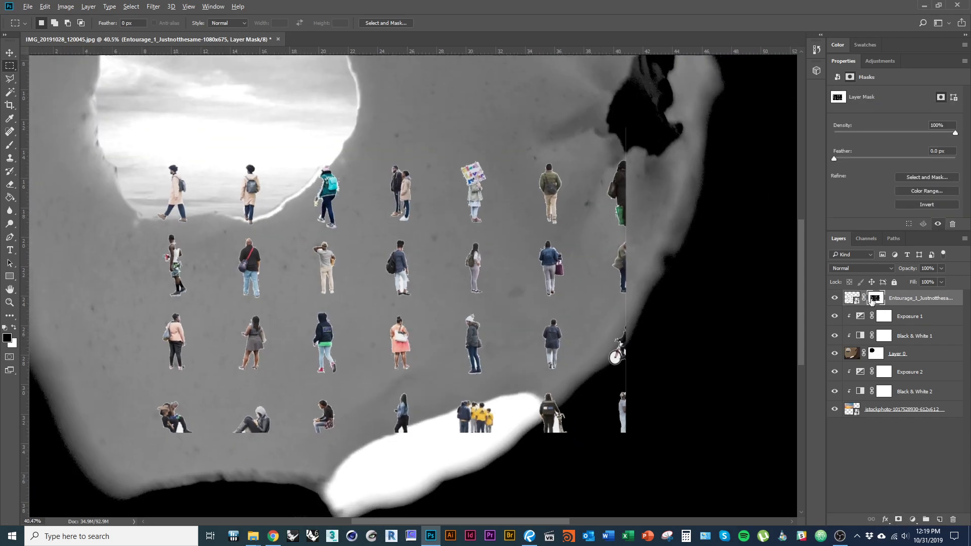
alt+click(872, 301)
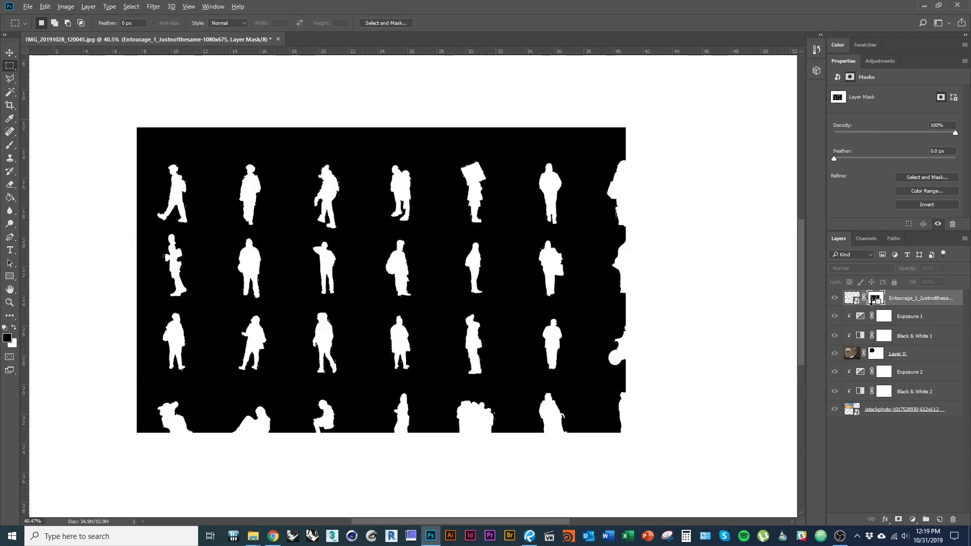
alt+click(877, 299)
scroll(488, 250, up, 3)
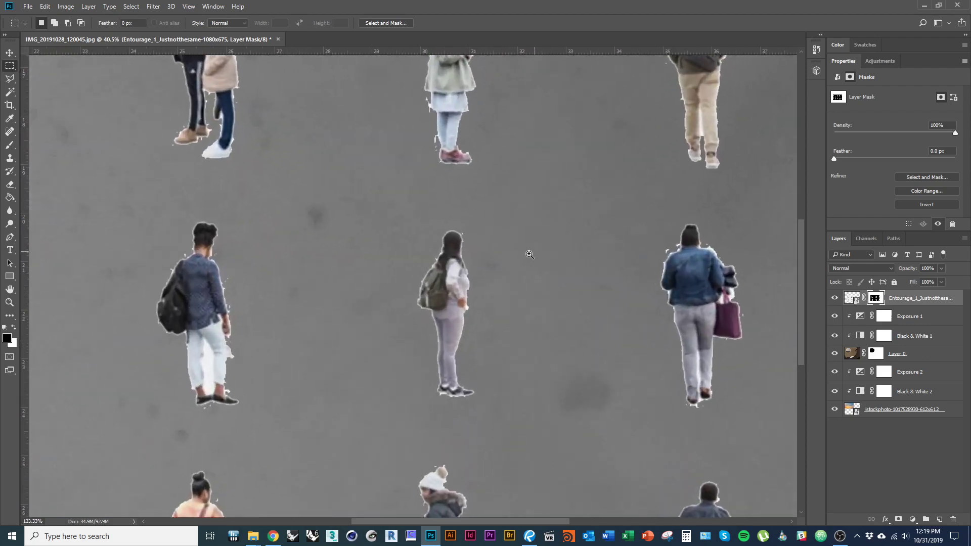
scroll(506, 253, down, 1)
scroll(327, 247, up, 8)
scroll(327, 247, down, 6)
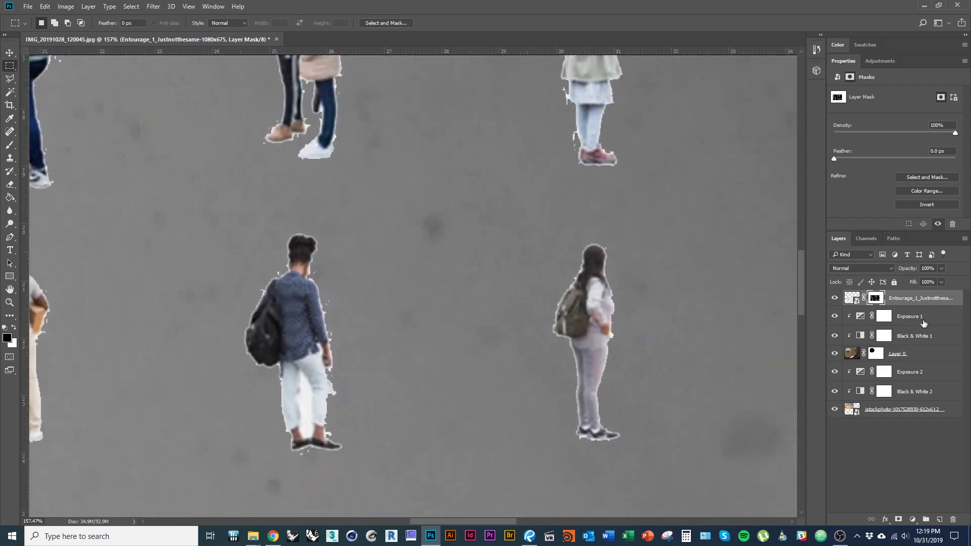
scroll(374, 248, down, 7)
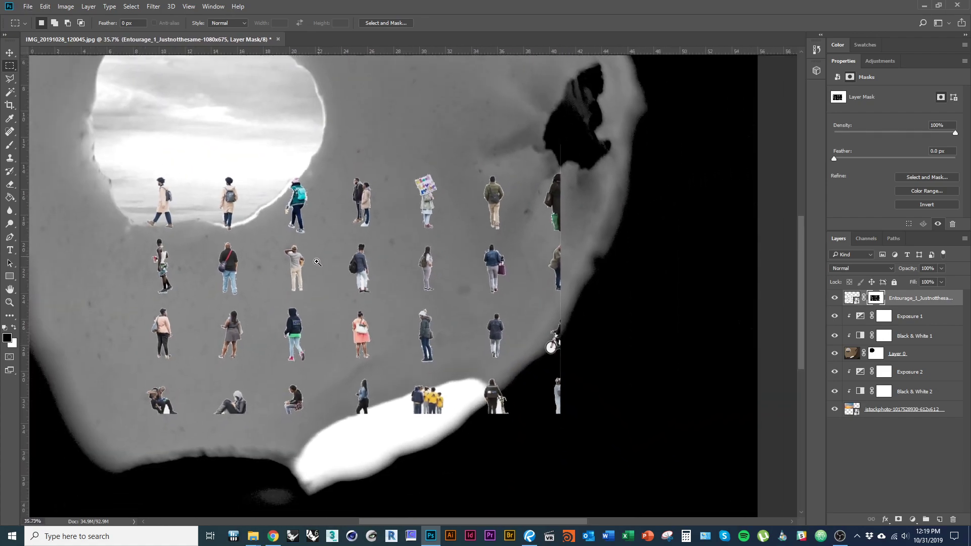
scroll(302, 311, up, 2)
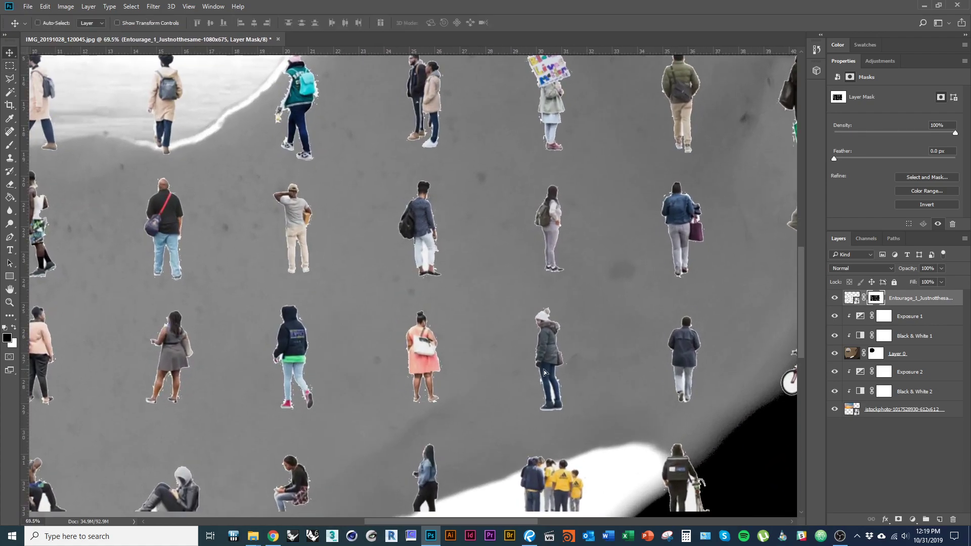
Try to enlarge the people layer to about 143% and position its seated figures over the bright lower opening
drag(544, 372, 527, 426)
key(ctrl+0)
key(ctrl+t)
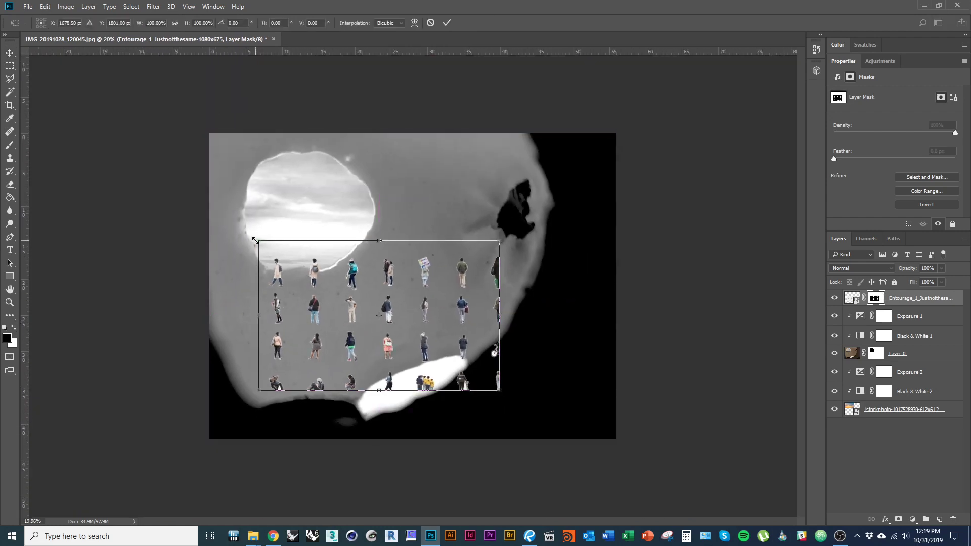
drag(254, 239, 207, 208)
drag(396, 363, 281, 185)
ctrl+click(452, 336)
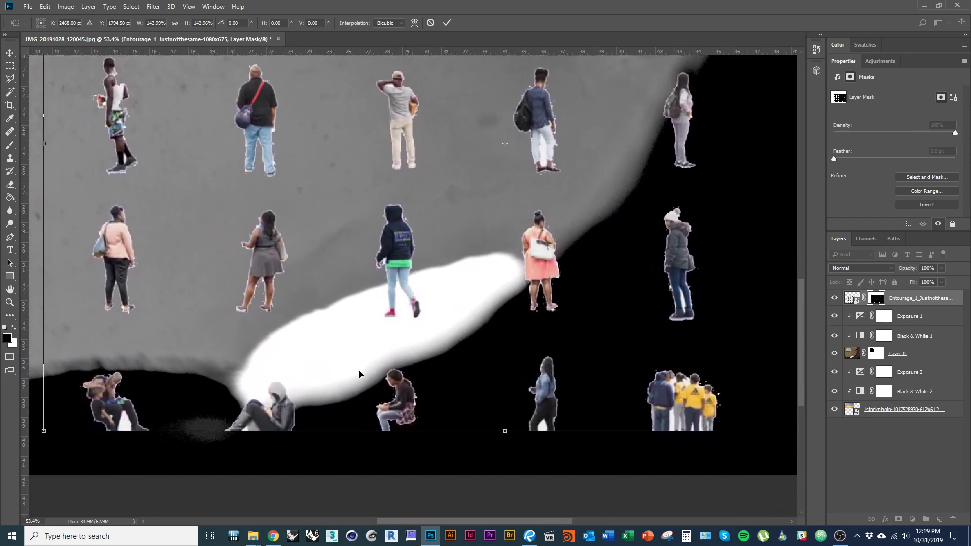
drag(297, 421, 371, 324)
scroll(355, 334, up, 3)
scroll(354, 334, right, 3)
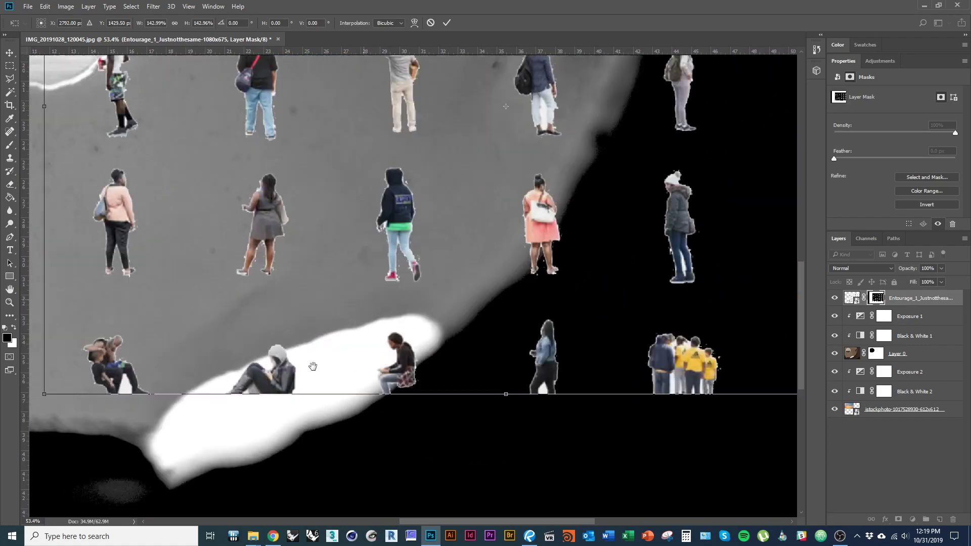
scroll(335, 347, down, 2)
scroll(354, 354, up, 4)
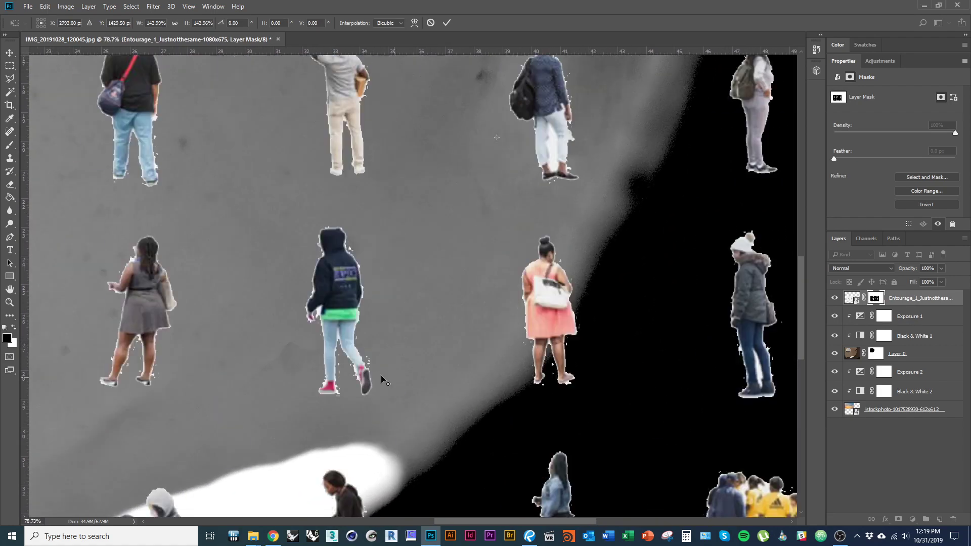
Switch to the Just Not the Same site in the browser and download JNTS_GirlSeatPhone_2_rose.png, the seated woman with a phone
key(alt+Tab)
key(alt+Tab)
key(ctrl+Tab)
key(ctrl+Tab)
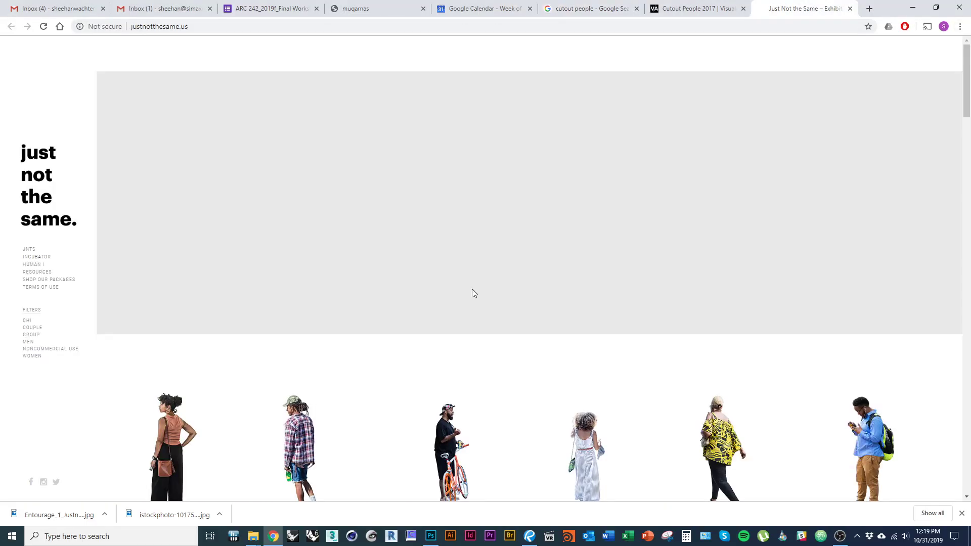
scroll(472, 289, down, 6)
scroll(375, 297, down, 8)
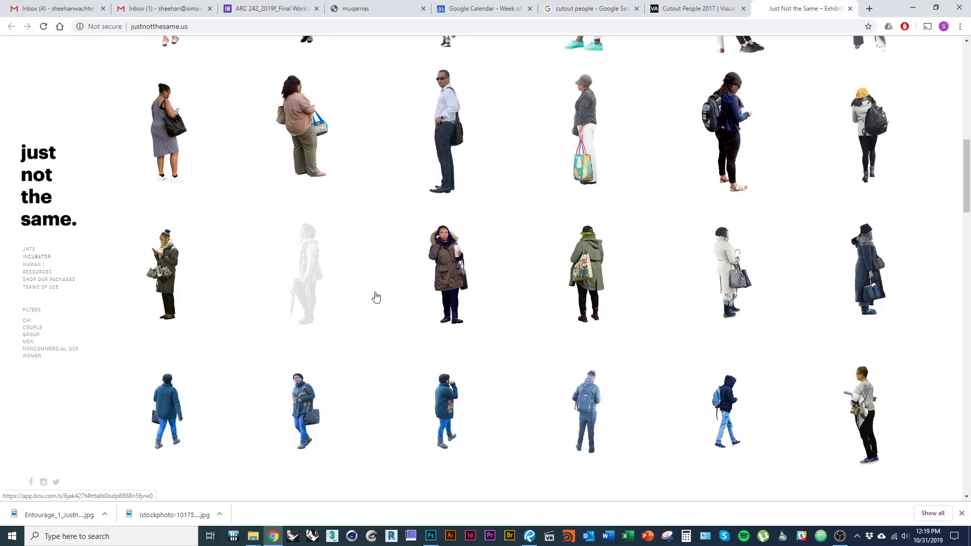
scroll(376, 297, down, 10)
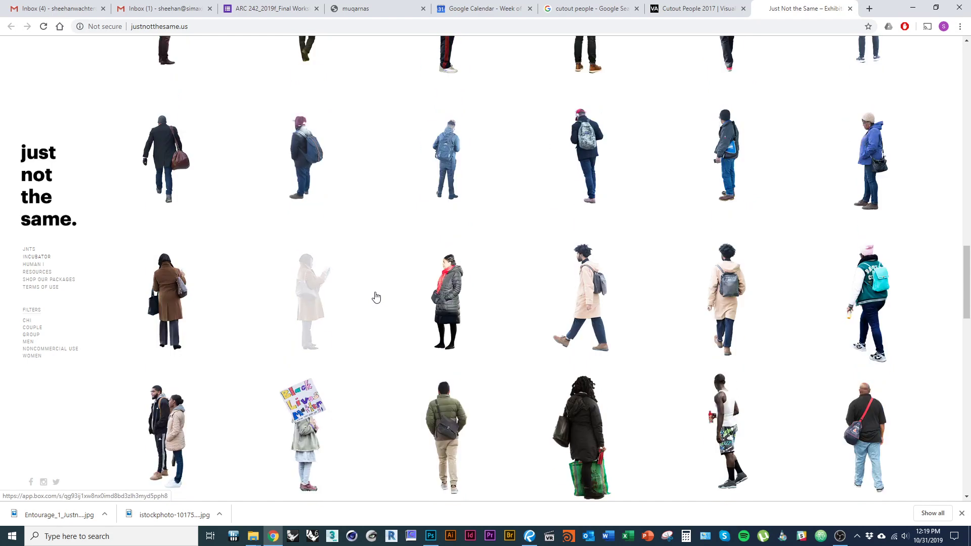
scroll(376, 297, down, 7)
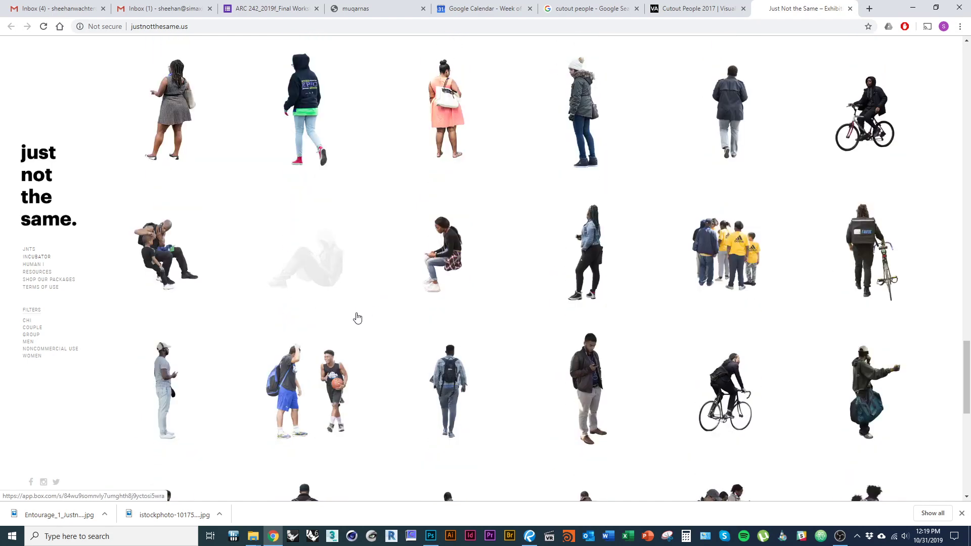
click(323, 278)
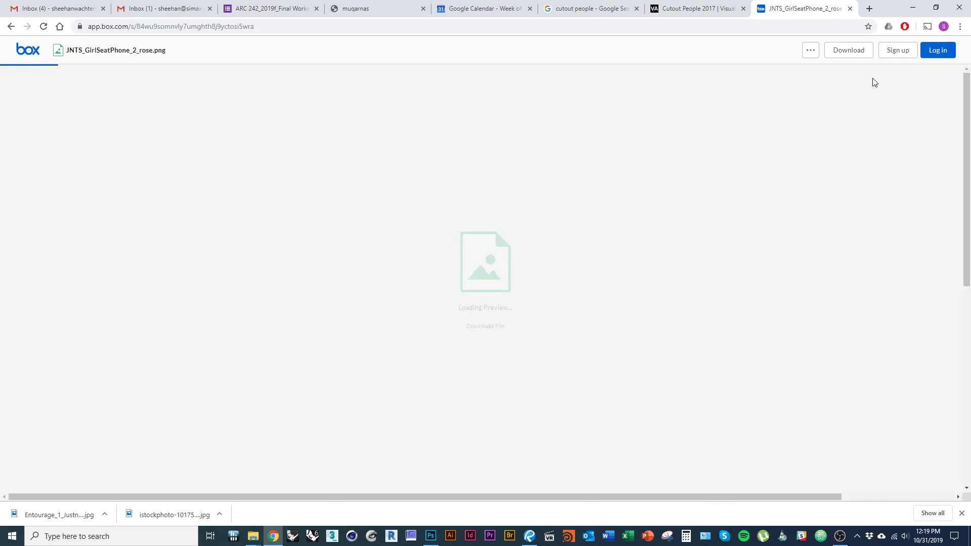
click(850, 51)
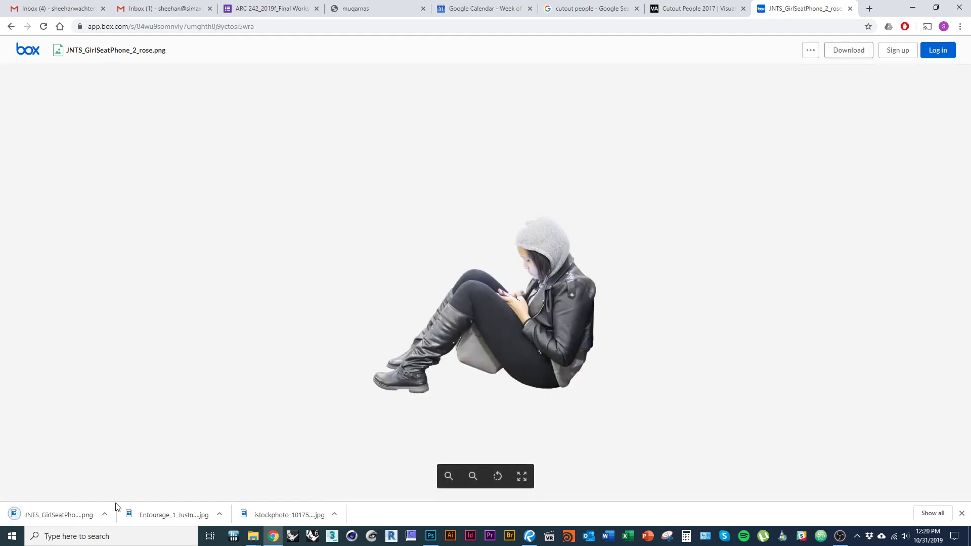
Put the downloaded JNTS_GirlSeatPhone_2_rose.png into the Photos (2) project folder
click(105, 514)
click(129, 477)
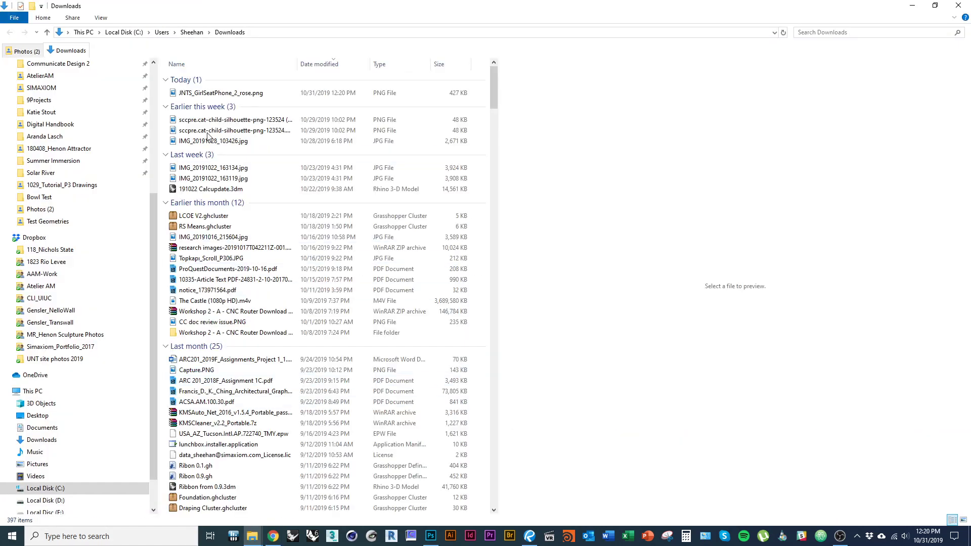
click(33, 52)
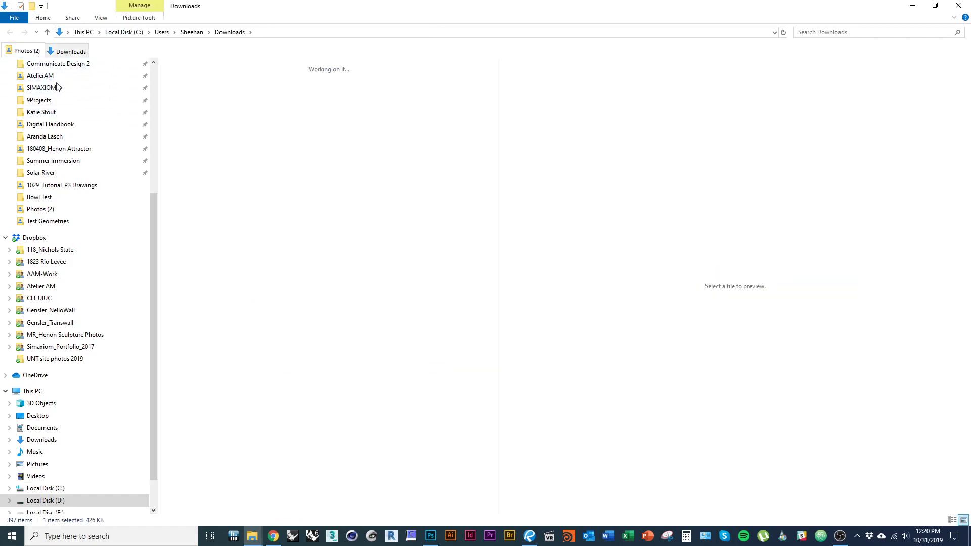
click(288, 387)
key(ctrl+v)
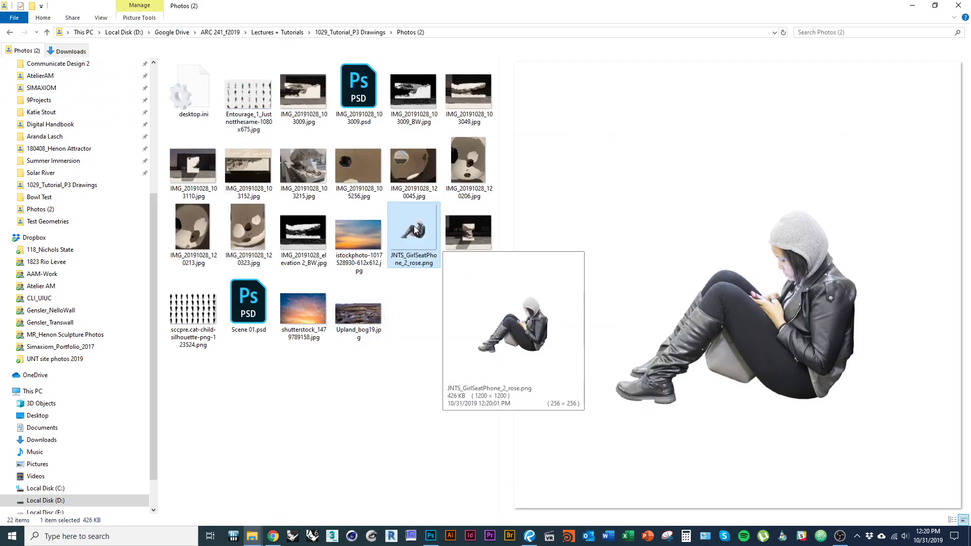
Return to Photoshop, end the pending transform and delete the Entourage_1 people layer
drag(431, 460, 602, 405)
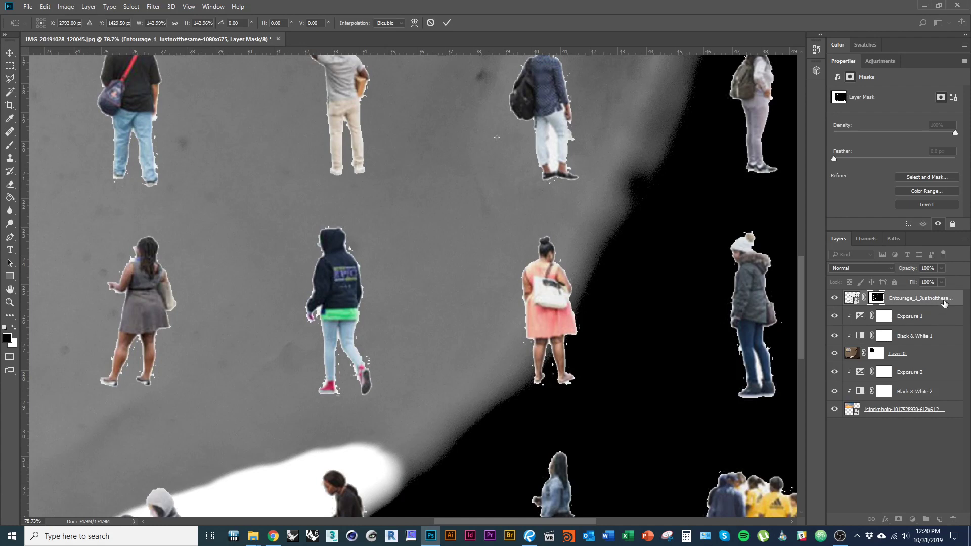
key(ctrl+0)
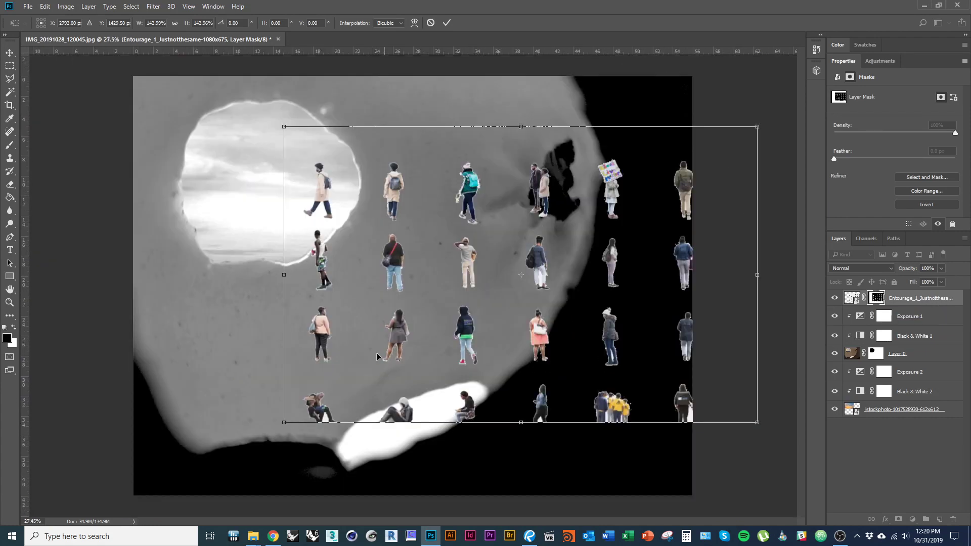
key(Return)
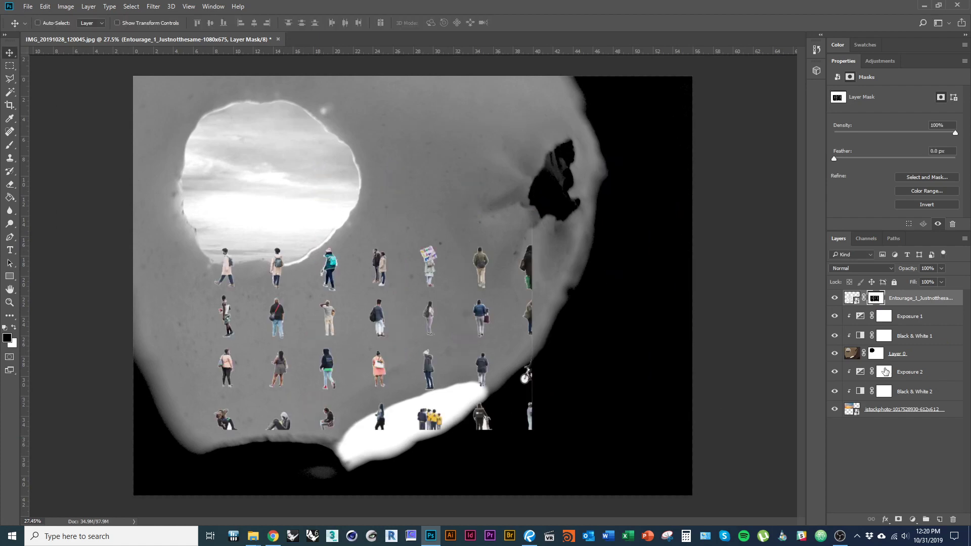
key(Delete)
Place JNTS_GirlSeatPhone_2_rose.png from the Photos (2) folder into the plaster scene as a new layer above Exposure 1
key(alt+Tab)
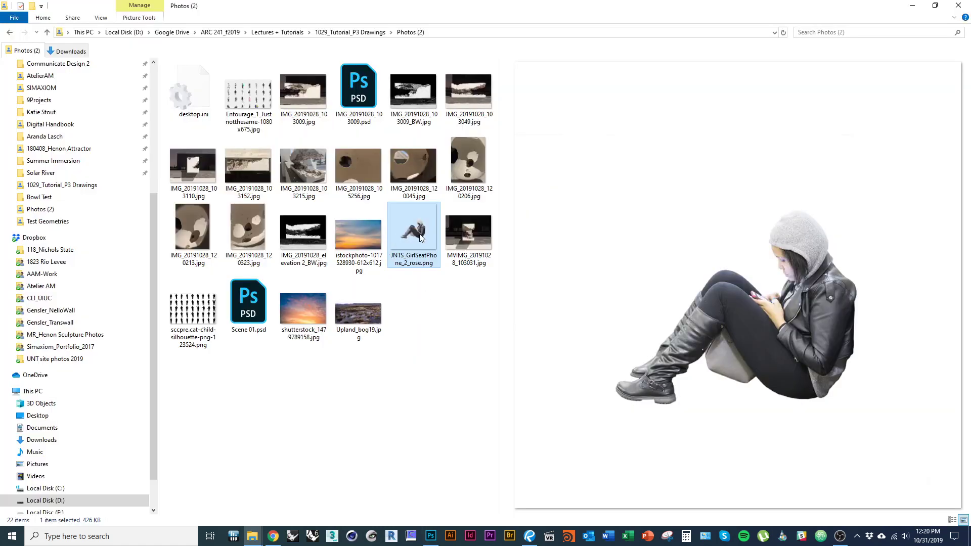
drag(420, 238, 499, 406)
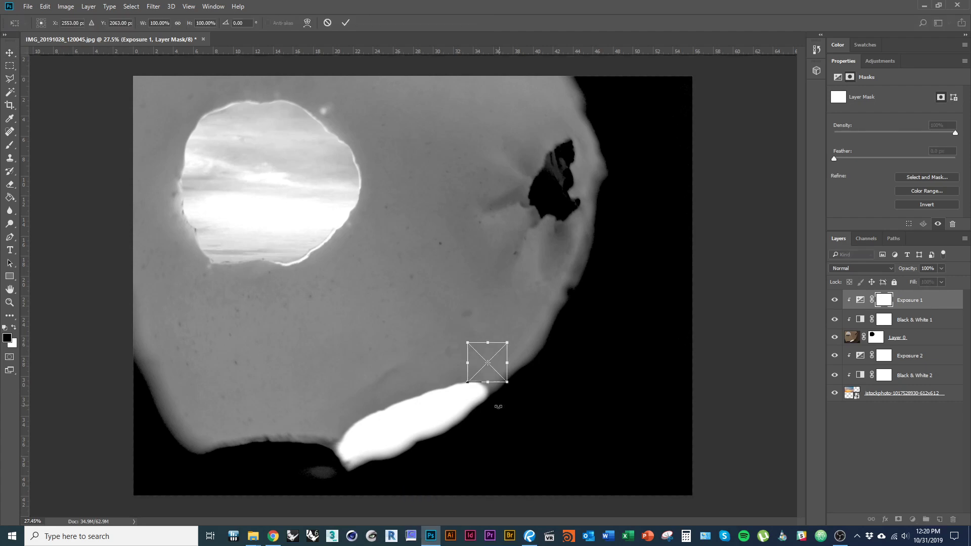
scroll(496, 332, up, 10)
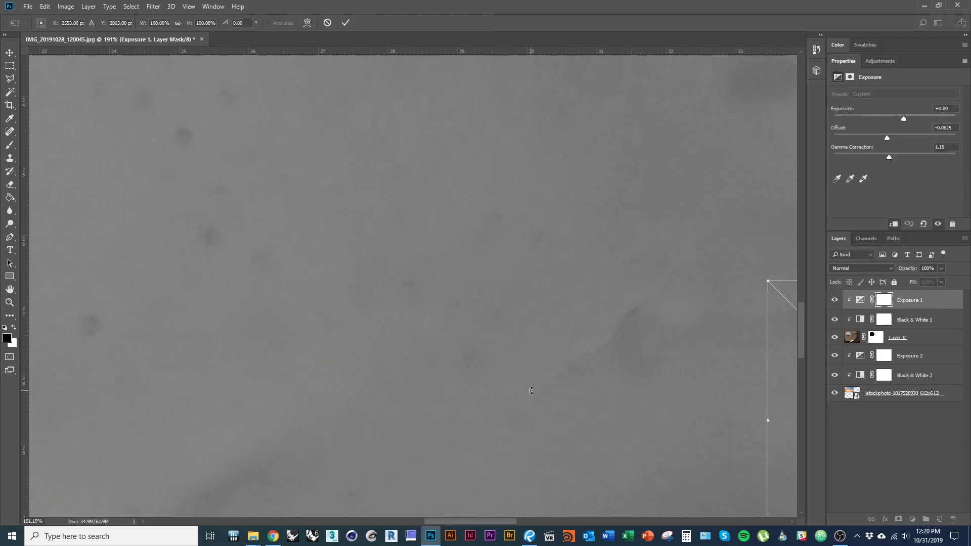
key(Return)
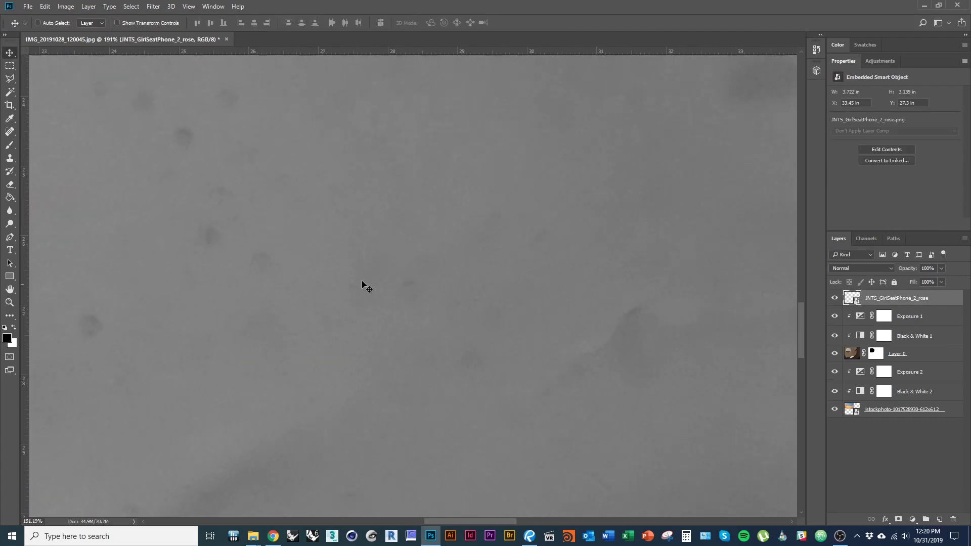
Move the seated woman onto the upper edge of the bright lower opening
scroll(362, 284, down, 5)
scroll(650, 364, up, 2)
drag(551, 411, 466, 468)
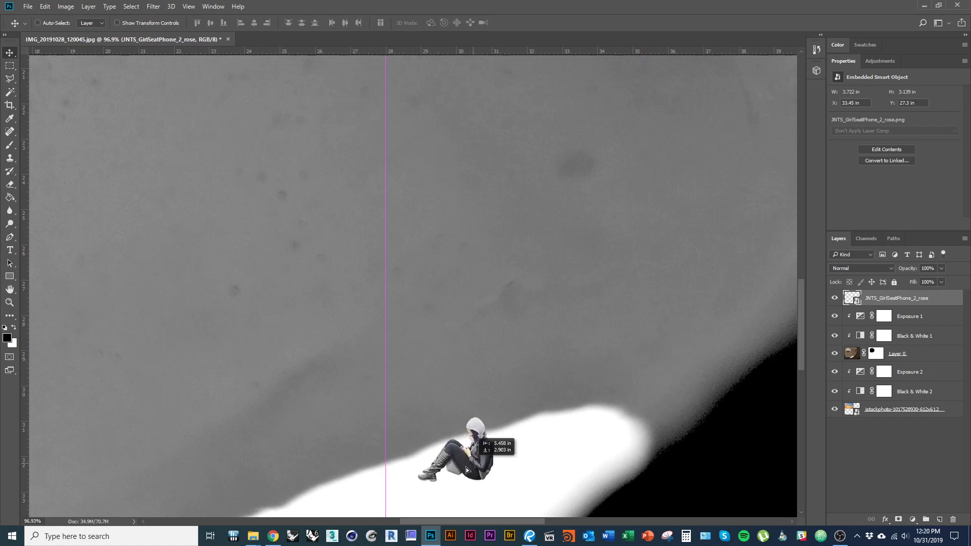
scroll(466, 467, up, 6)
drag(499, 329, 412, 337)
key(ctrl)
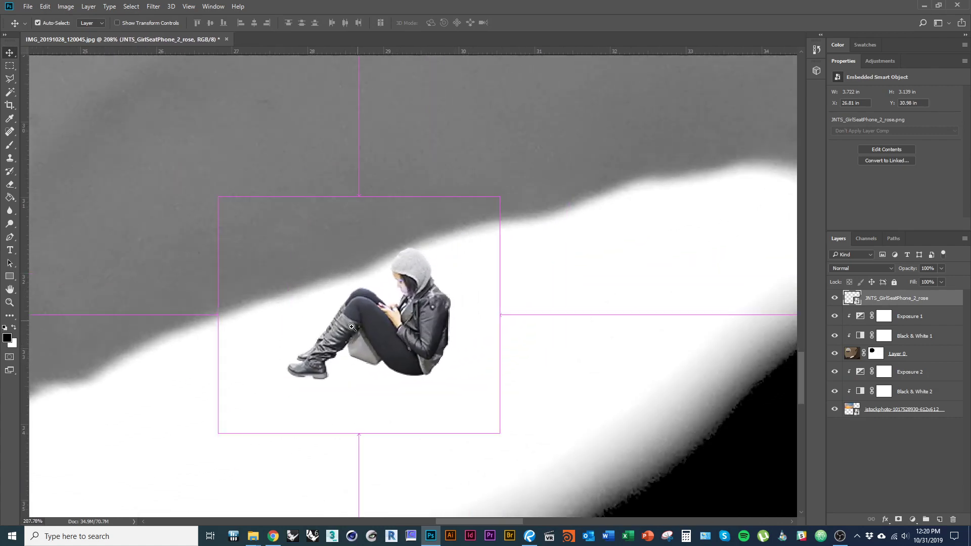
drag(310, 348, 338, 359)
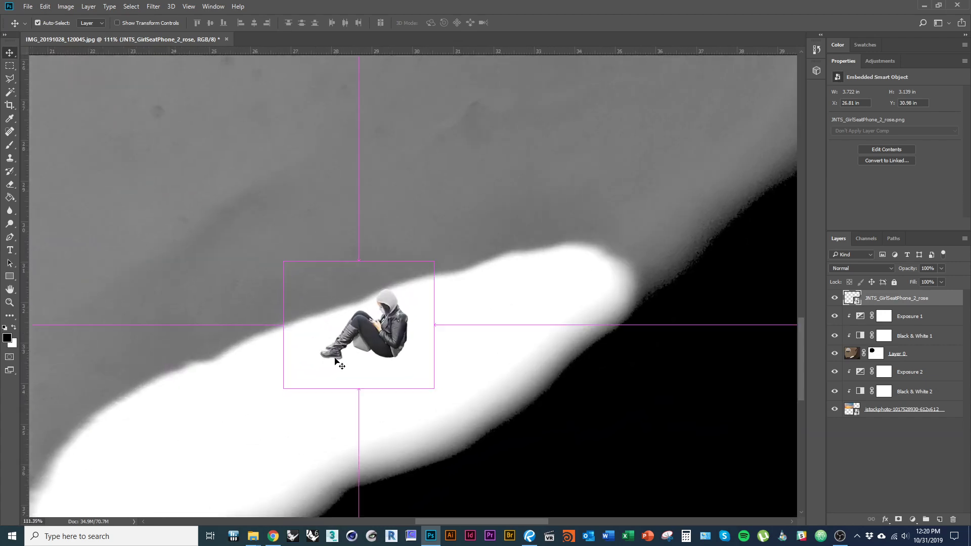
Scale the seated woman up to about 126% and adjust her position on the bright opening
key(ctrl+t)
drag(447, 234, 488, 191)
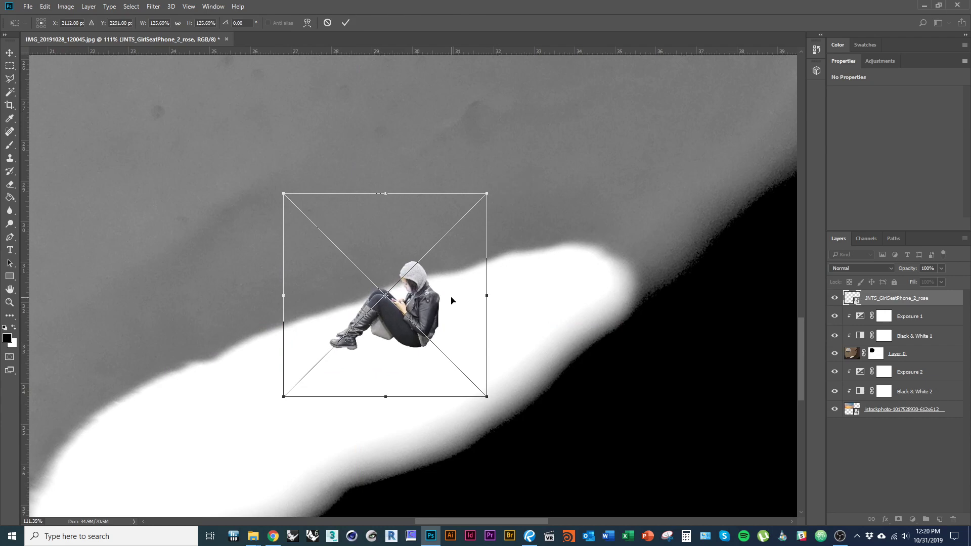
key(Return)
drag(421, 323, 455, 324)
drag(365, 276, 401, 291)
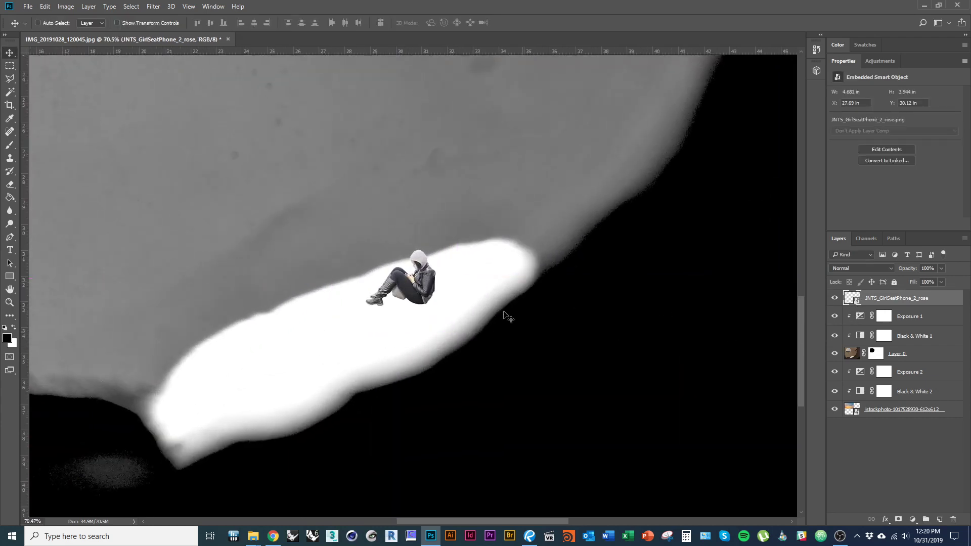
drag(507, 317, 334, 358)
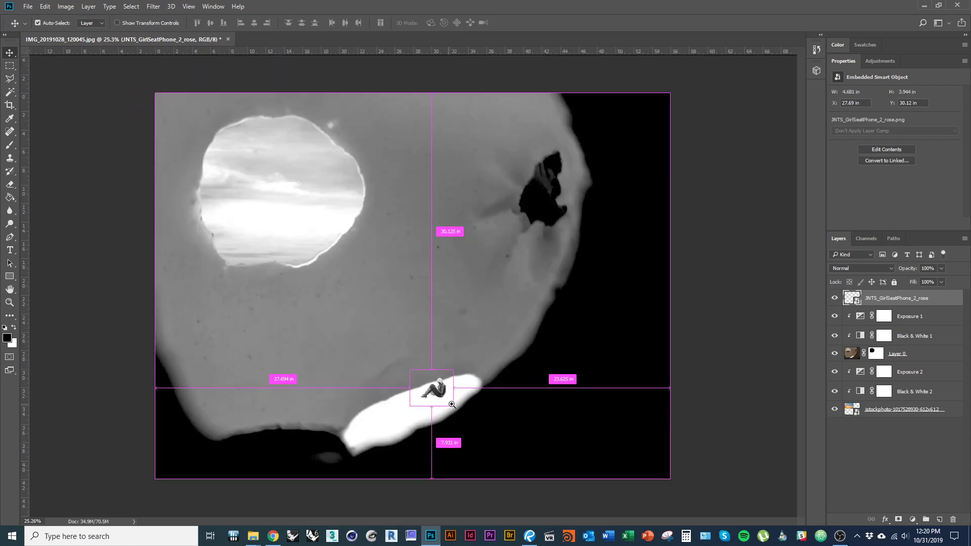
Enlarge the seated woman further so the layer content is about 7.5 in wide, and reposition her on the bright opening
drag(452, 405, 486, 404)
key(ctrl+t)
drag(458, 315, 519, 294)
key(Return)
drag(429, 391, 463, 365)
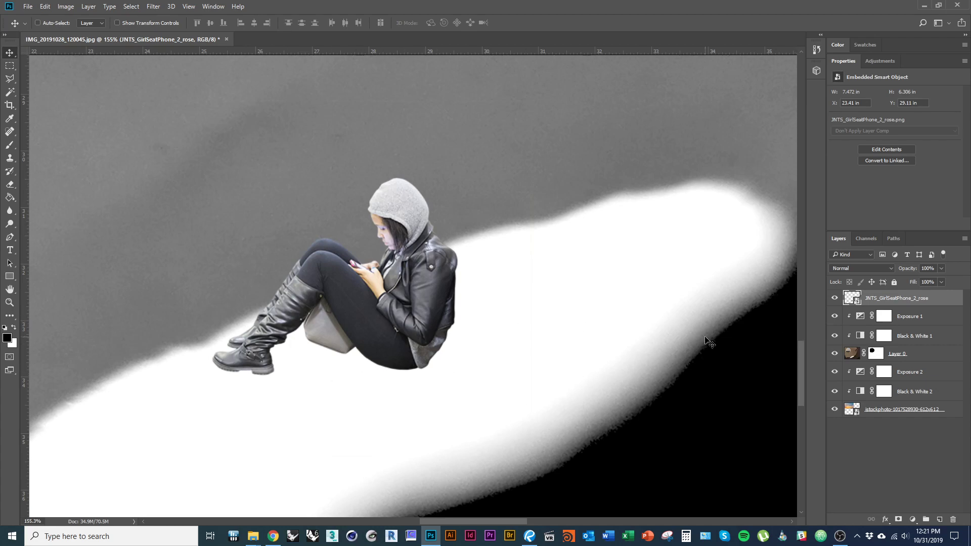
Load the seated woman's outline as a selection and fill it with black on a new layer above her
key(ctrl)
ctrl+click(853, 299)
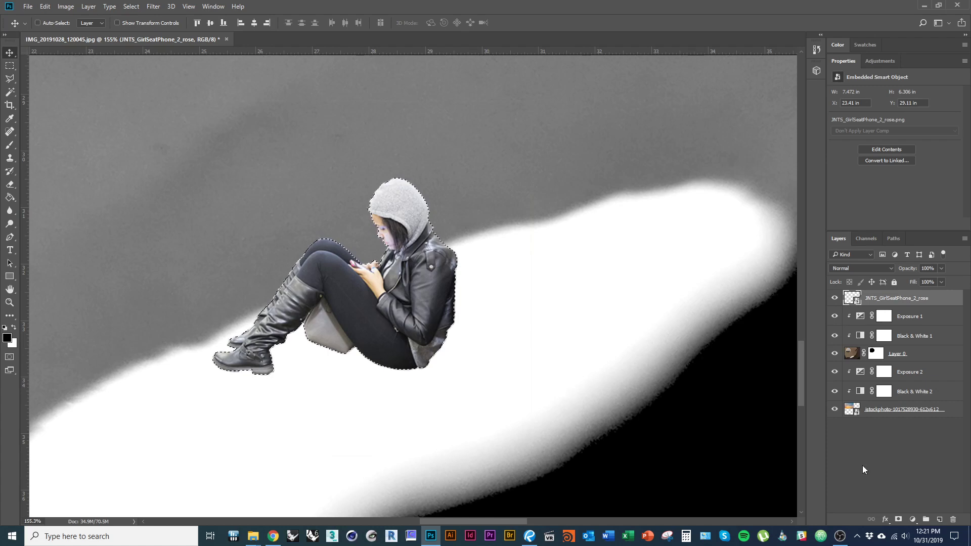
click(940, 519)
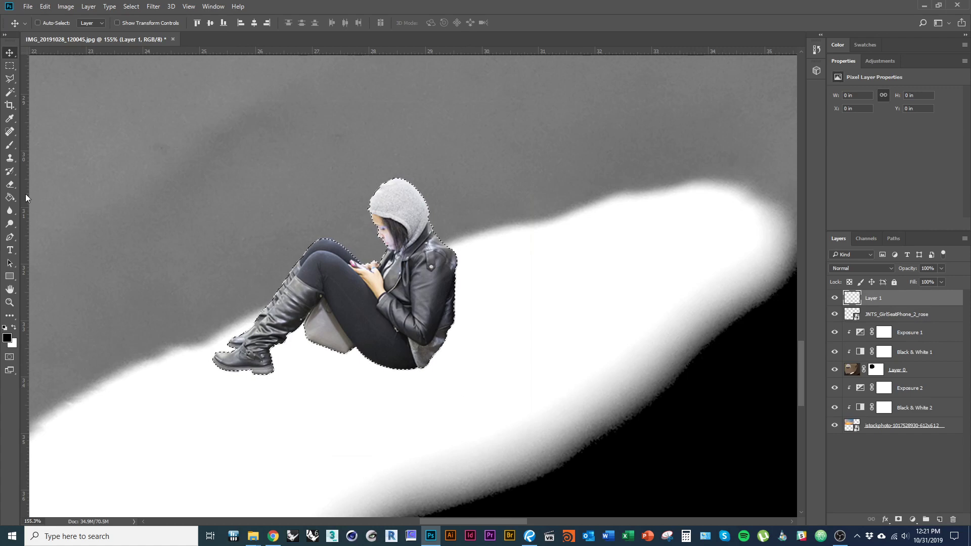
click(10, 197)
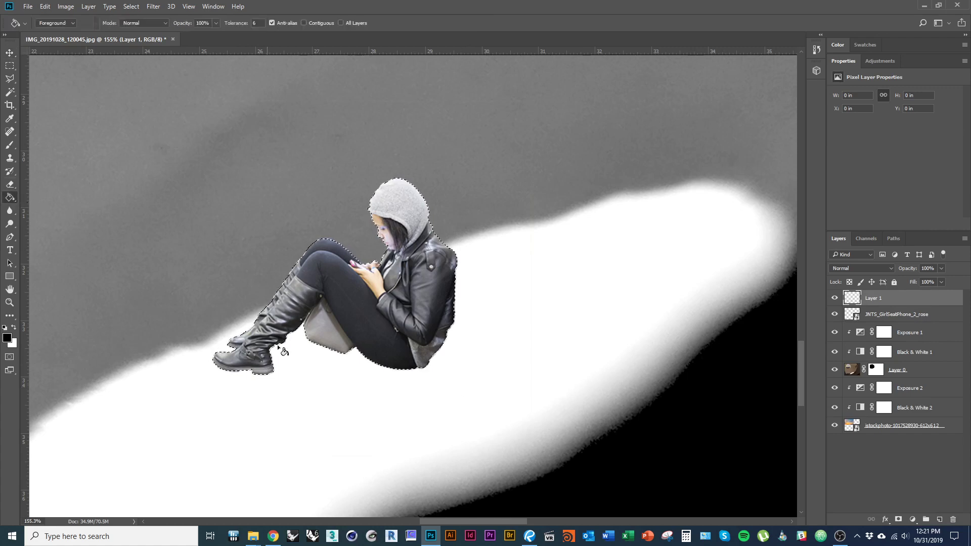
click(332, 333)
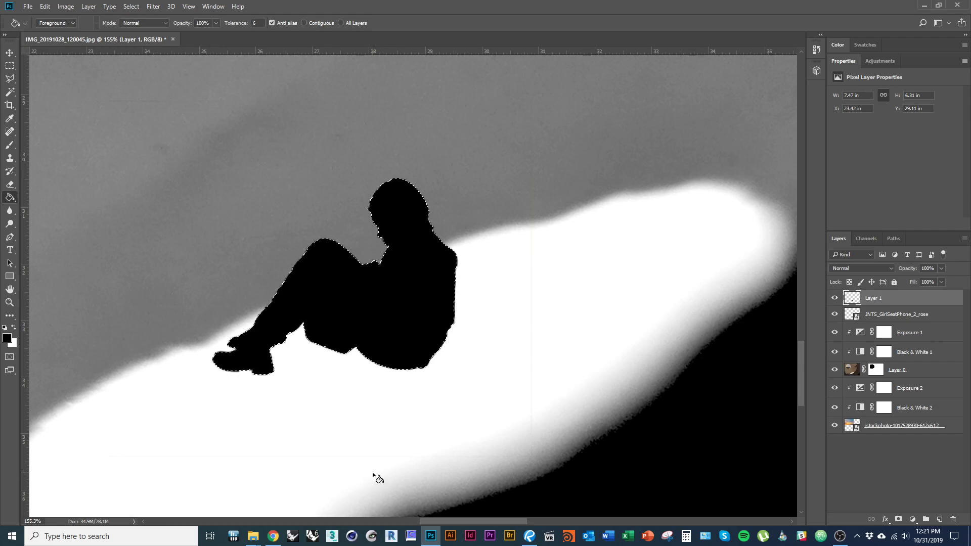
Clear the selection around the black silhouette, using the Rectangular Marquee tool
key(v)
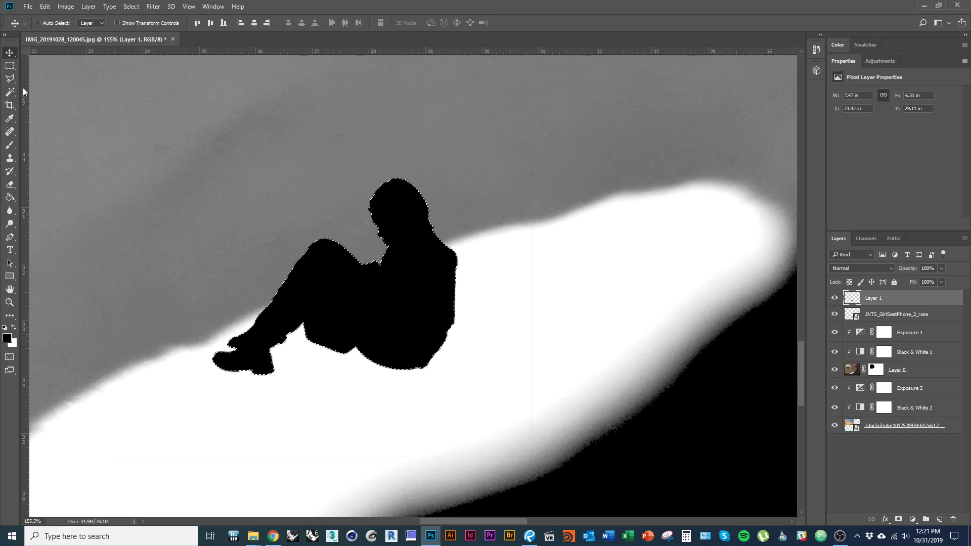
key(ctrl+d)
click(11, 66)
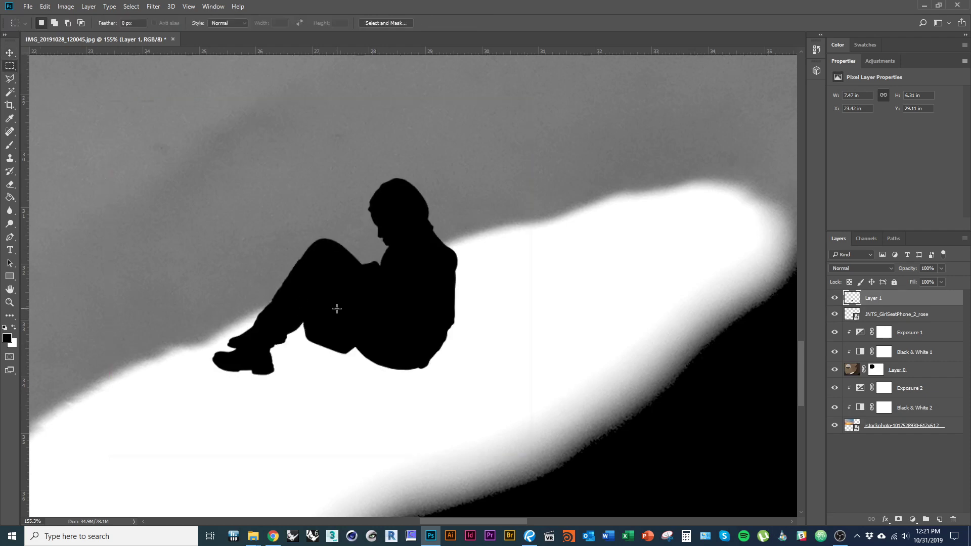
key(ctrl+shift+d)
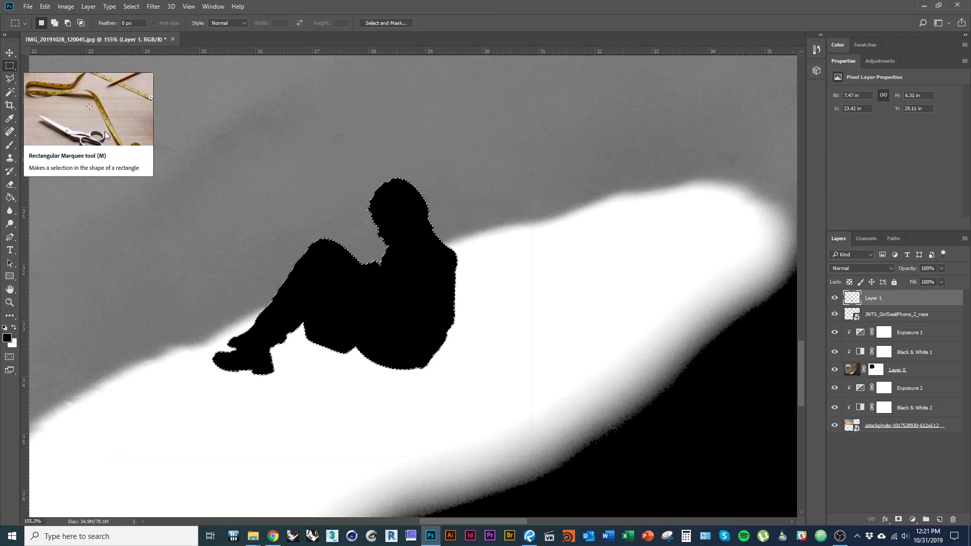
click(359, 302)
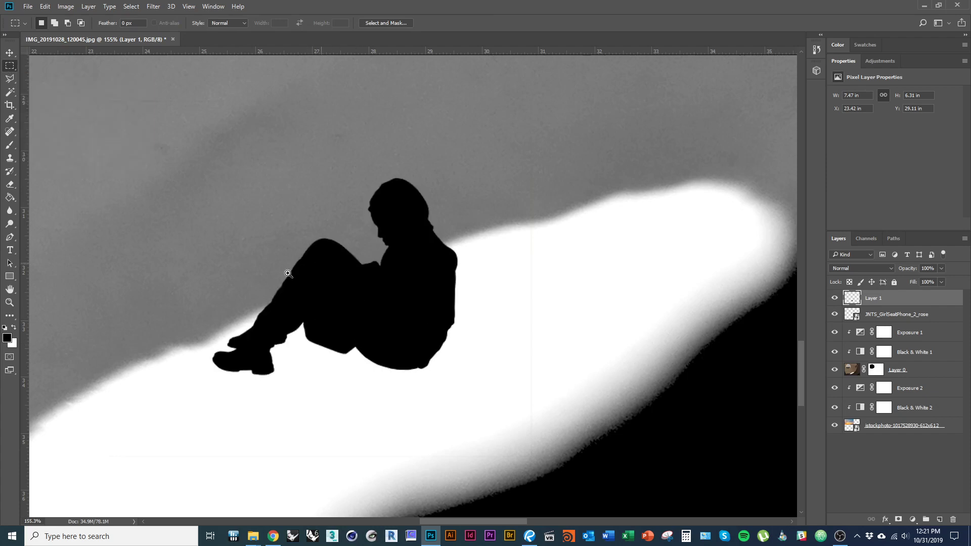
Move the black silhouette layer beneath the seated woman's layer in the layer stack
mouse_move(287, 273)
mouse_down()
mouse_move(256, 278)
mouse_move(287, 277)
mouse_up()
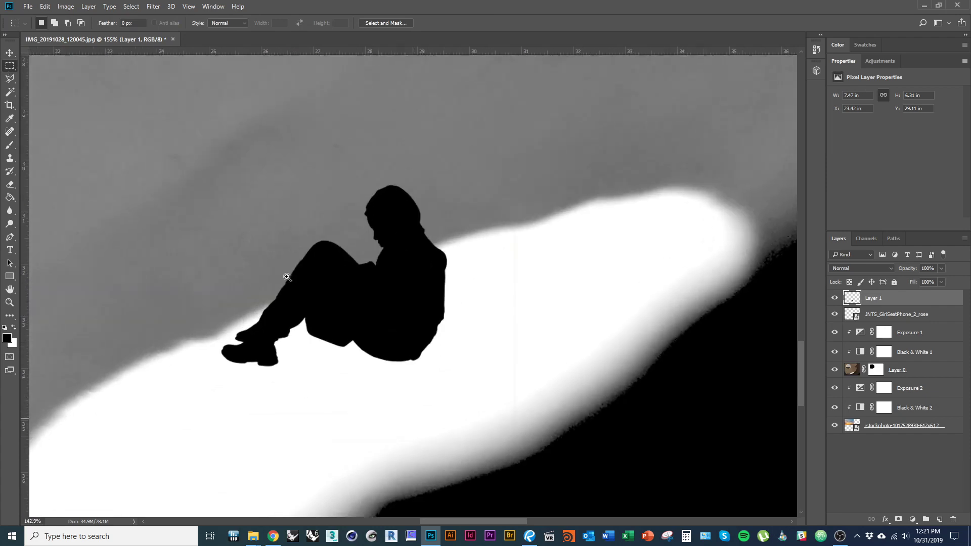
click(836, 299)
click(836, 299)
key(v)
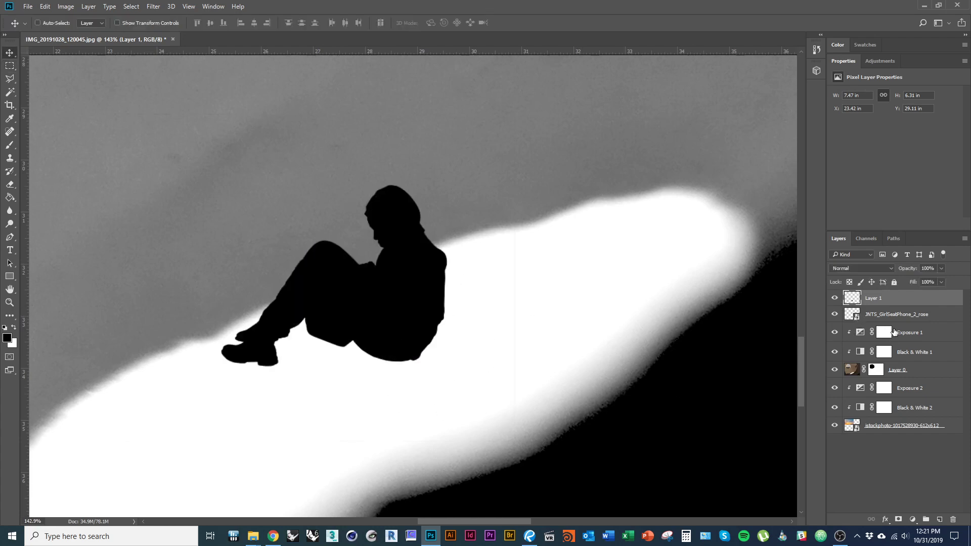
drag(894, 331, 906, 321)
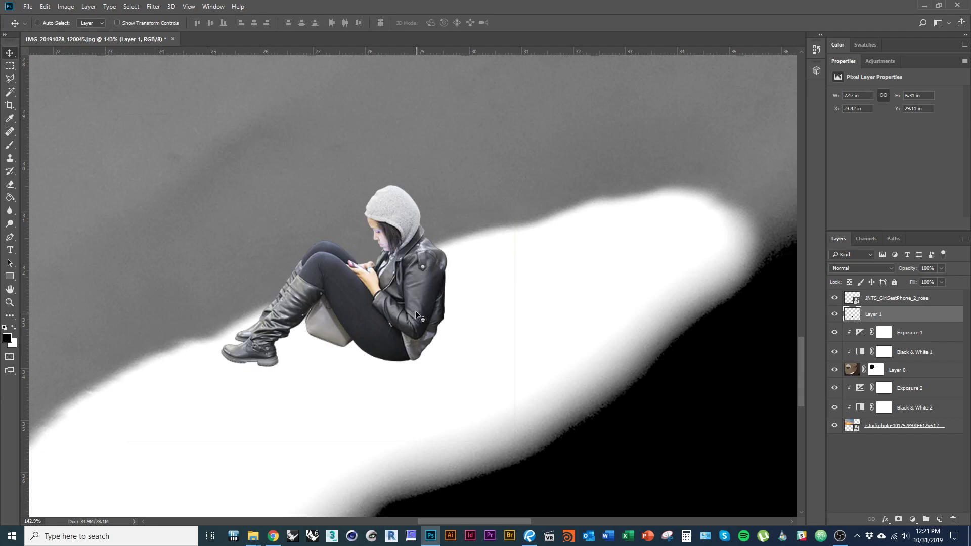
Distort the black silhouette into a flattened shadow cast across the bright opening and place it under the seated woman
scroll(399, 271, down, 4)
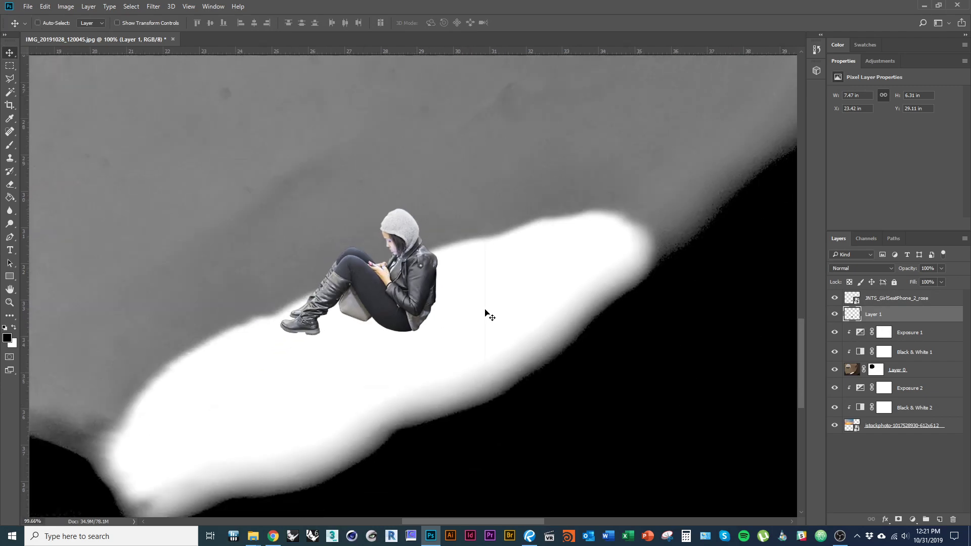
key(ctrl)
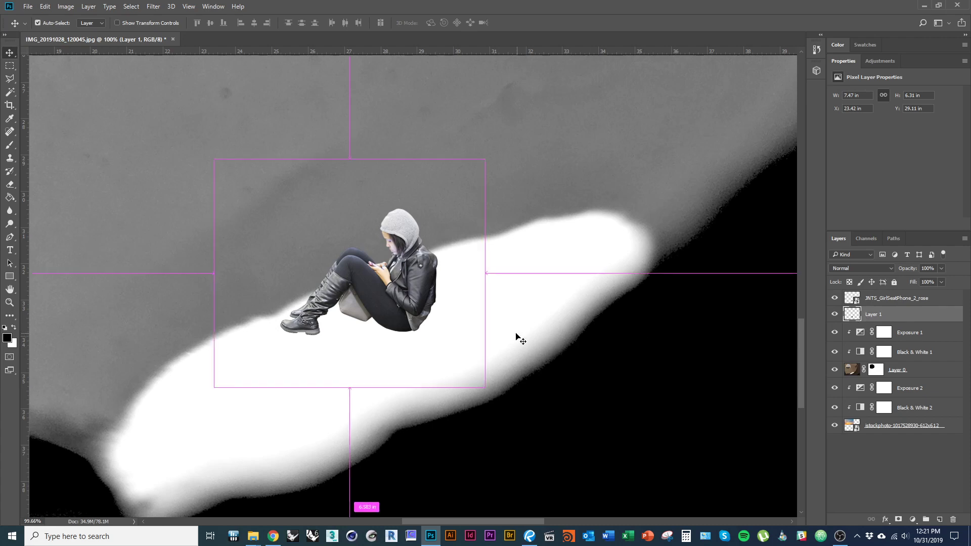
key(ctrl+t)
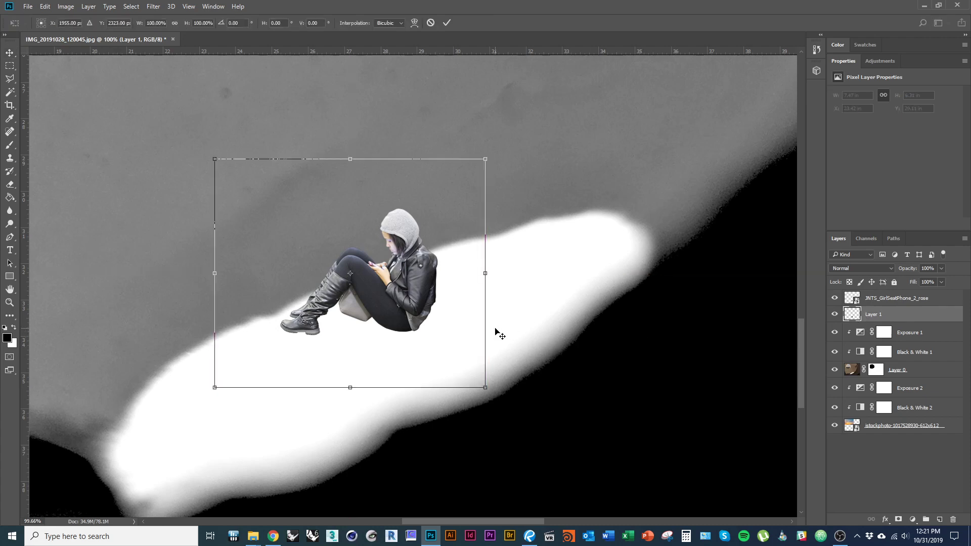
right_click(400, 288)
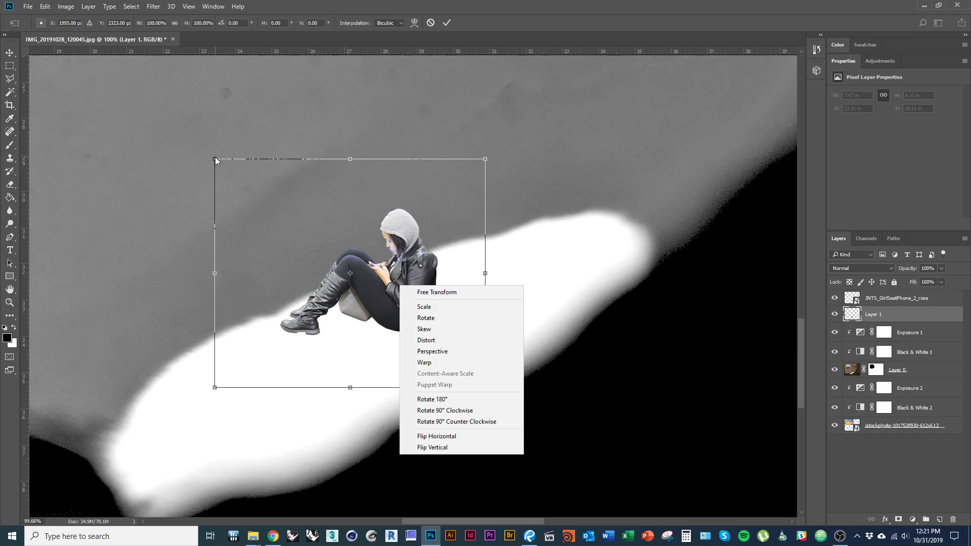
right_click(367, 293)
right_click(367, 293)
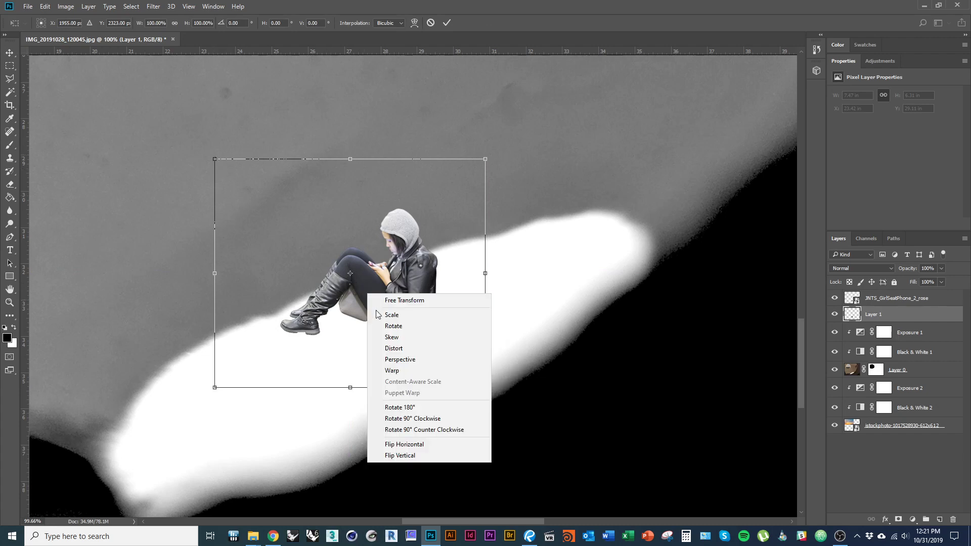
click(404, 348)
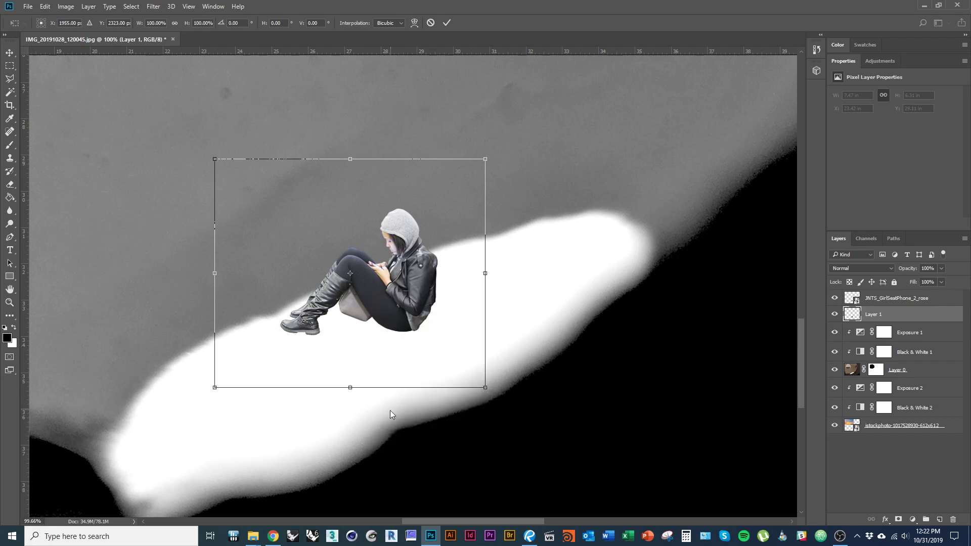
drag(216, 160, 355, 466)
drag(485, 162, 571, 476)
drag(449, 439, 428, 346)
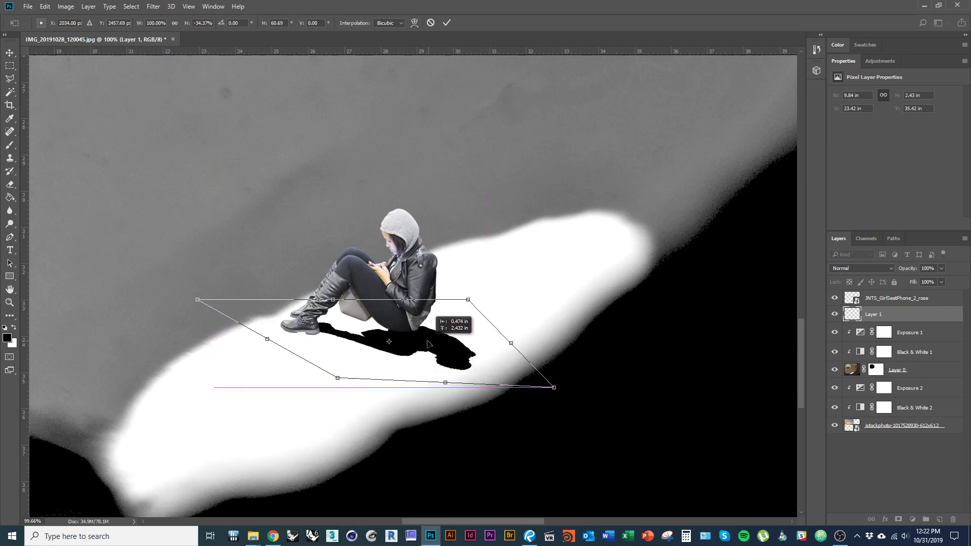
Refine the shadow's distortion to about 12.8 in wide and 2.5 in high, aligned with the woman's boots and seat, and apply it
drag(552, 388, 579, 365)
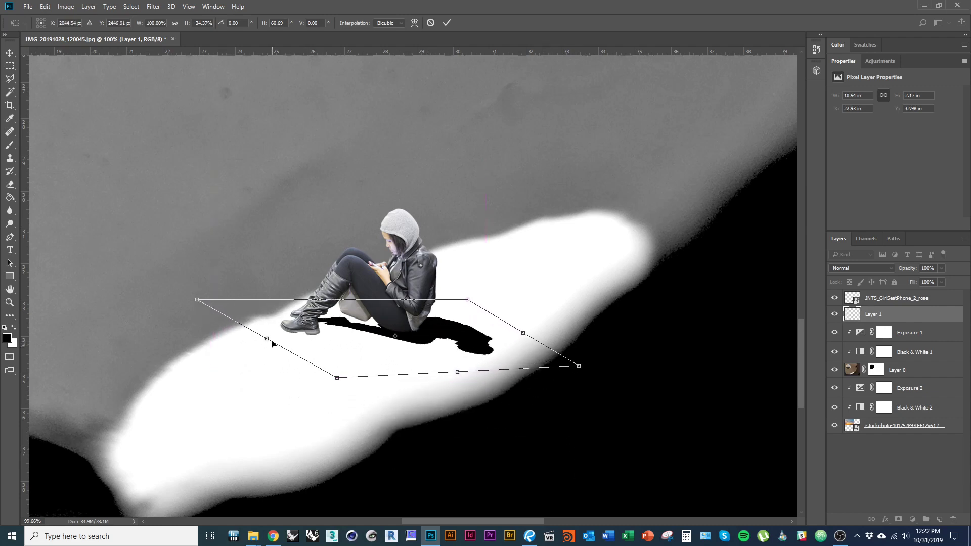
drag(272, 344, 269, 363)
drag(445, 349, 420, 342)
drag(434, 379, 432, 336)
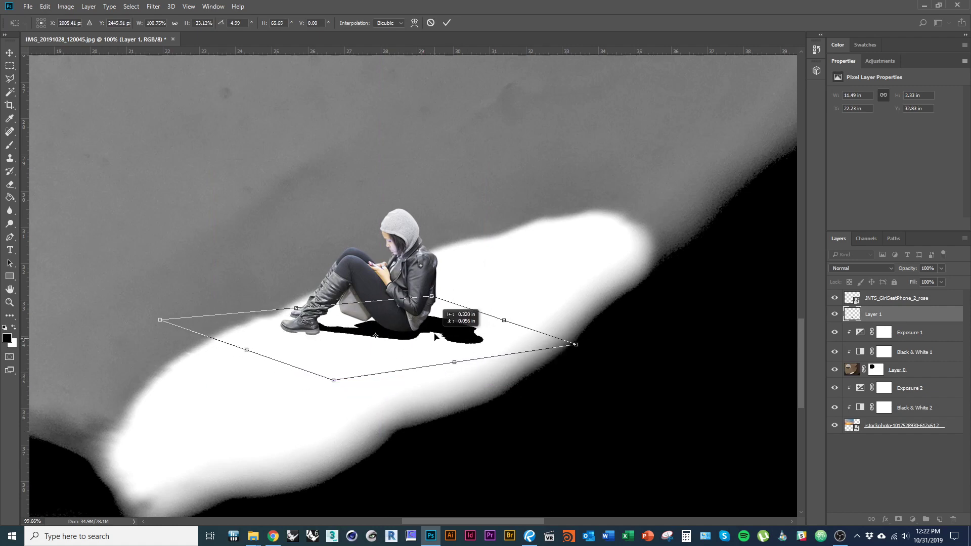
mouse_move(506, 325)
mouse_down()
mouse_move(538, 317)
mouse_move(524, 321)
mouse_up()
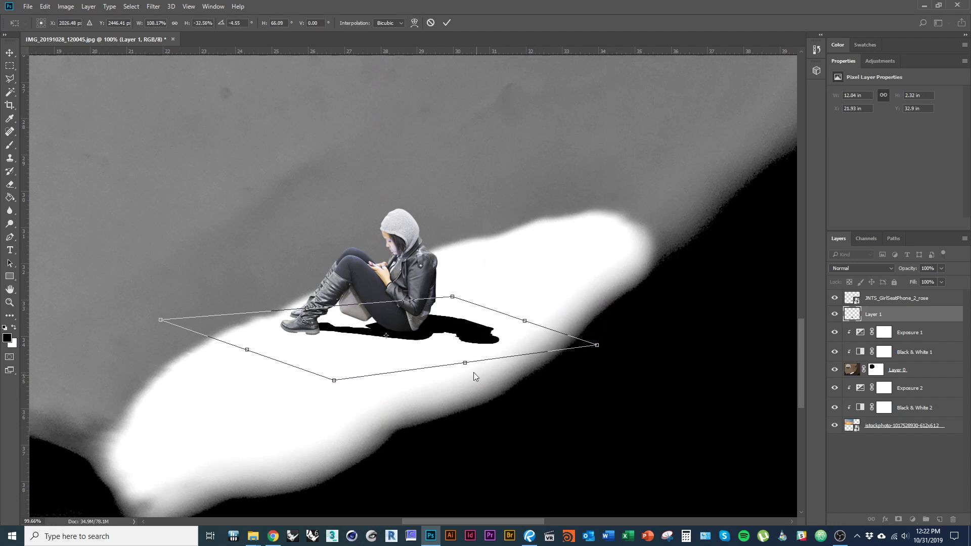
drag(466, 365, 456, 381)
drag(456, 342, 459, 335)
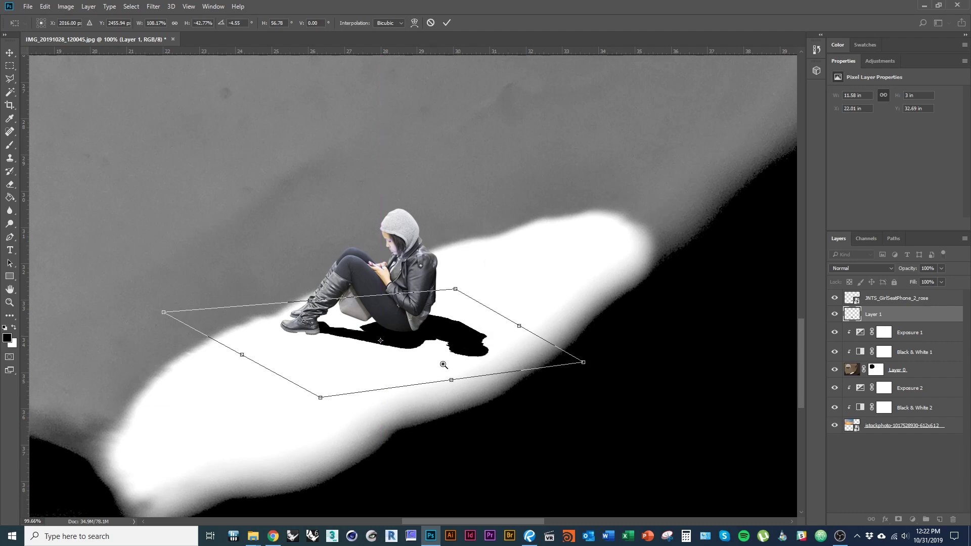
drag(452, 380, 493, 362)
drag(463, 317, 450, 326)
drag(485, 360, 485, 361)
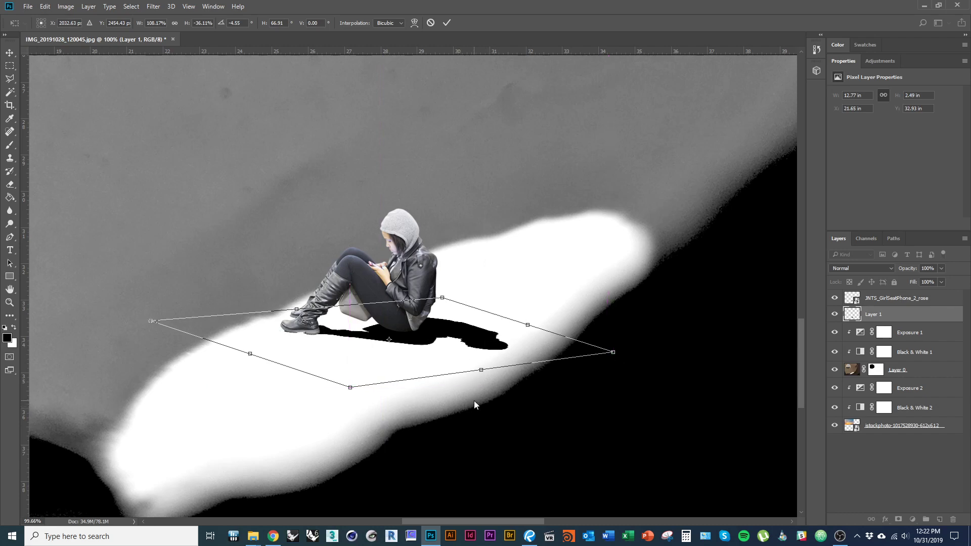
key(Return)
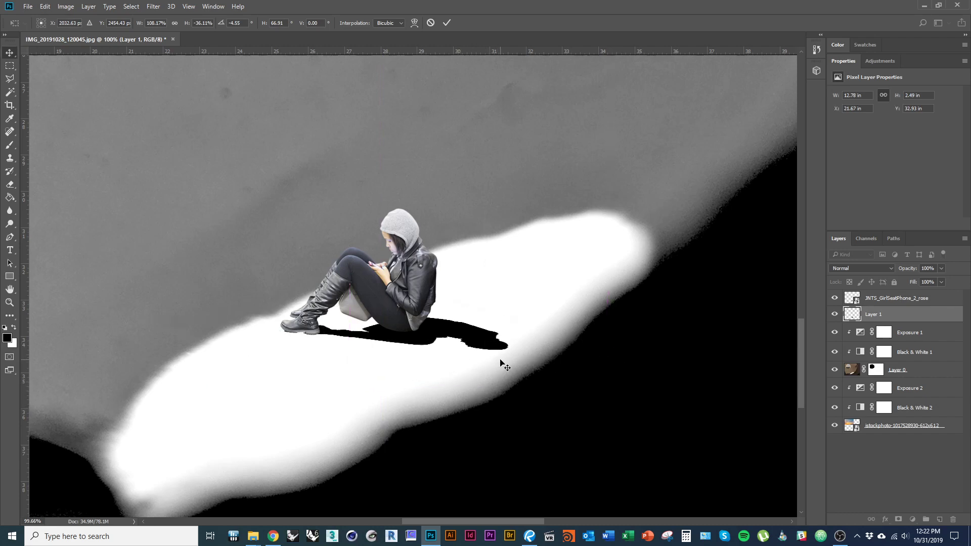
Rotate the shadow by about -6° and shift it to meet the woman's boots and seat
key(ctrl+t)
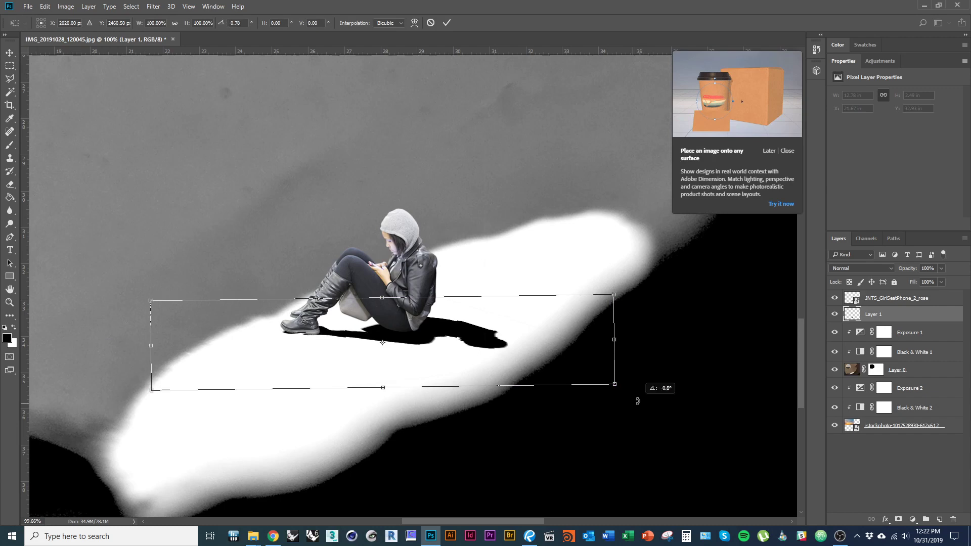
drag(642, 396, 654, 376)
drag(445, 333, 453, 324)
Warp the shadow with a custom mesh, bending its middle downward and lifting its far end along the slope, and apply it
right_click(453, 325)
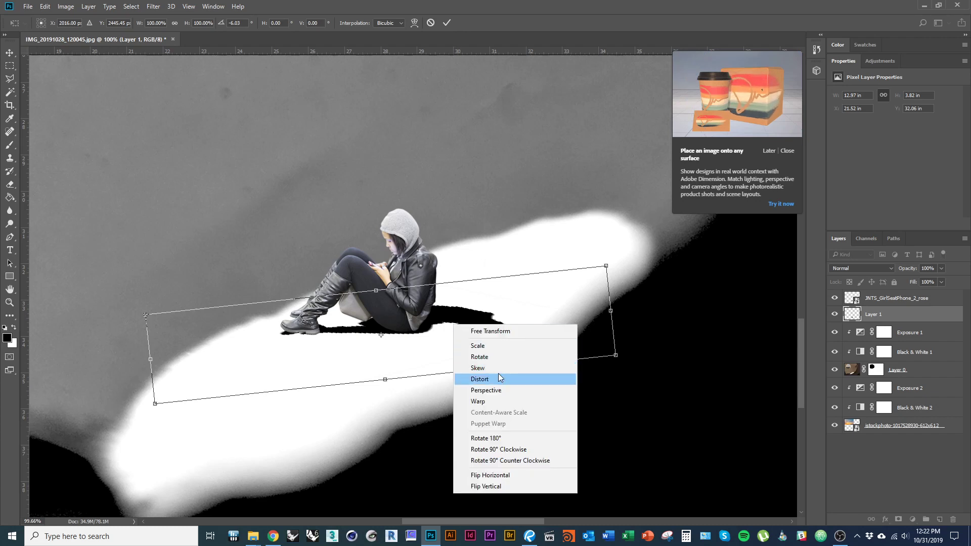
click(501, 402)
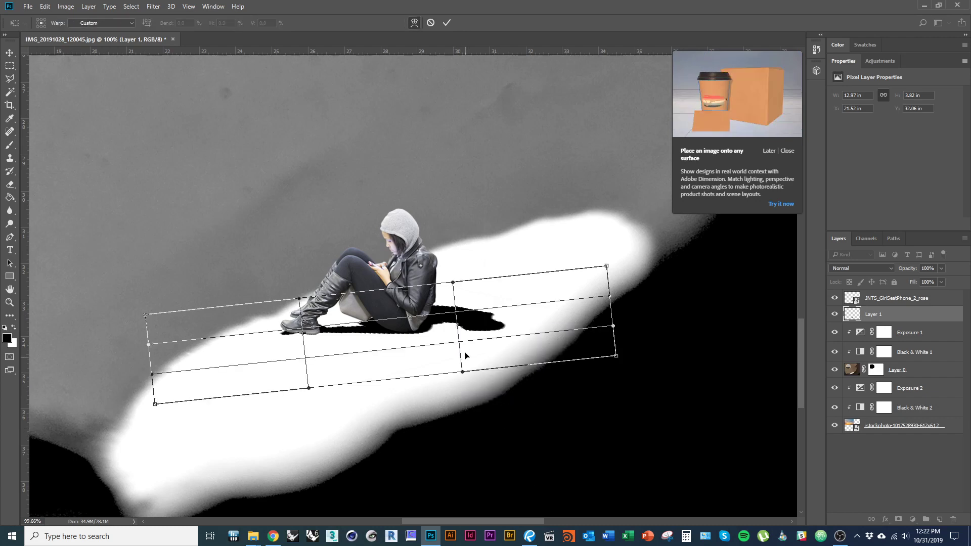
drag(452, 284, 457, 311)
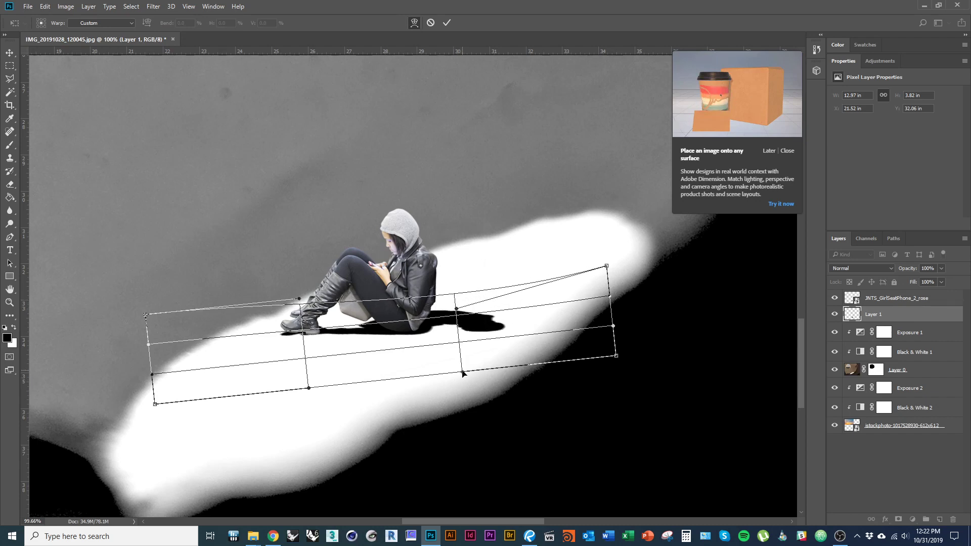
drag(463, 373, 468, 402)
drag(306, 406, 314, 412)
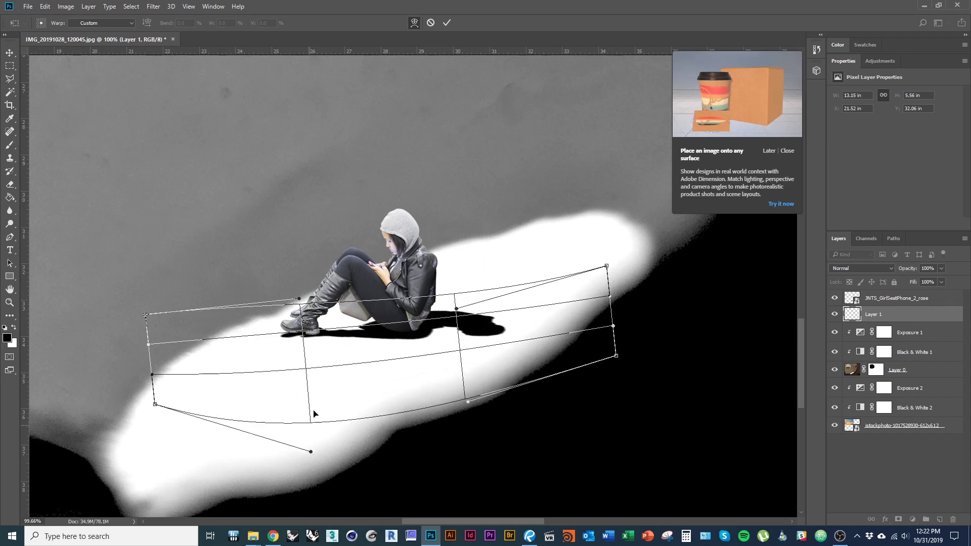
drag(306, 374, 305, 403)
drag(307, 373, 309, 383)
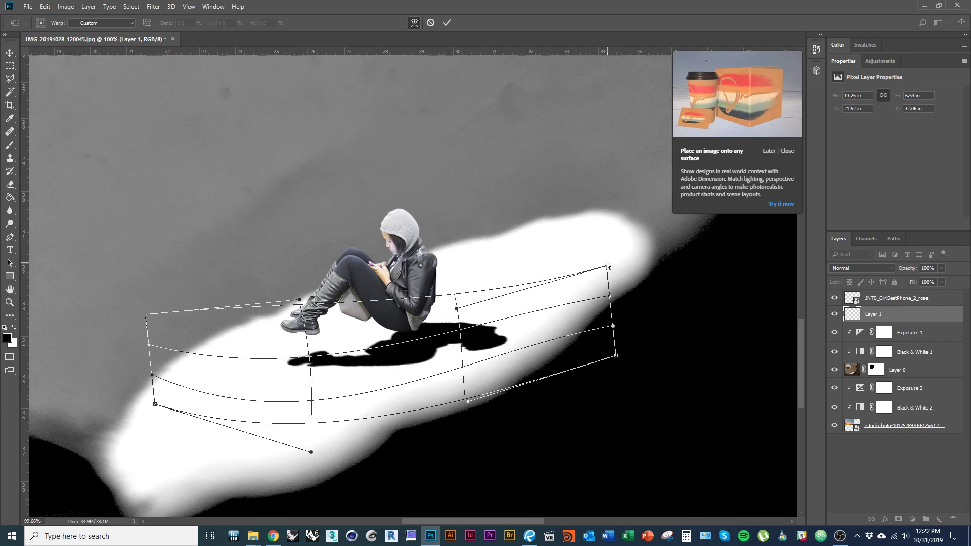
drag(607, 266, 604, 256)
drag(616, 356, 609, 283)
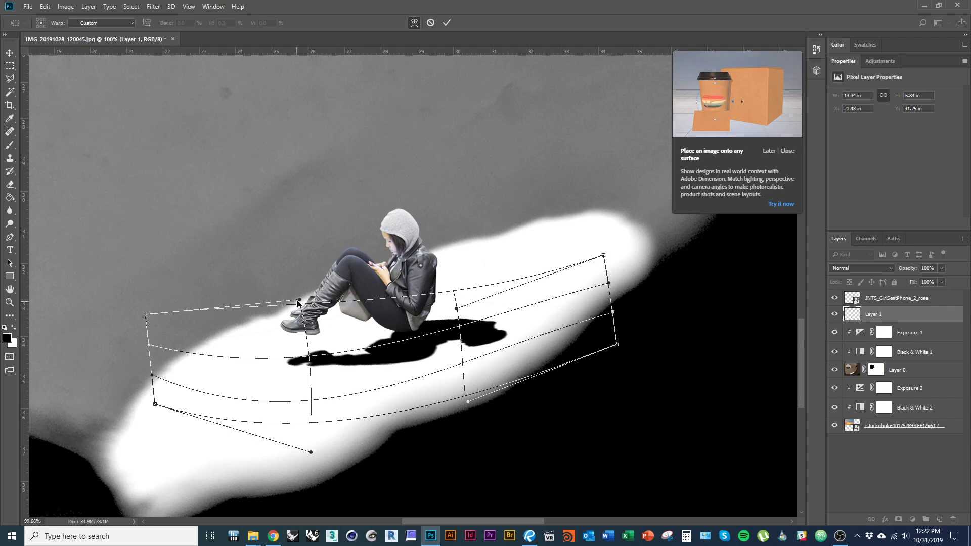
drag(300, 300, 307, 340)
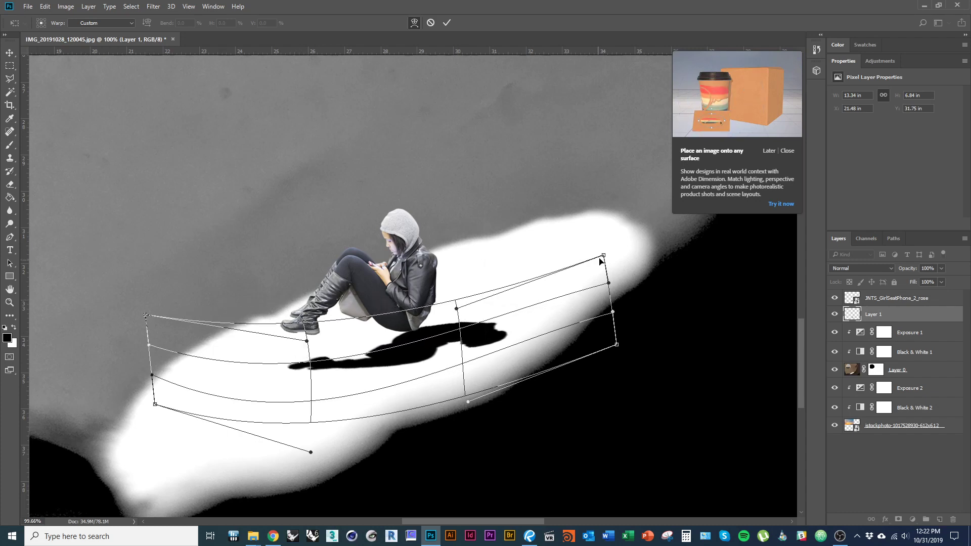
drag(604, 256, 599, 242)
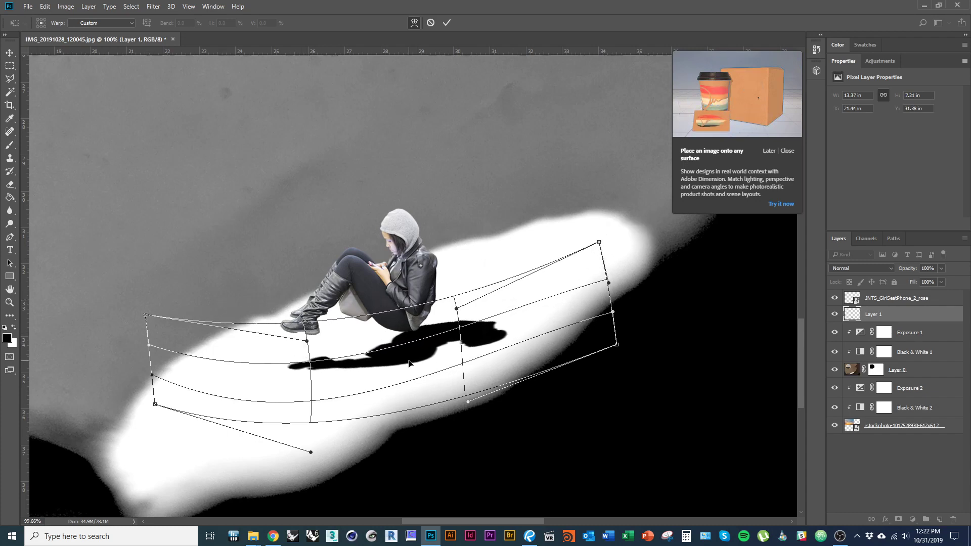
key(Return)
Move the warped shadow up against the woman's boots and seat and rotate it slightly
drag(410, 367, 402, 335)
key(ctrl+t)
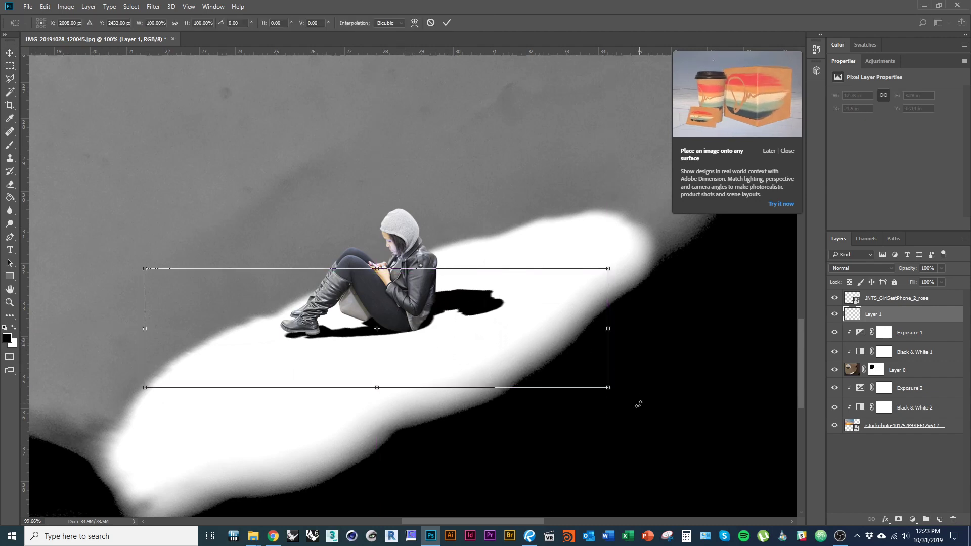
drag(635, 403, 626, 403)
key(Return)
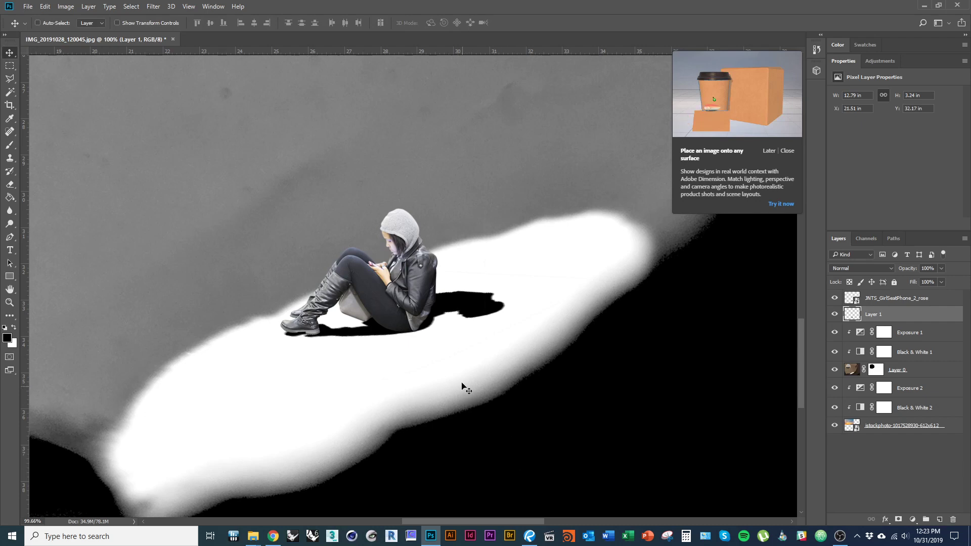
Dismiss the feature tip and lower the shadow layer's opacity to 63%
scroll(455, 374, down, 3)
scroll(446, 364, up, 3)
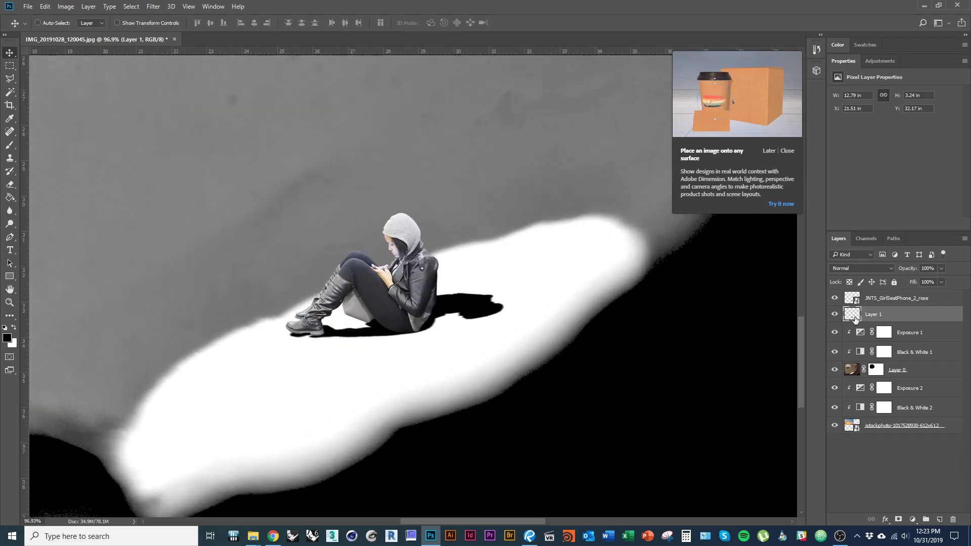
click(782, 205)
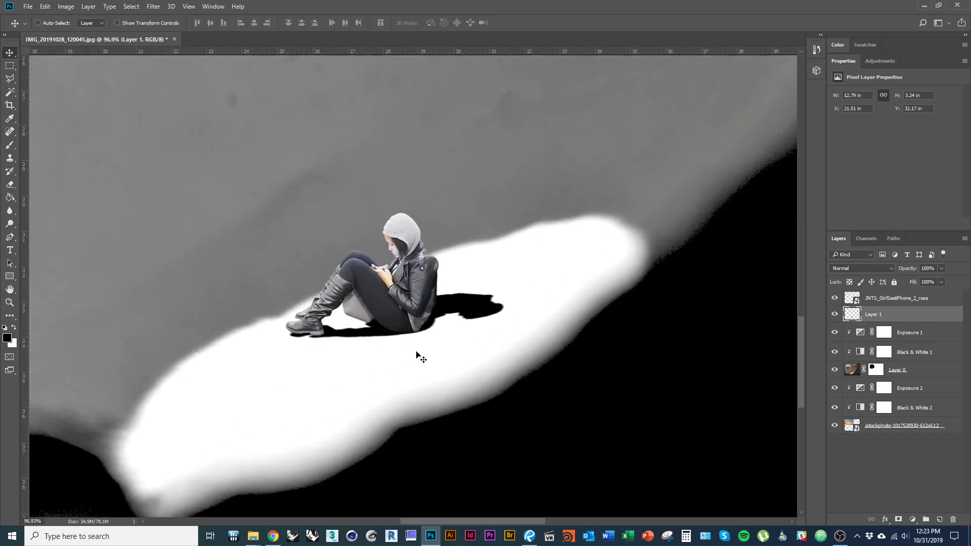
scroll(364, 362, down, 3)
scroll(391, 365, up, 2)
scroll(391, 365, up, 2)
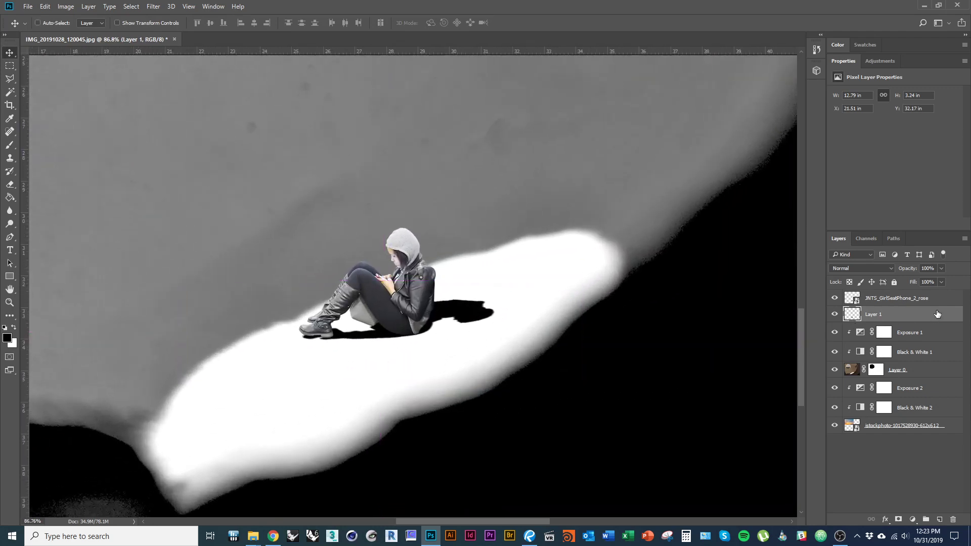
click(941, 269)
drag(928, 281, 924, 283)
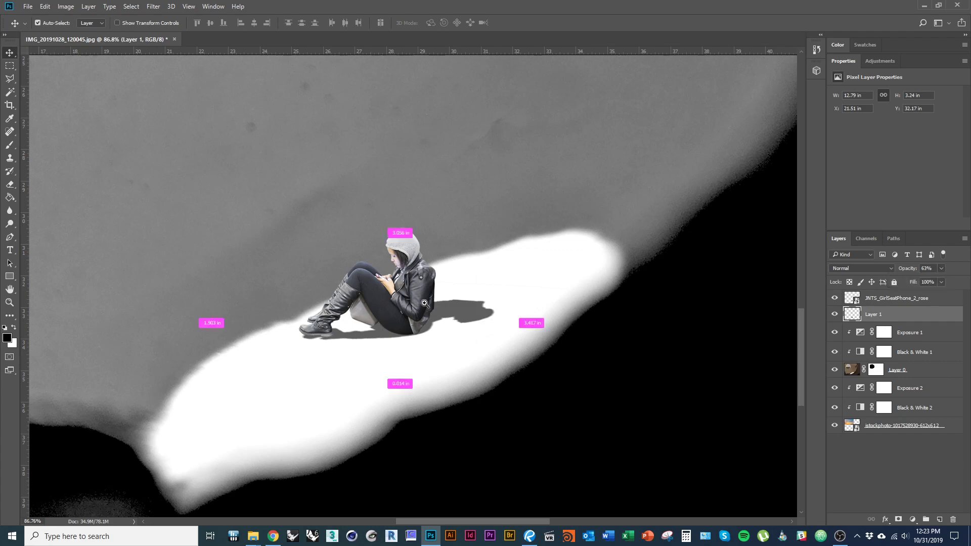
Add a Hue/Saturation adjustment above the woman cutout with Saturation -100 and clip it to the cutout layer
scroll(400, 291, down, 3)
scroll(449, 376, down, 4)
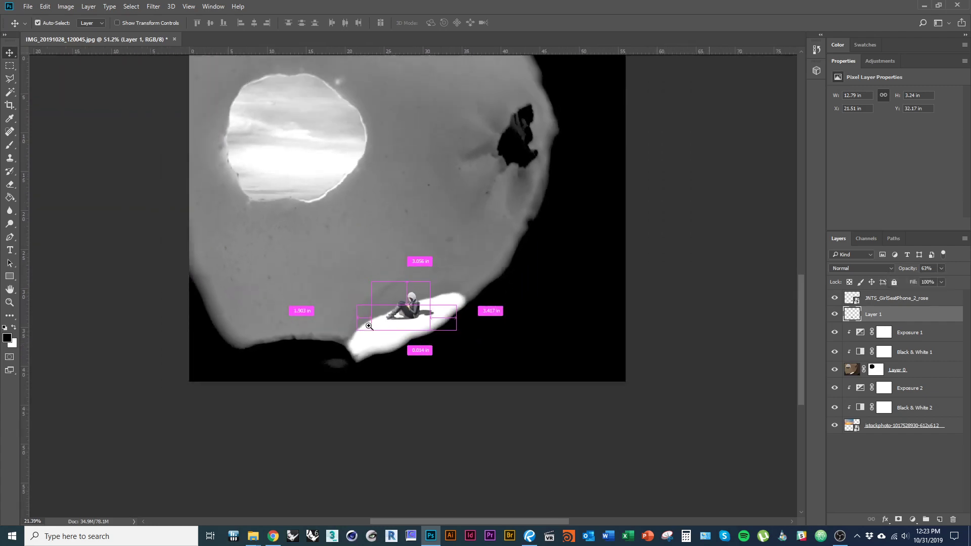
scroll(450, 376, up, 4)
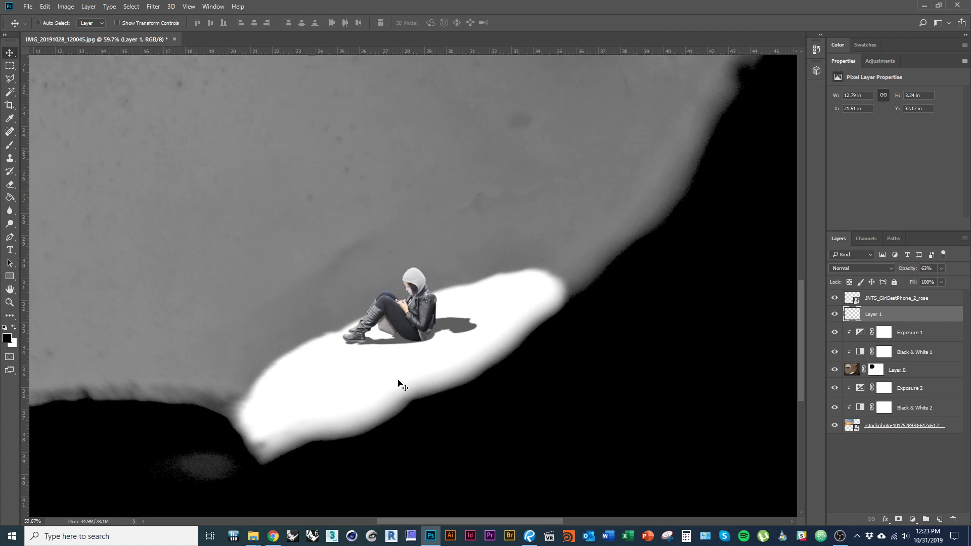
click(875, 299)
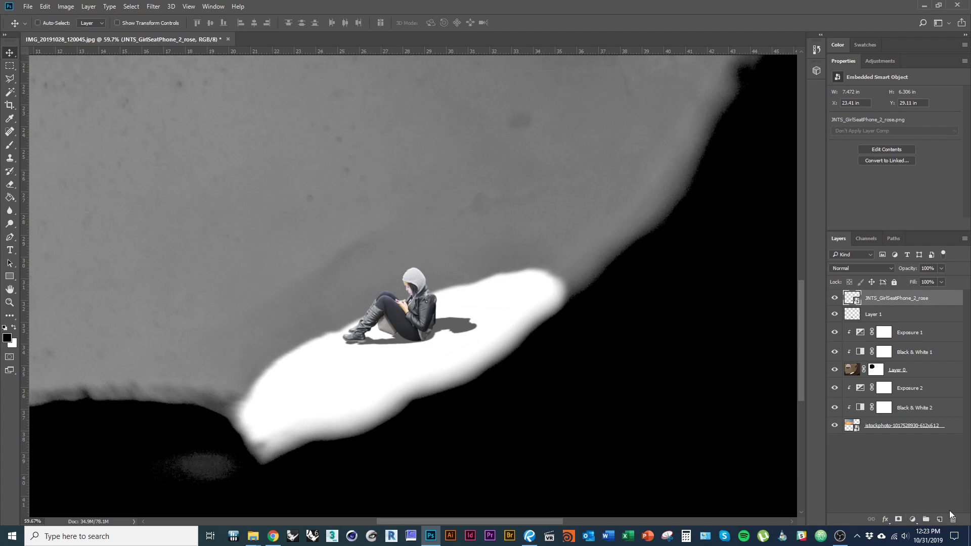
click(913, 520)
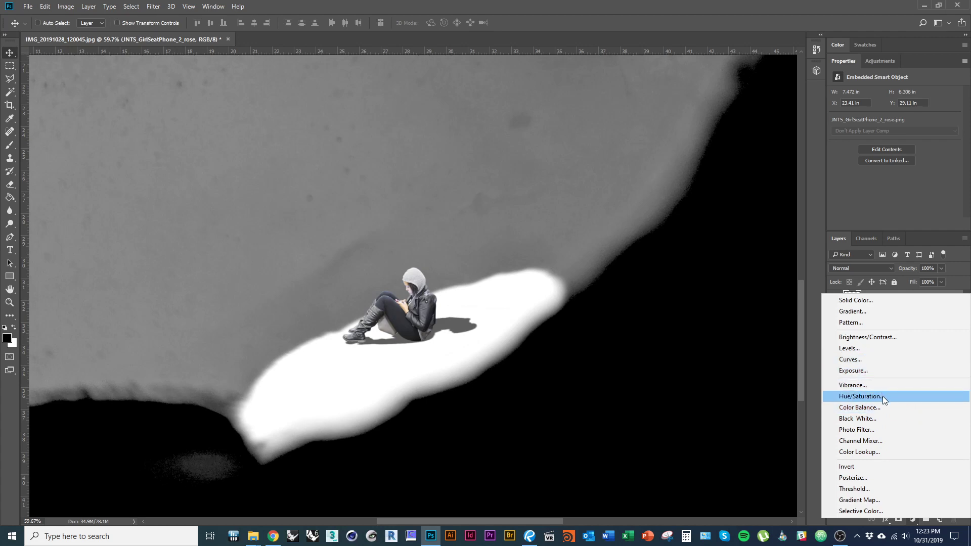
key(Escape)
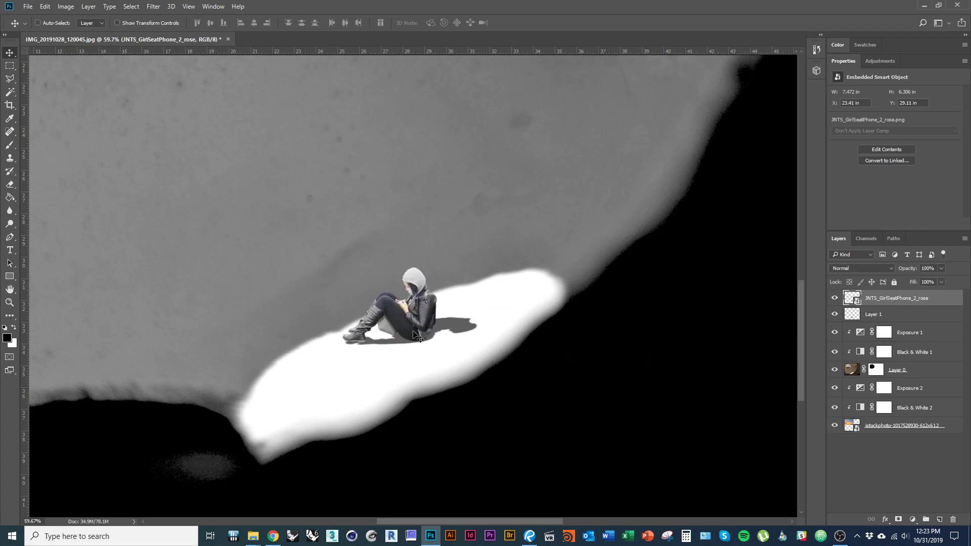
click(913, 520)
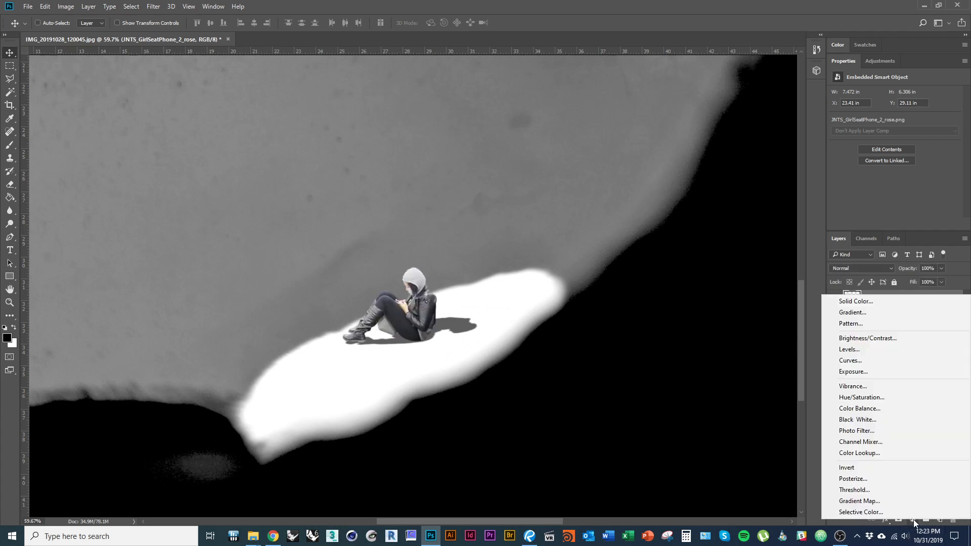
click(885, 397)
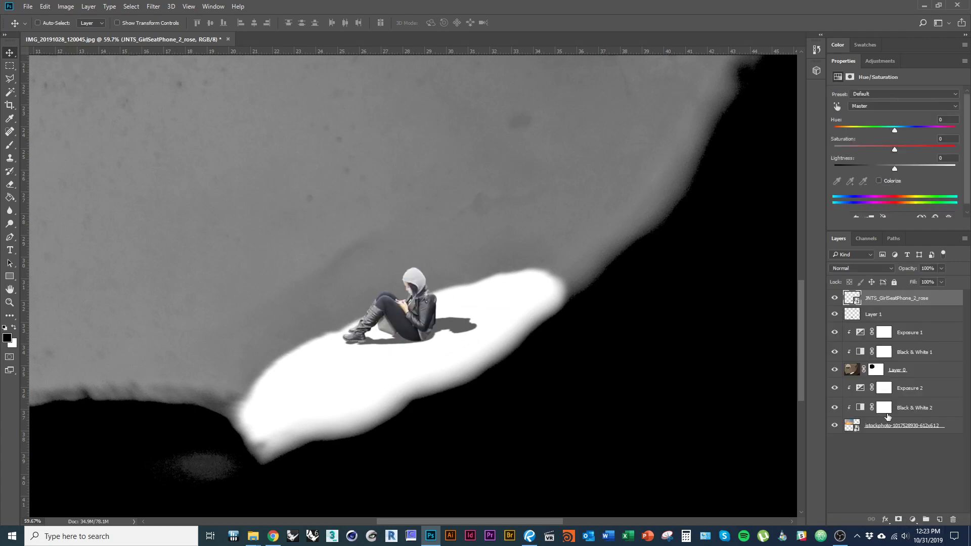
drag(895, 150, 644, 204)
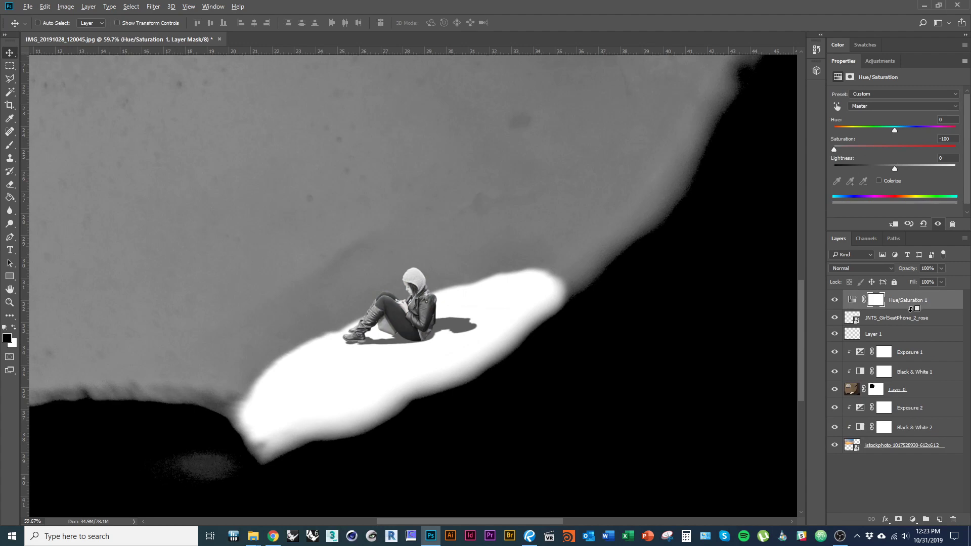
alt+click(911, 309)
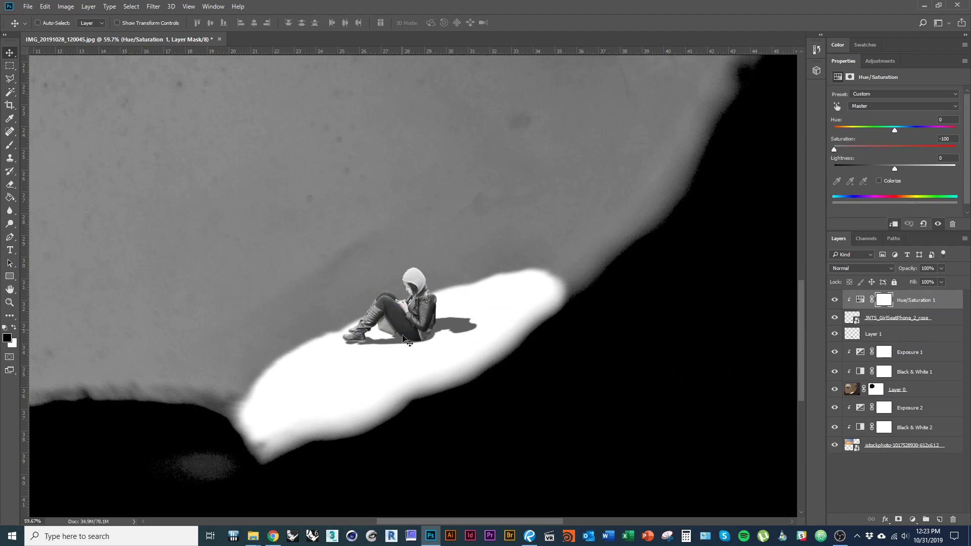
Add an empty layer between the woman cutout and its Hue/Saturation adjustment, clipped to the cutout
scroll(450, 306, up, 3)
scroll(450, 306, down, 5)
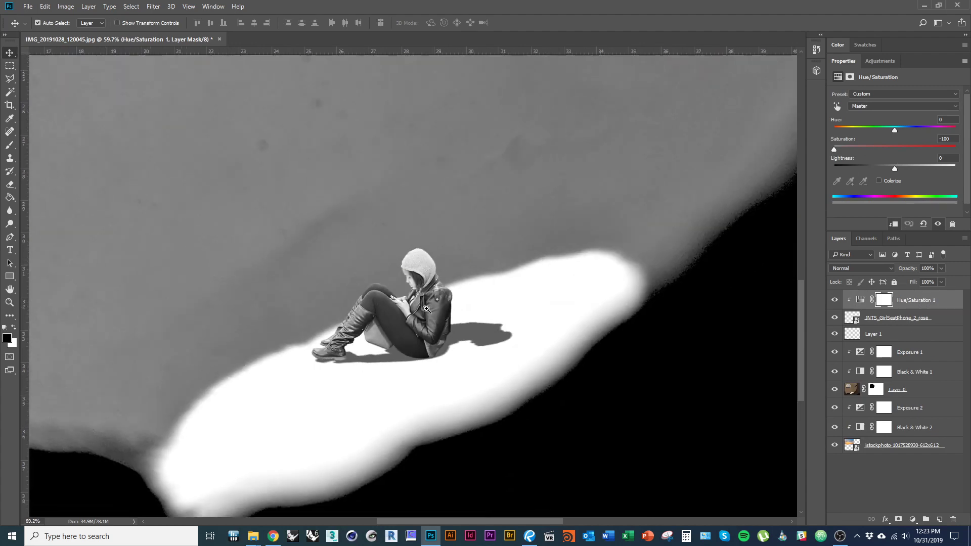
scroll(383, 320, up, 3)
scroll(383, 320, down, 2)
scroll(384, 320, up, 4)
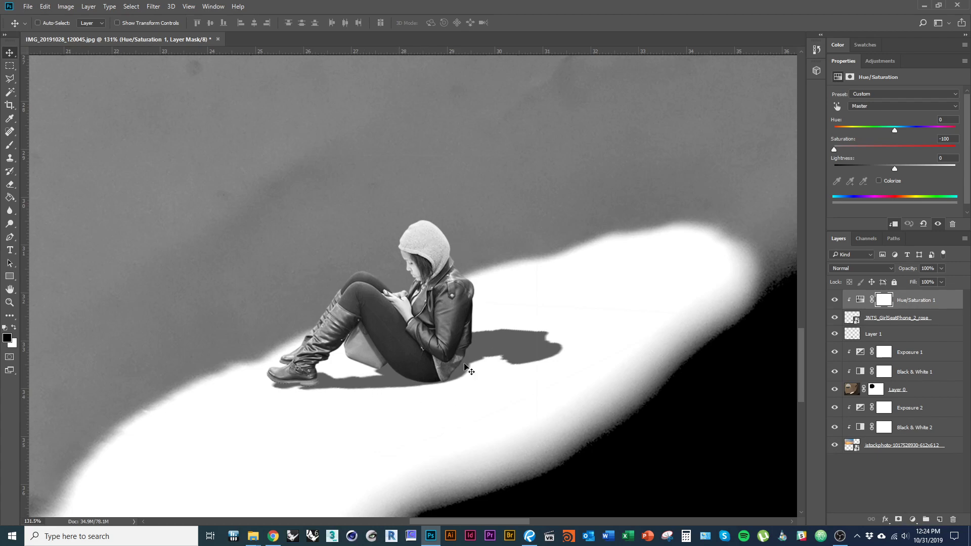
click(912, 520)
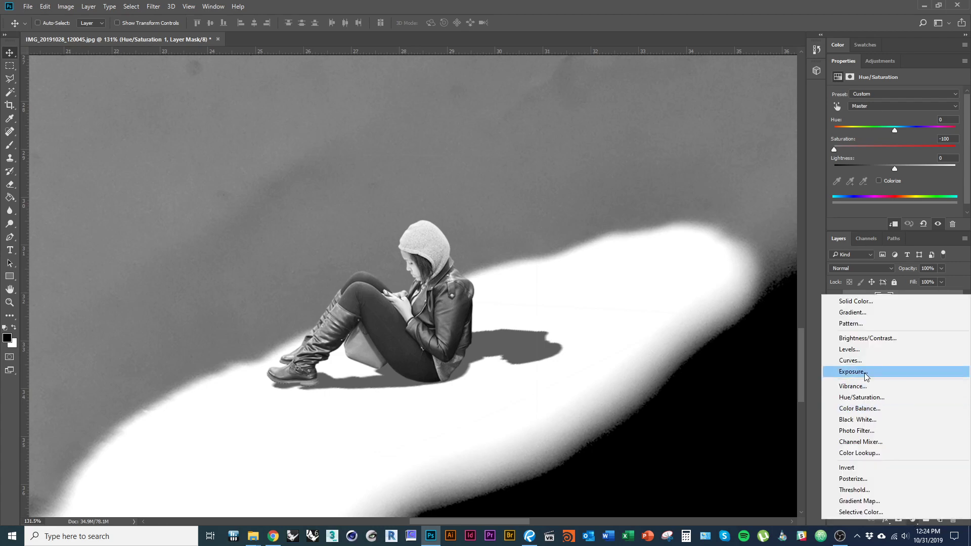
click(818, 403)
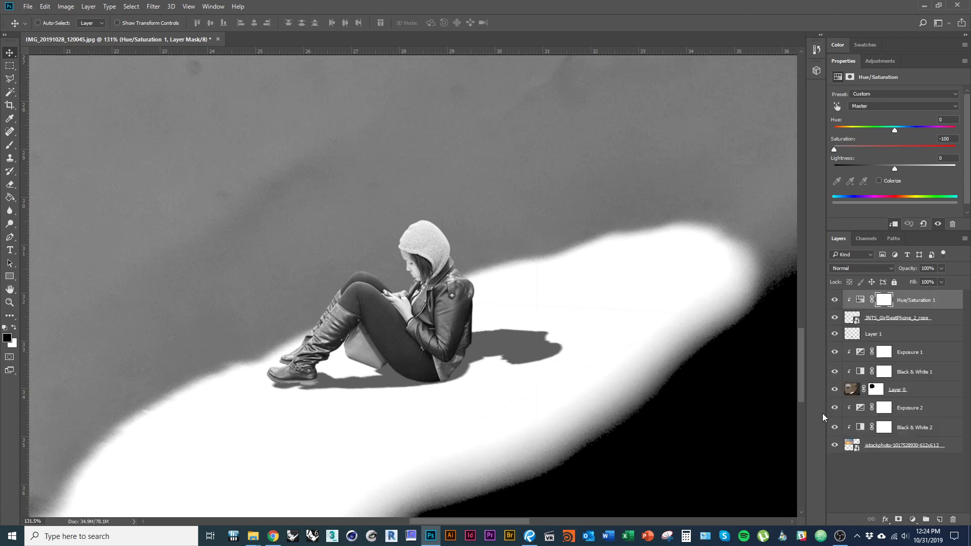
click(940, 520)
drag(905, 303, 912, 342)
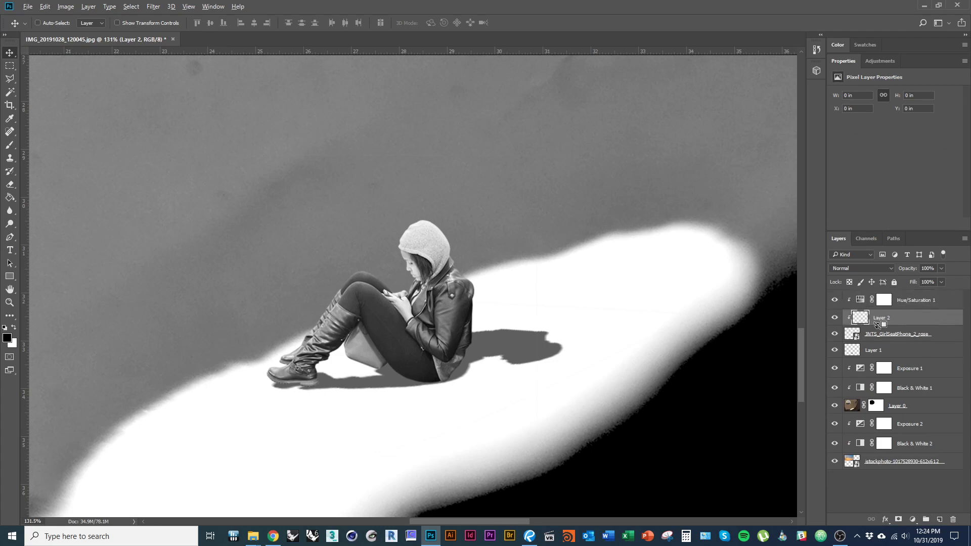
alt+click(866, 309)
alt+click(881, 308)
Paint soft black shading on the new clipped layer along the woman's back and the rear of her hood
key(b)
alt+right_click(442, 296)
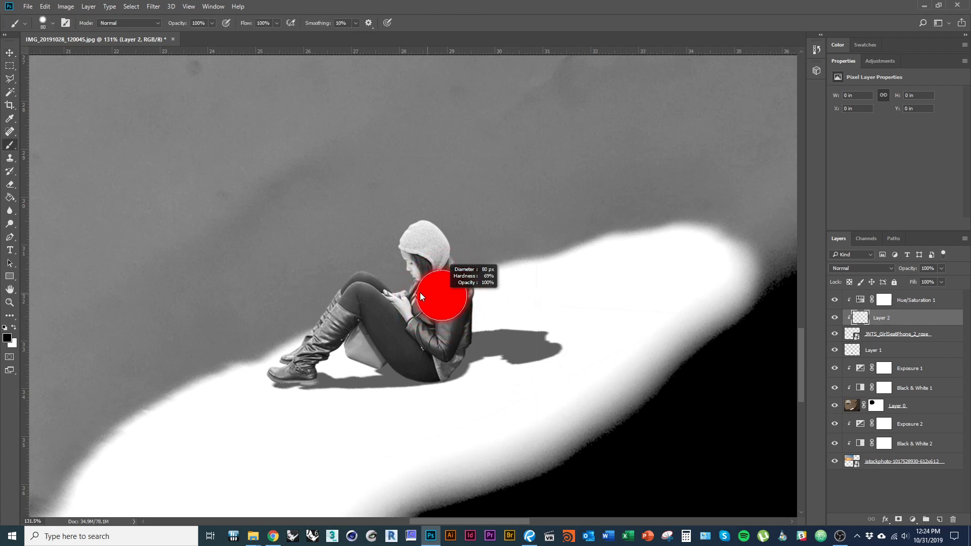
drag(421, 297, 447, 315)
mouse_move(444, 481)
mouse_down()
mouse_move(451, 403)
mouse_move(486, 299)
mouse_up()
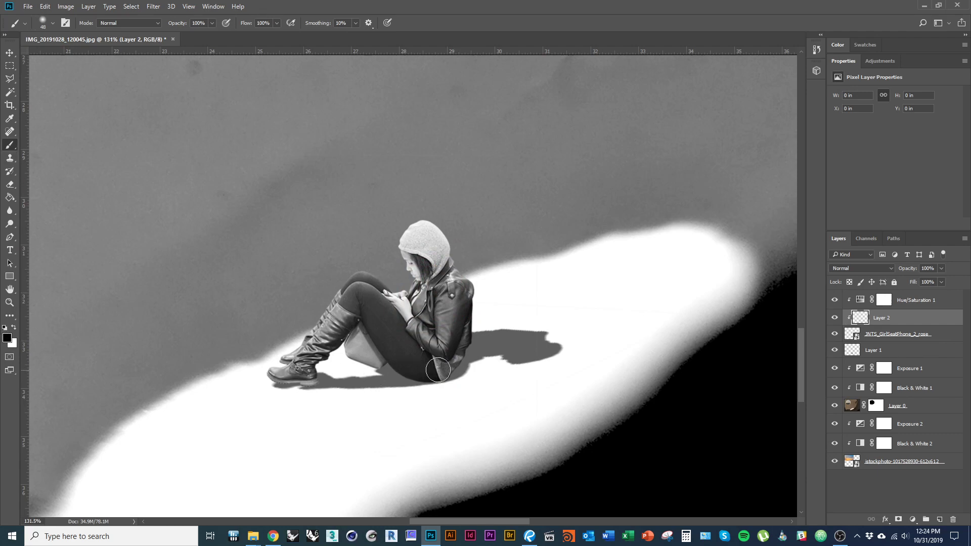
mouse_move(440, 370)
mouse_down()
mouse_move(460, 350)
mouse_move(462, 304)
mouse_move(439, 245)
mouse_move(421, 228)
mouse_up()
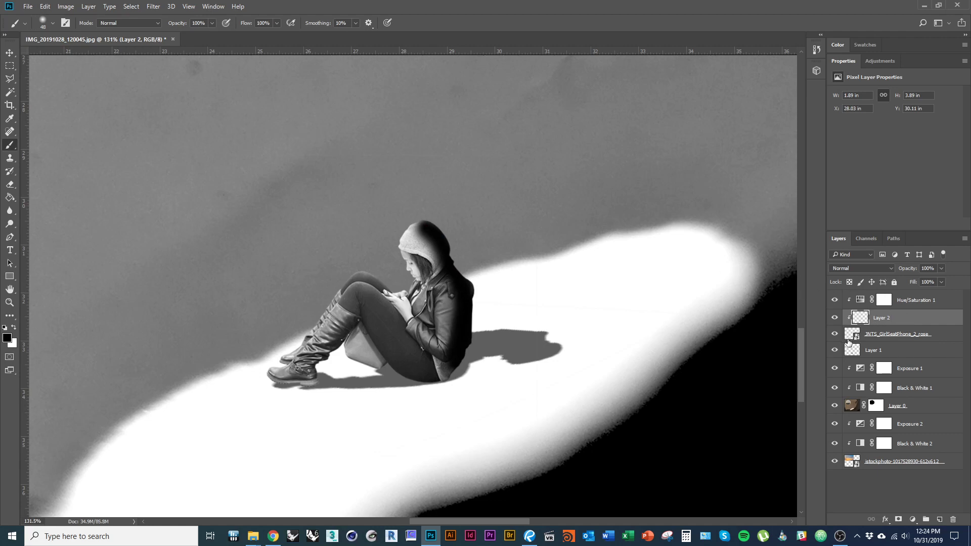
Paint soft black shading under the woman's thighs, over the hanging cloth beneath her knees and around her seat
drag(440, 375, 361, 322)
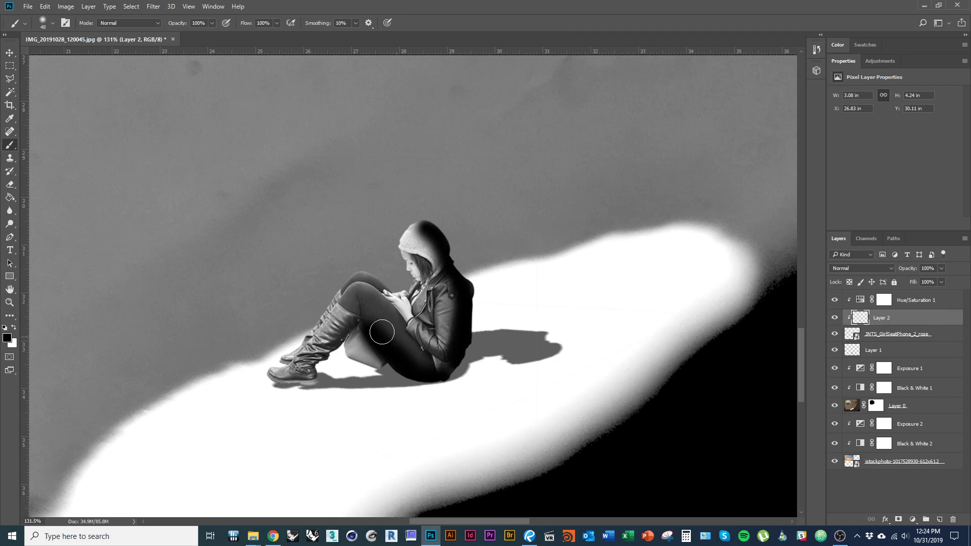
drag(369, 332, 354, 324)
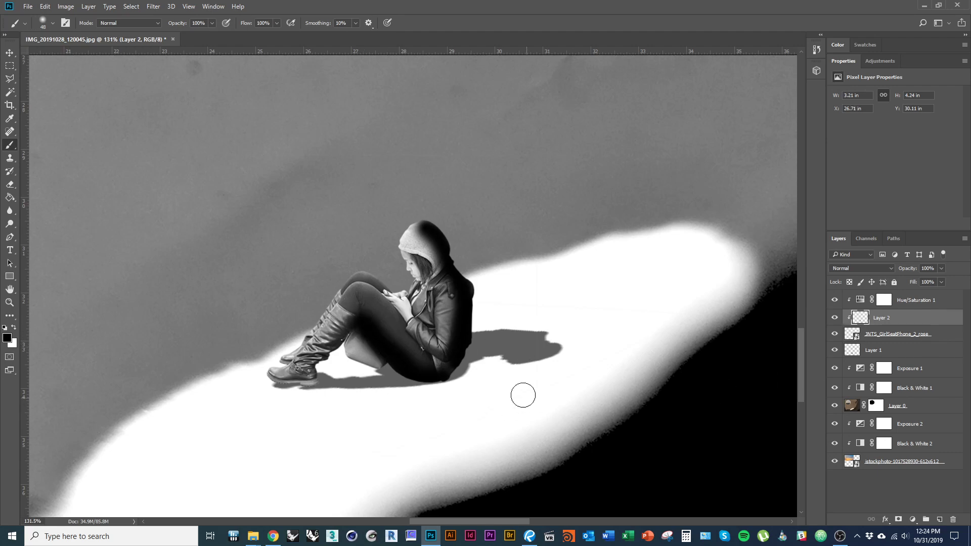
mouse_move(393, 368)
mouse_down()
mouse_move(359, 364)
mouse_move(434, 403)
mouse_move(387, 365)
mouse_move(421, 425)
mouse_move(318, 381)
mouse_move(349, 349)
mouse_up()
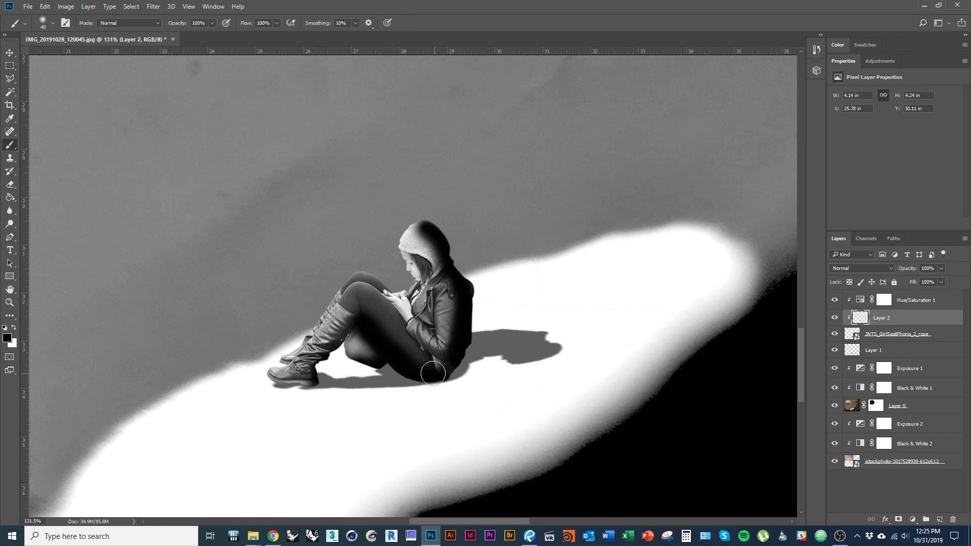
key(bracketright)
key(bracketright)
key(bracketright)
key(bracketright)
drag(450, 386, 476, 356)
Erase part of the black shading on the woman's hood, leaving only its rear edge dark
alt+right_click(439, 326)
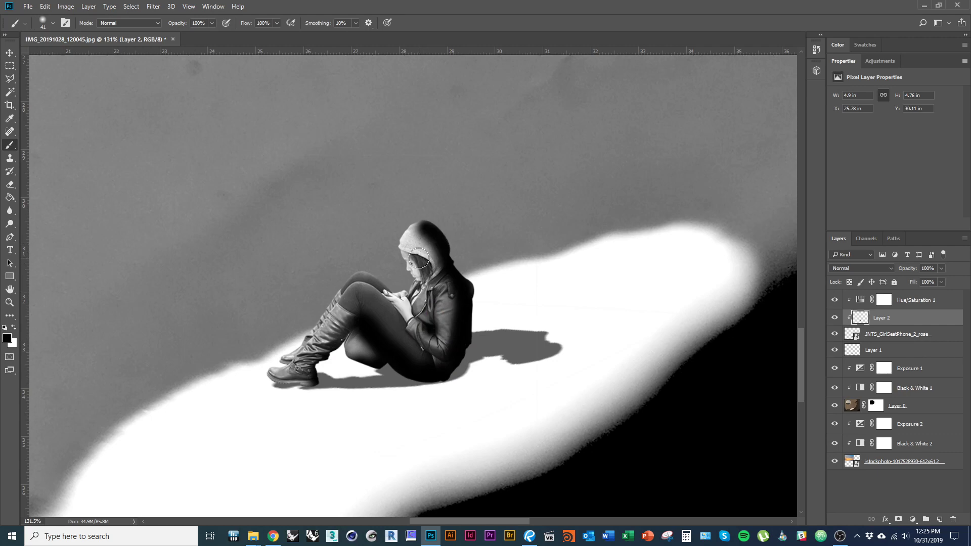
key(e)
mouse_move(390, 238)
mouse_down()
mouse_move(410, 251)
mouse_move(349, 245)
mouse_move(331, 176)
mouse_move(421, 243)
mouse_move(408, 231)
mouse_move(425, 256)
mouse_move(410, 238)
mouse_move(430, 256)
mouse_up()
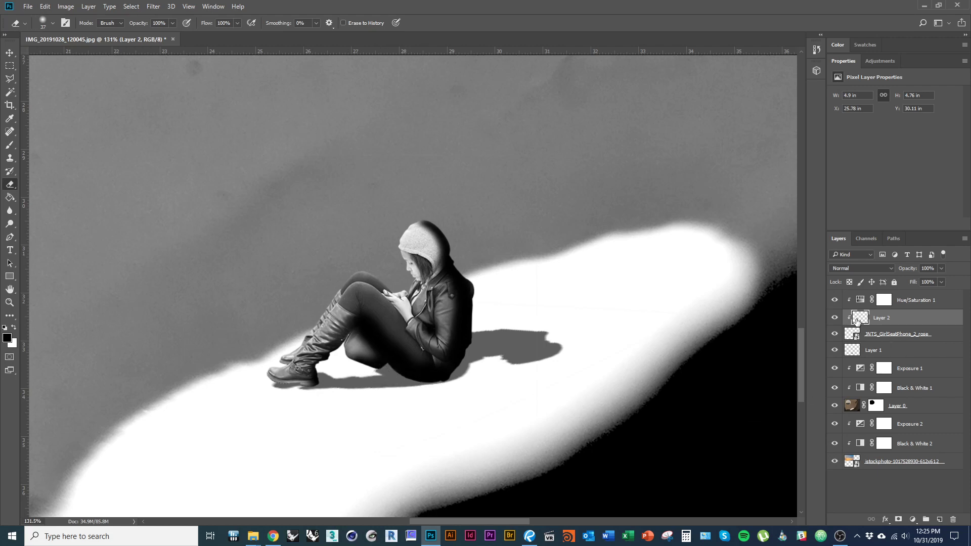
click(890, 269)
click(891, 269)
click(891, 271)
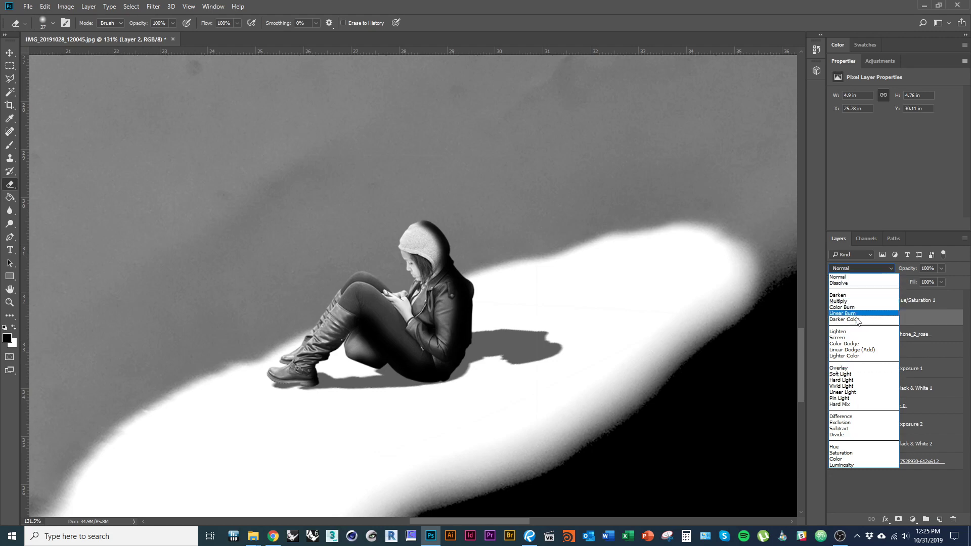
click(922, 324)
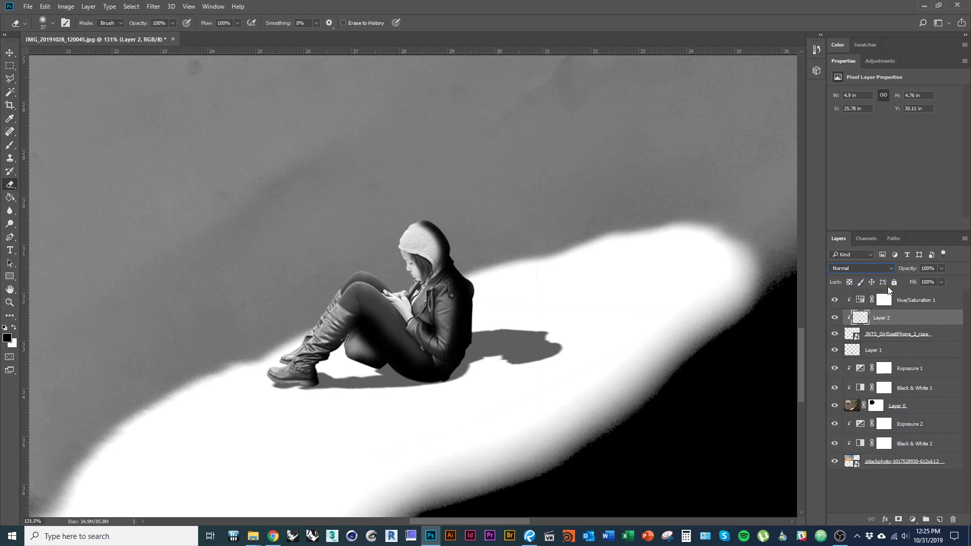
click(892, 269)
click(931, 320)
click(891, 269)
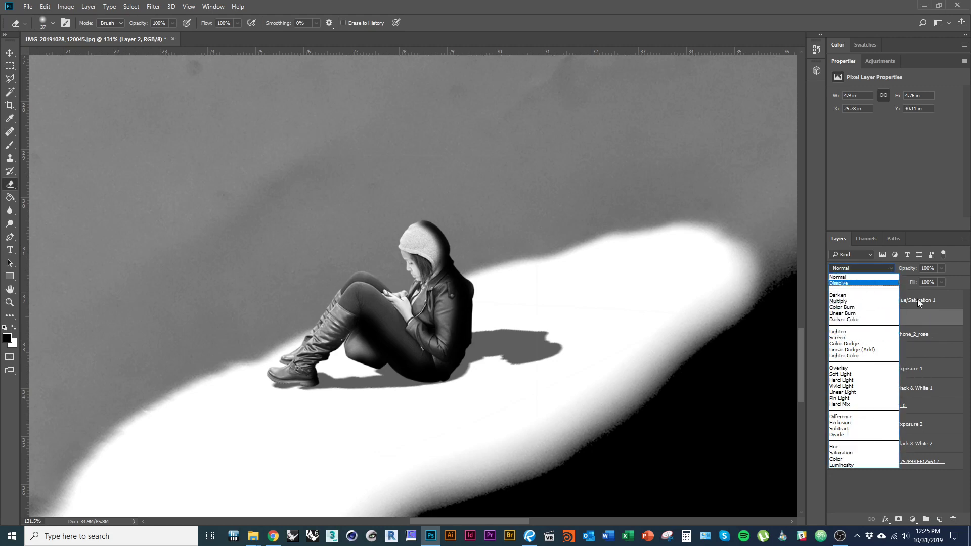
click(914, 321)
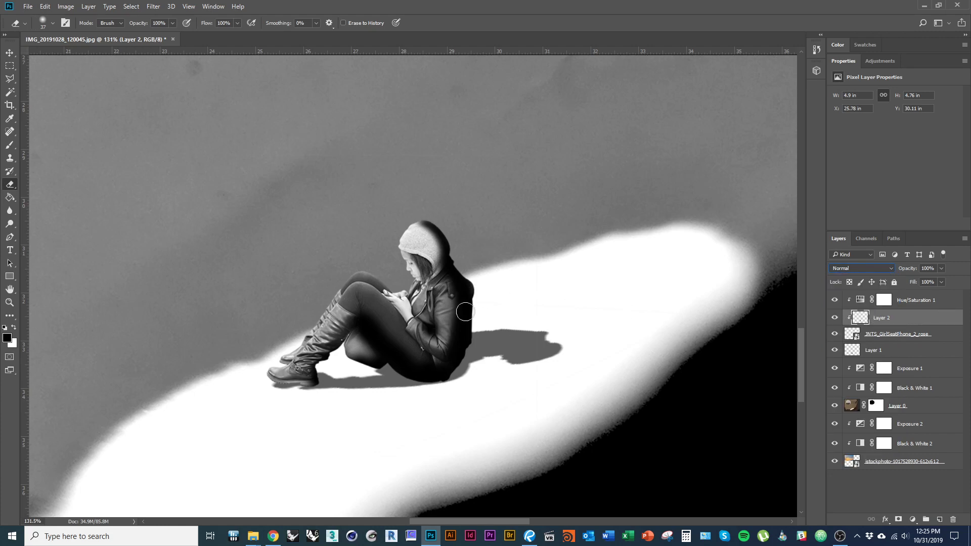
Try the Darken, Multiply, Overlay and Soft Light blend modes on the shading layer
click(888, 267)
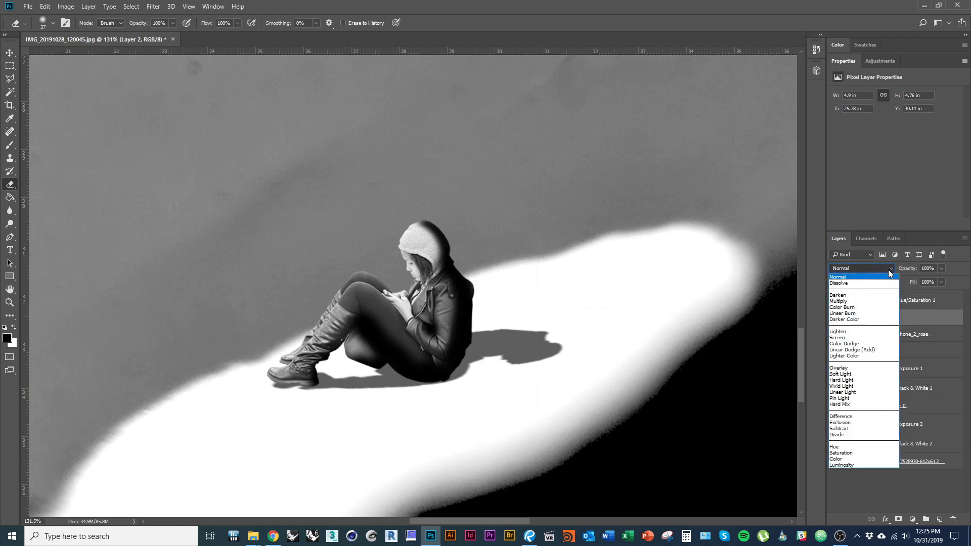
click(869, 297)
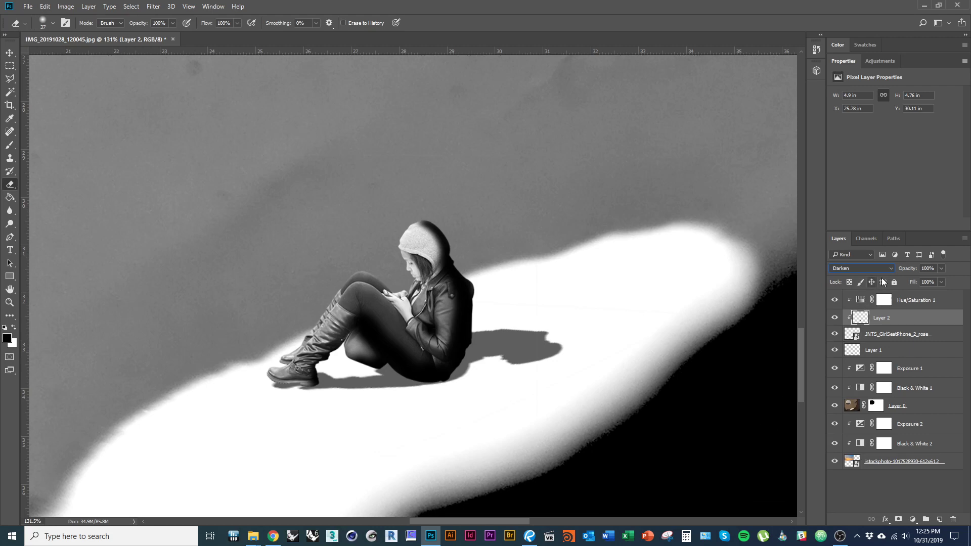
click(869, 269)
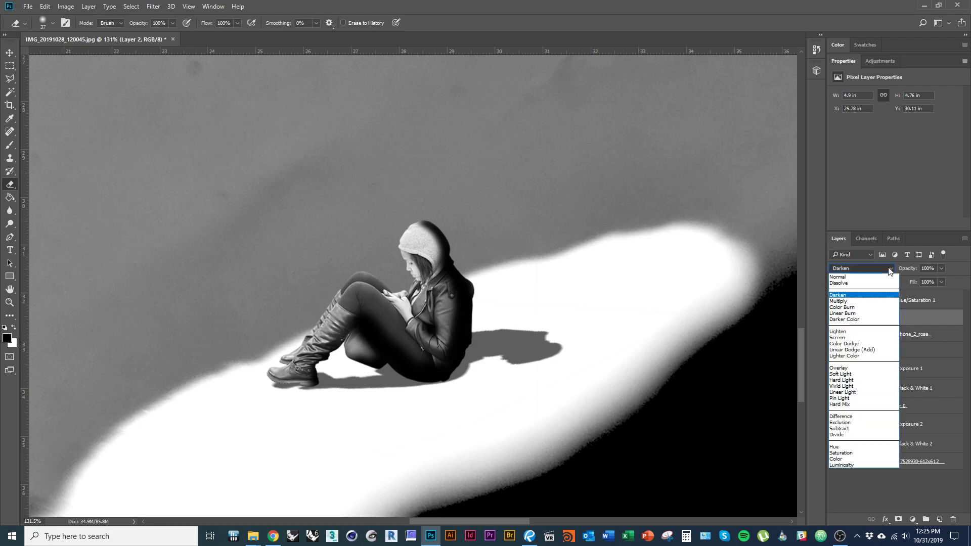
click(860, 301)
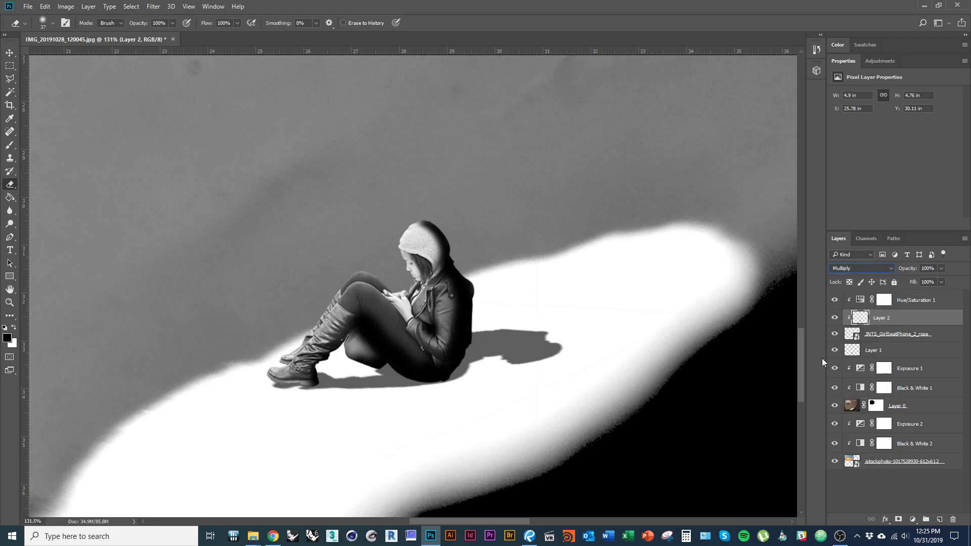
click(889, 270)
click(863, 370)
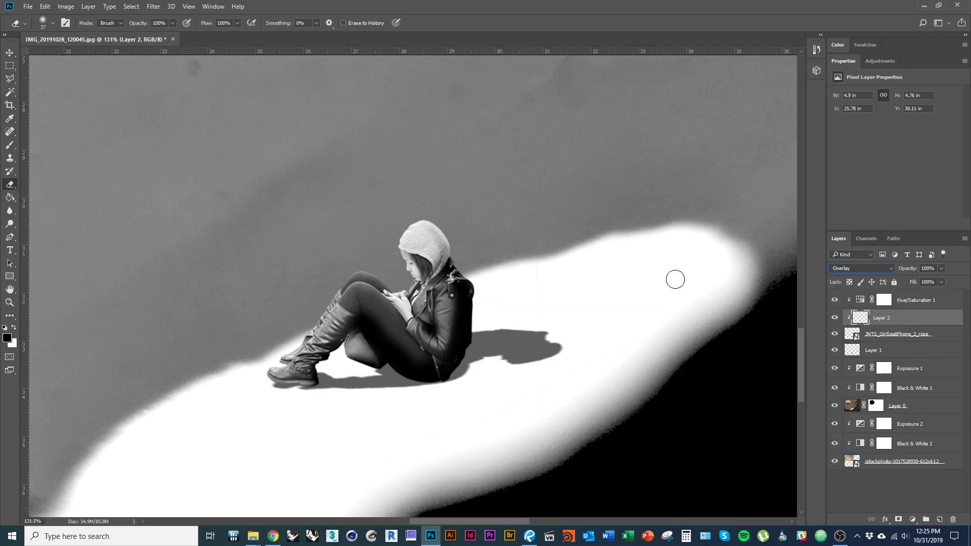
click(874, 273)
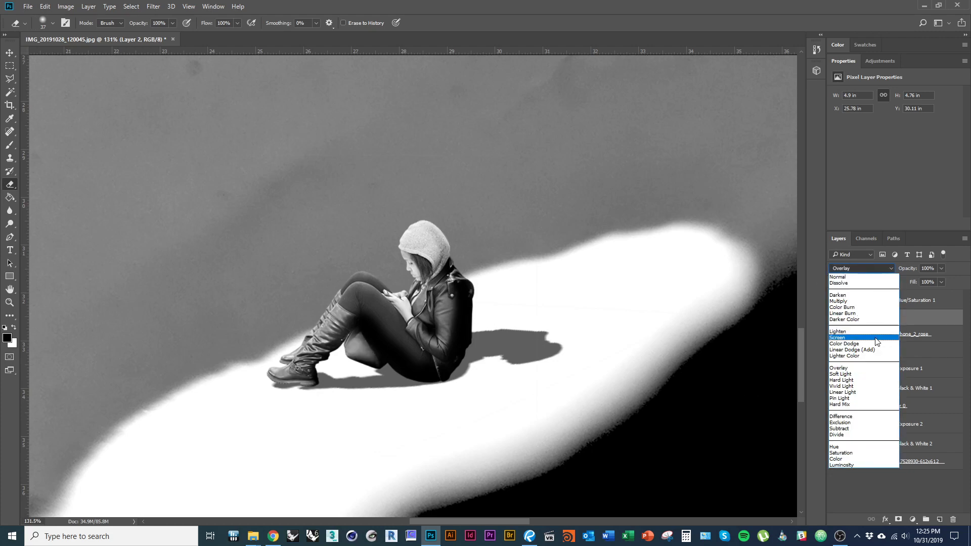
click(862, 378)
Try the Soft Light, Linear Light and Multiply blend modes on the woman's shading layer
click(889, 271)
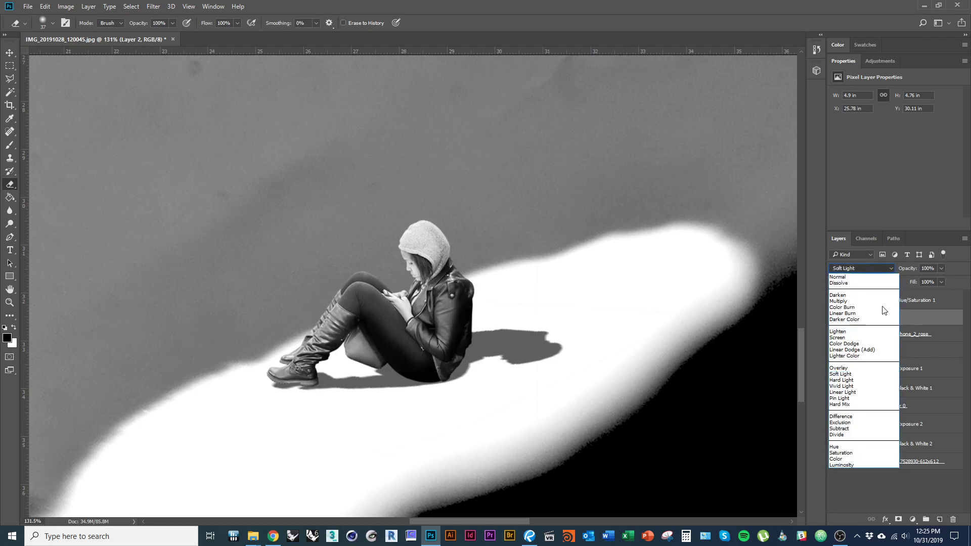
click(879, 396)
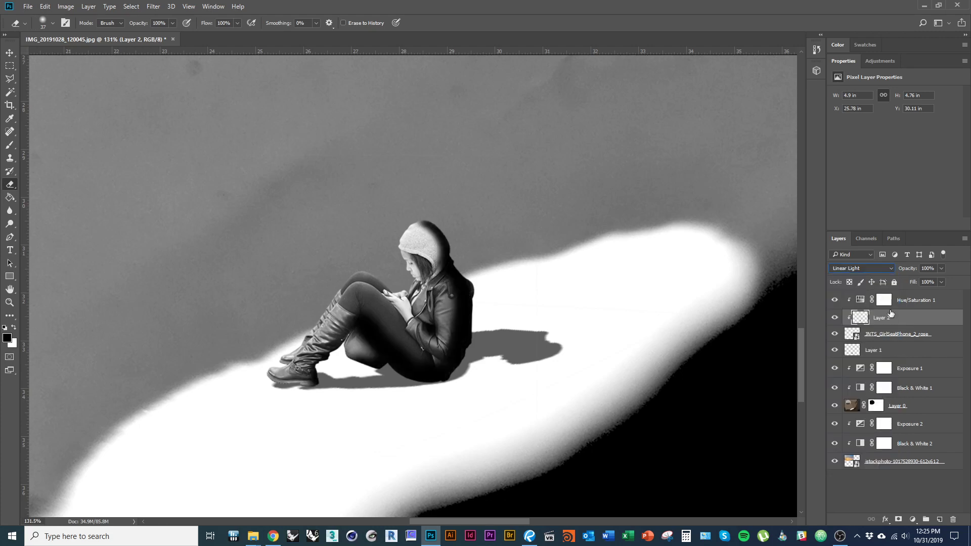
click(891, 271)
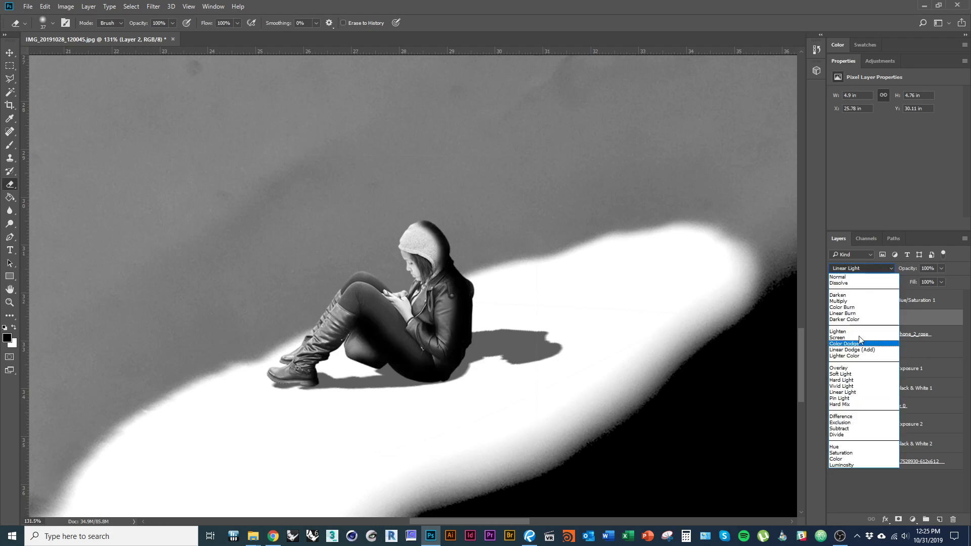
click(853, 296)
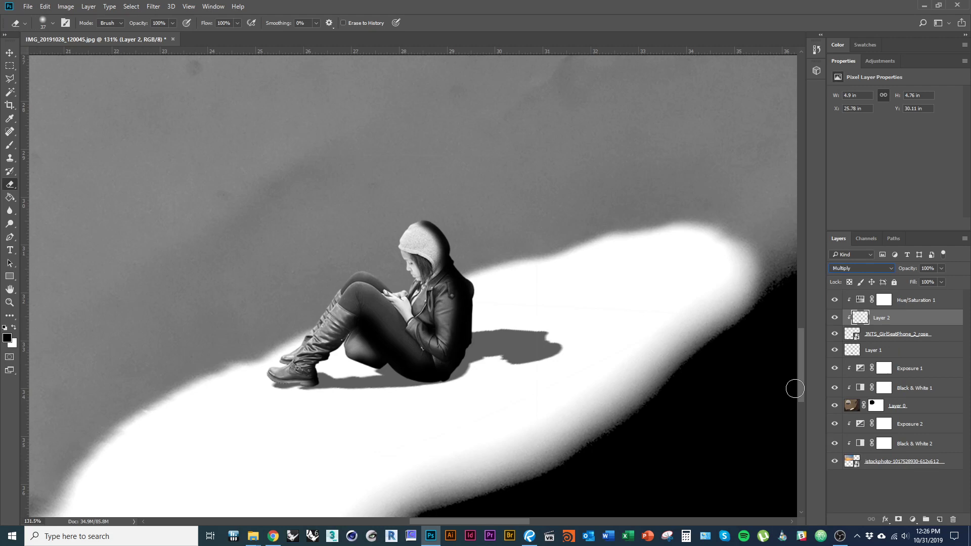
Cycle the shading layer's blend mode past Lighten and settle on Soft Light
key(Down)
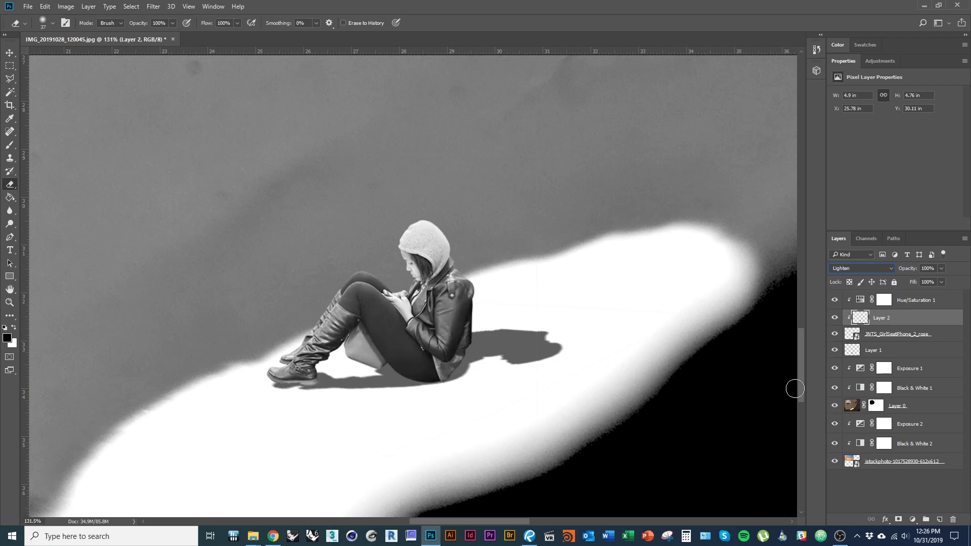
key(Down)
key(Down)
key(Down)
key(Down)
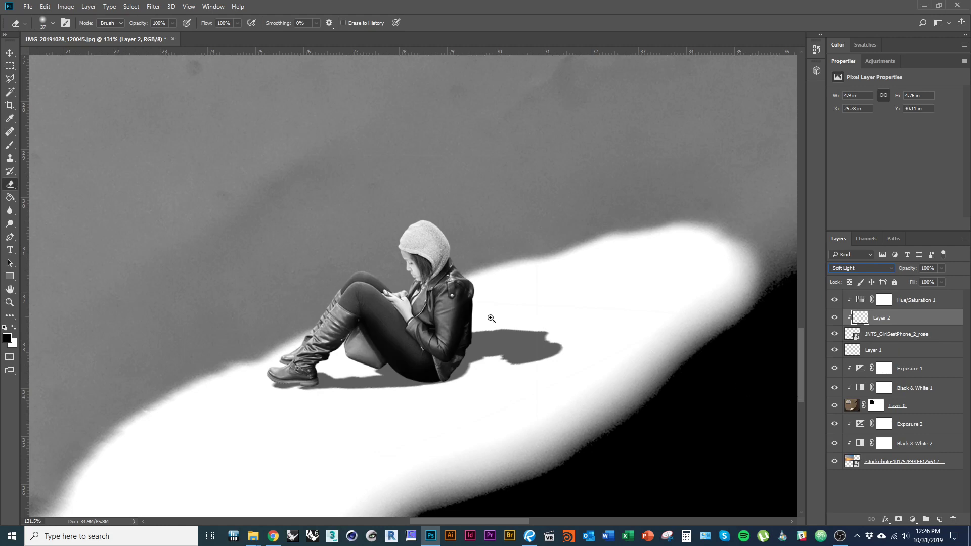
Compare the woman with the shading layer hidden and shown, and inspect her within the whole composition
click(835, 317)
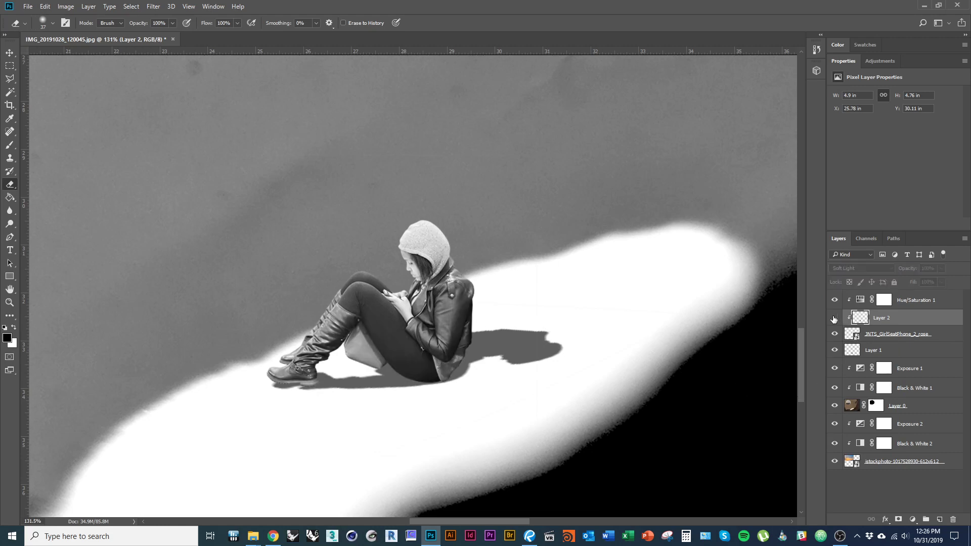
click(835, 318)
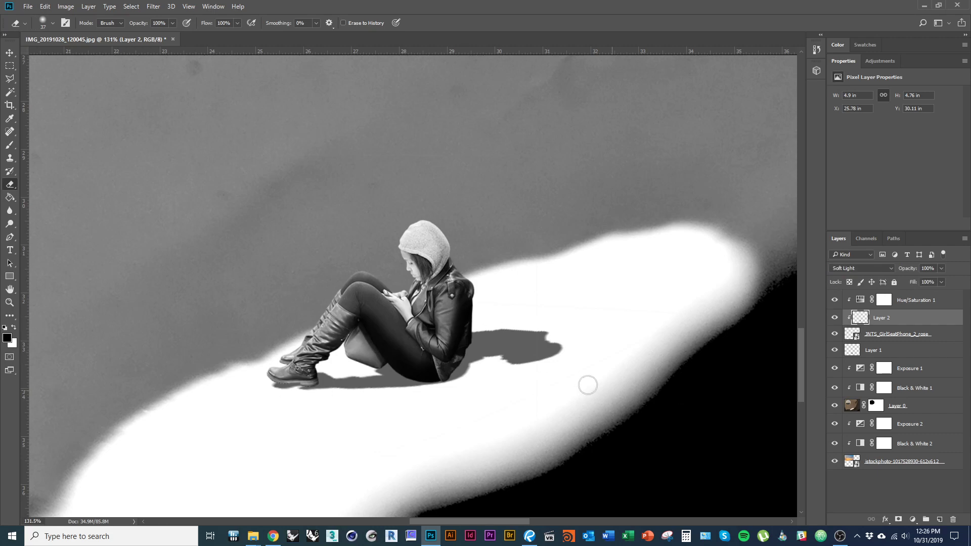
mouse_move(476, 338)
mouse_down()
mouse_move(447, 346)
mouse_move(524, 274)
mouse_up()
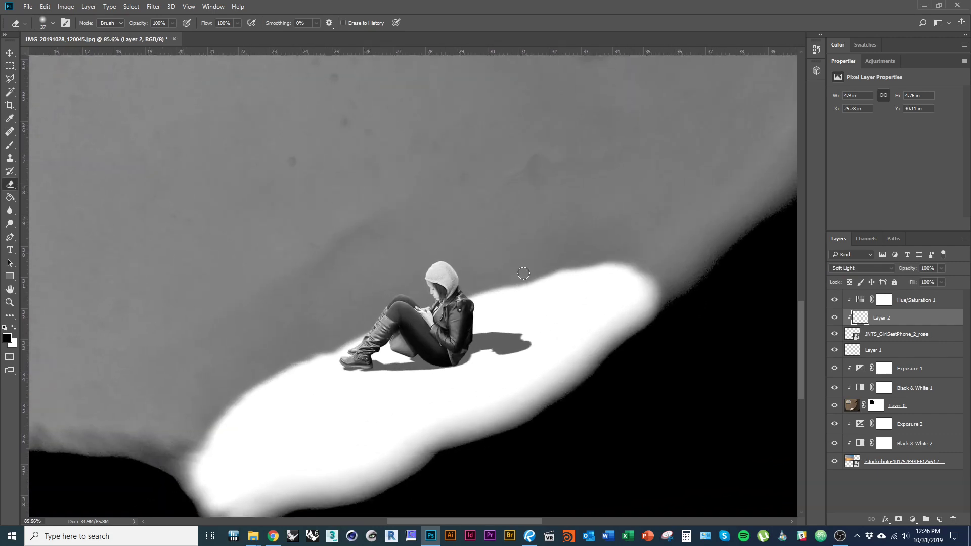
drag(537, 329, 564, 330)
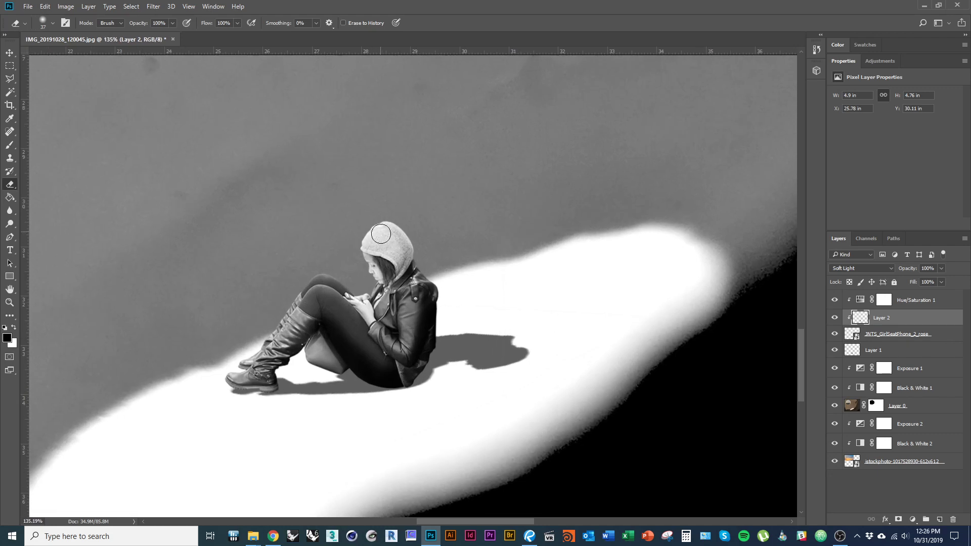
mouse_move(486, 383)
mouse_down()
mouse_move(349, 354)
mouse_move(400, 355)
mouse_move(390, 355)
mouse_up()
mouse_move(446, 378)
mouse_down()
mouse_move(457, 378)
mouse_move(368, 367)
mouse_up()
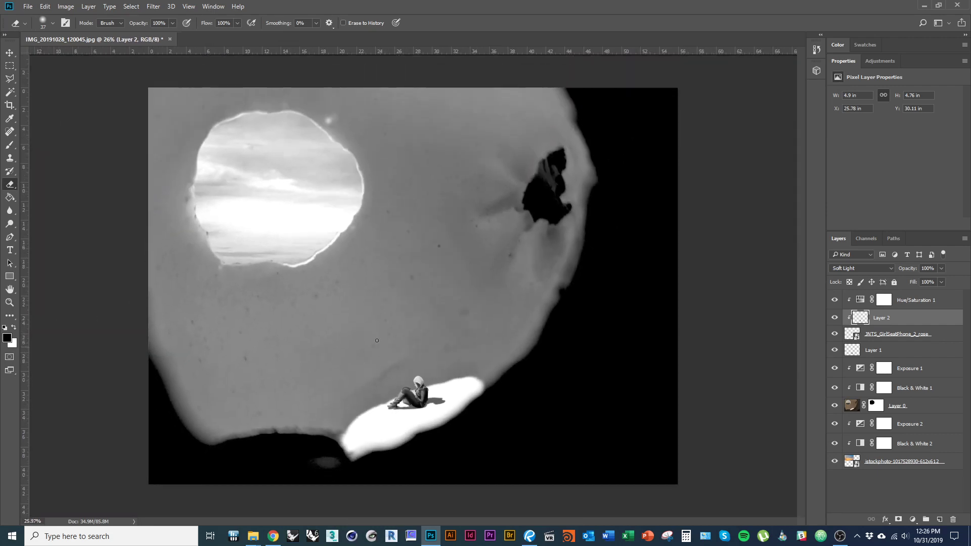
Save the layered document as Scene 02.psd in the Photos (2) folder
key(v)
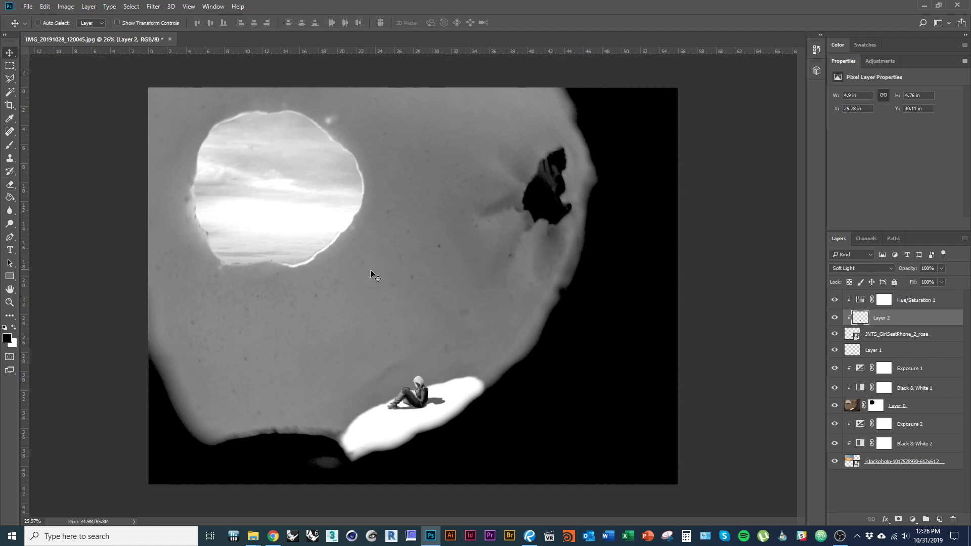
click(29, 10)
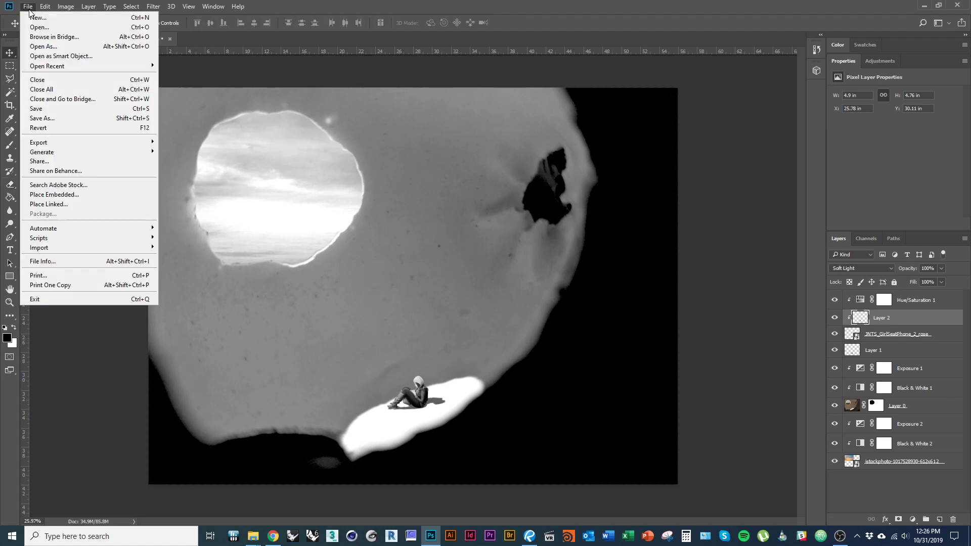
click(126, 110)
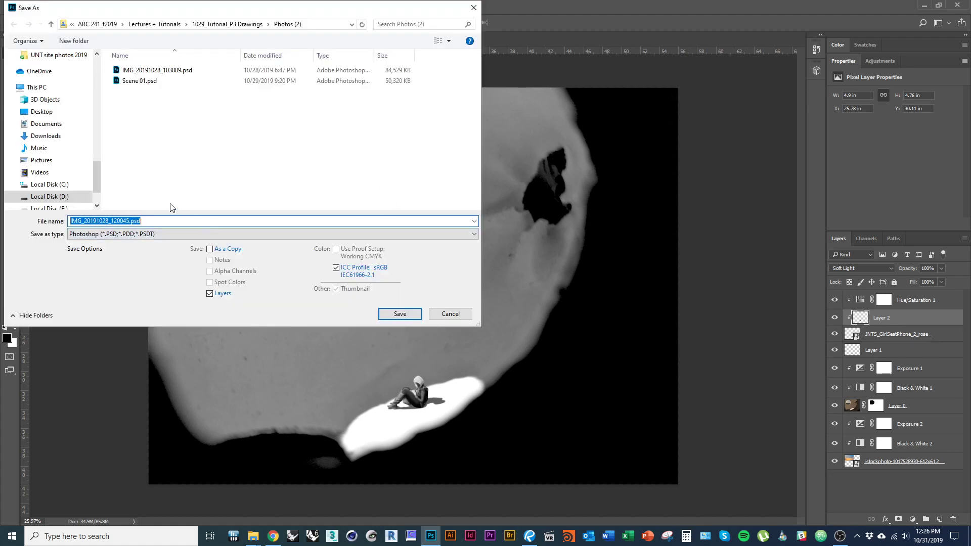
text(Sce)
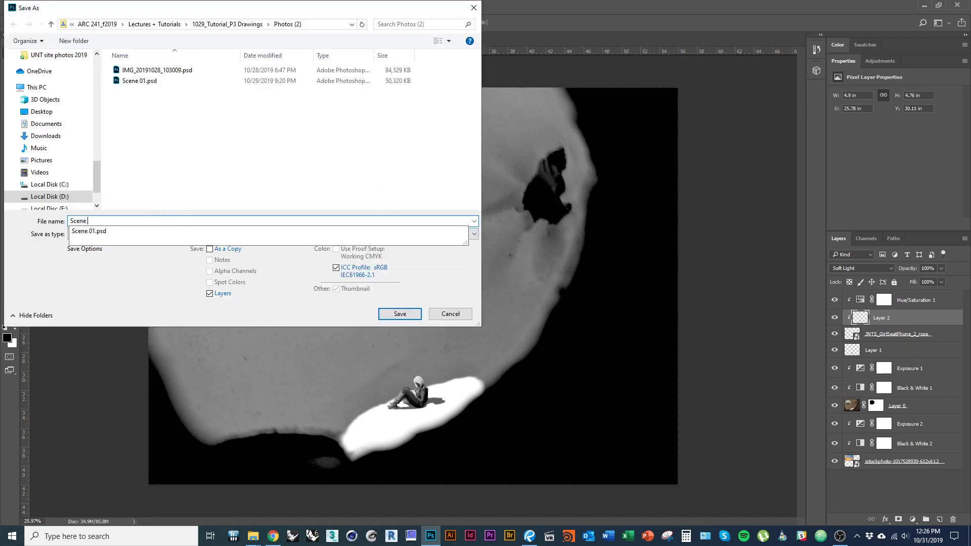
text(ne)
key(Return)
key(Return)
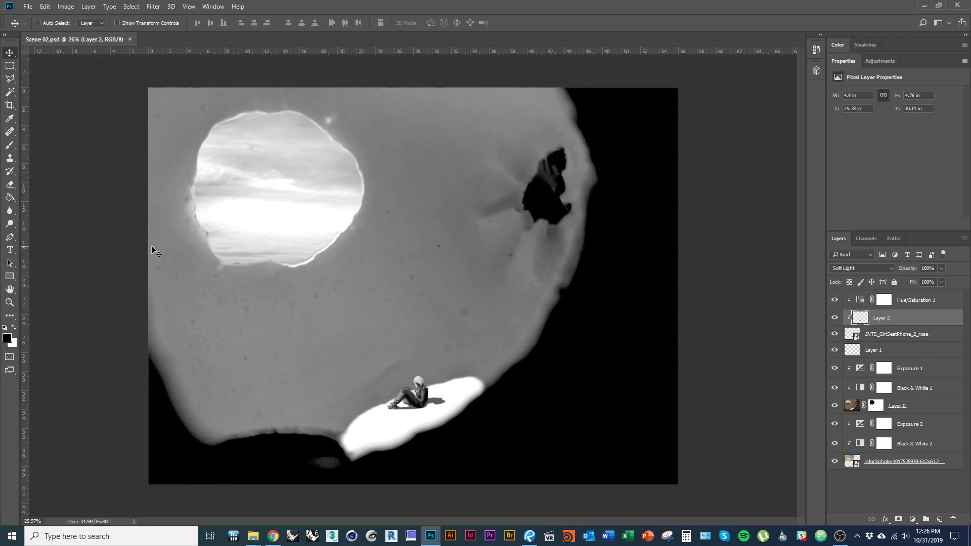
Save a JPEG copy of the scene as Scene 02.jpg with Maximum quality 12 and the Baseline ("Standard") format
click(28, 7)
click(76, 120)
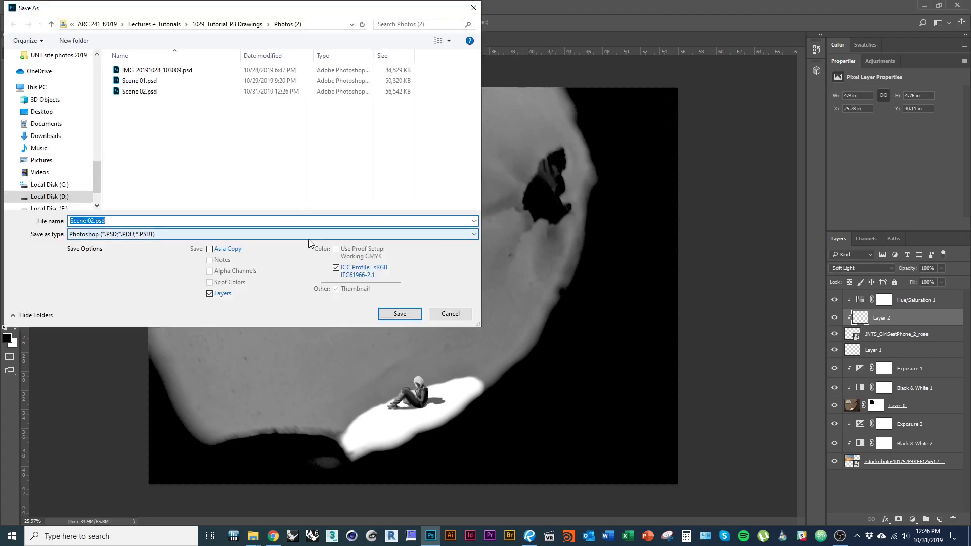
click(308, 234)
click(223, 309)
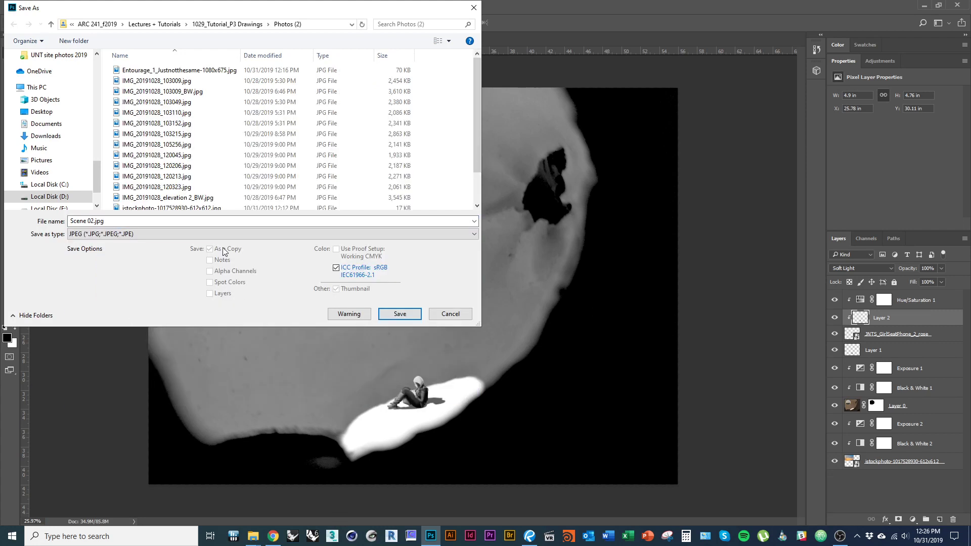
click(386, 313)
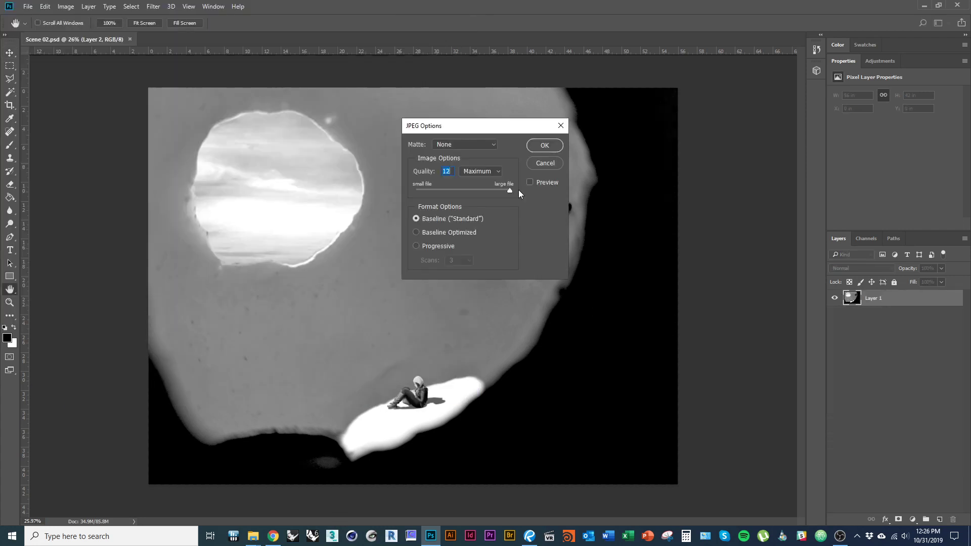
key(Return)
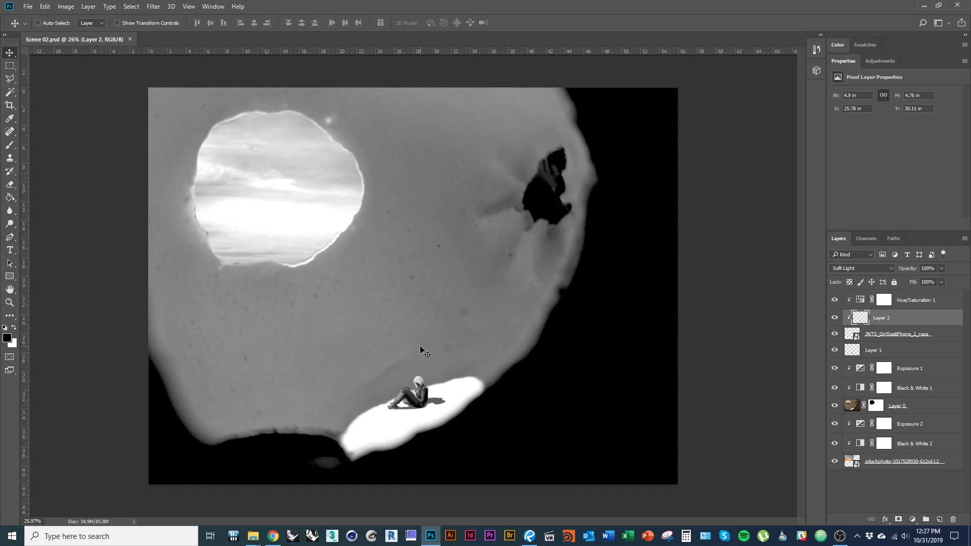
Switch to the Project 3 assignment in Bluebeam Revu to review the Part D & E photograph and diagram requirements
key(alt+Tab)
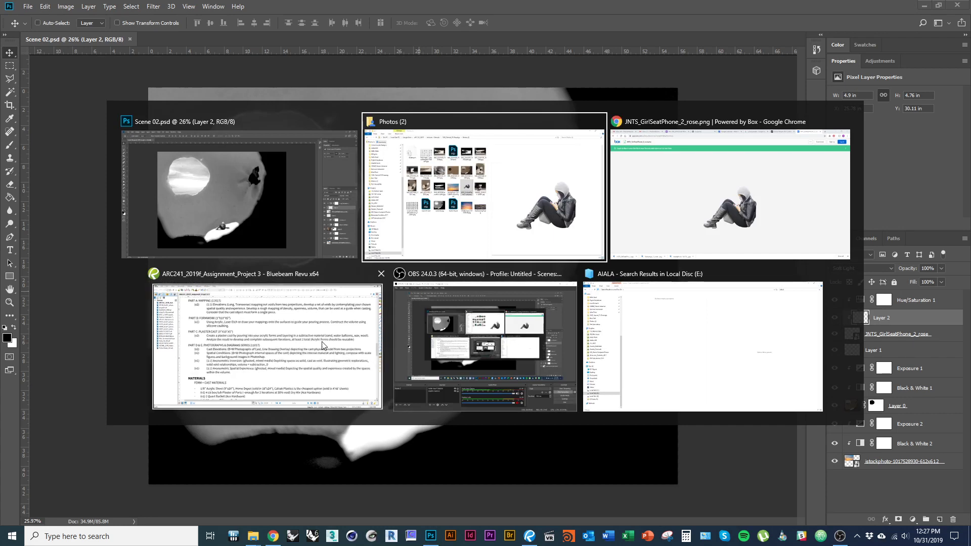
click(364, 362)
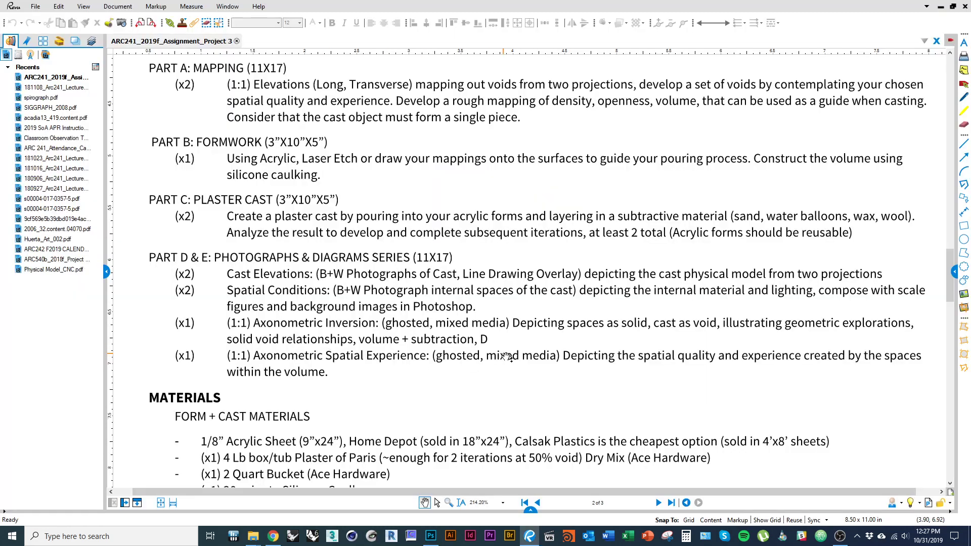
key(alt+Tab)
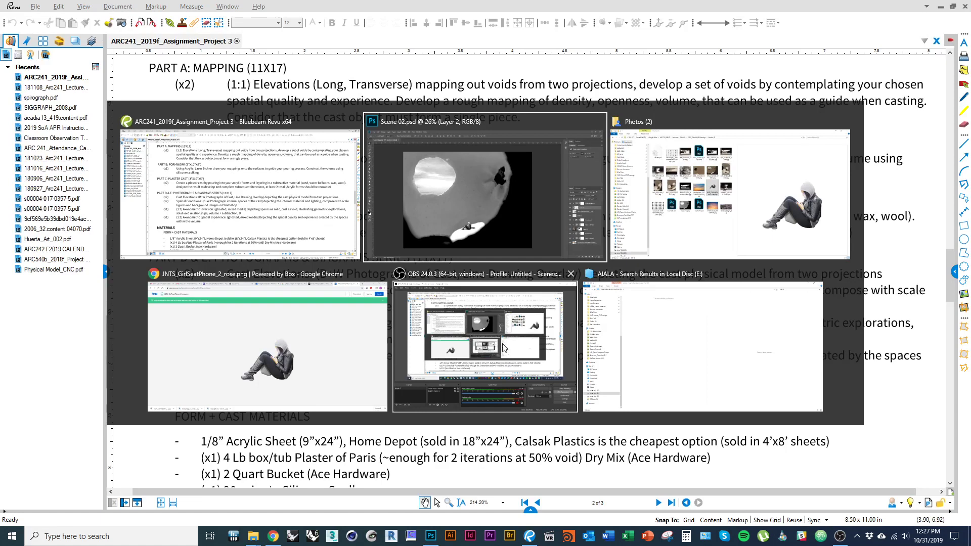
click(501, 348)
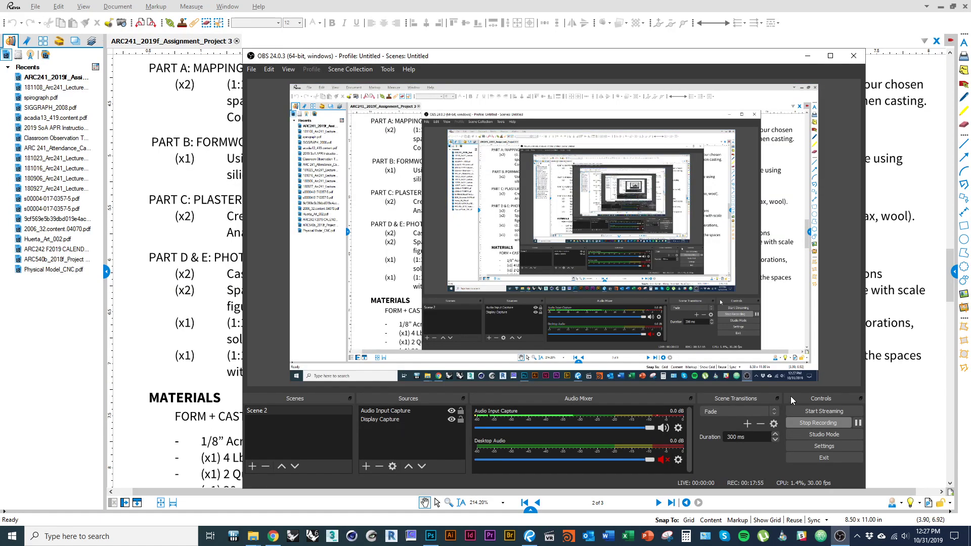